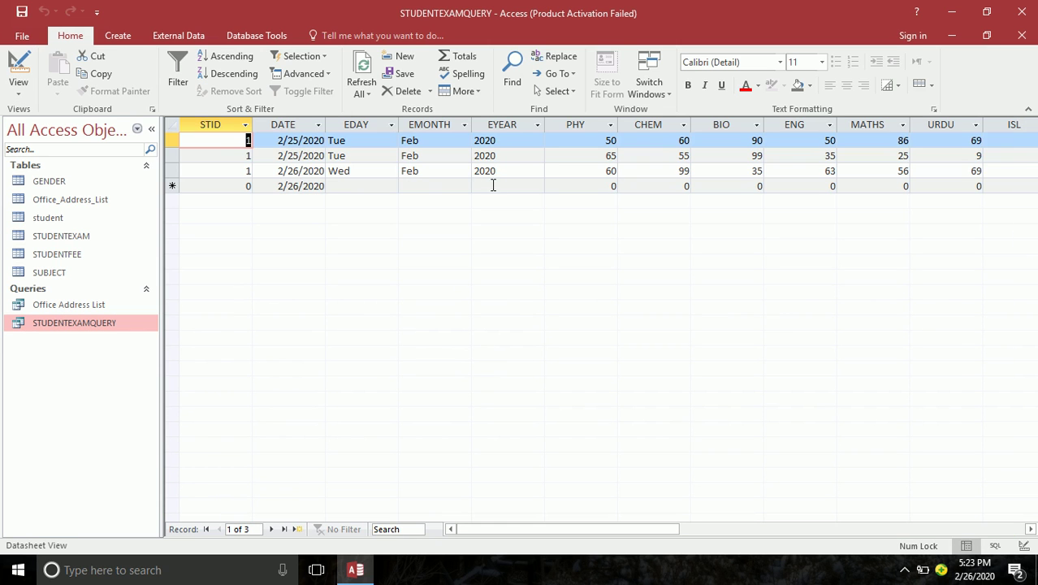
Try to enter the future date 2/27/2020 in a new record of STUDENTEXAMQUERY.
click(274, 124)
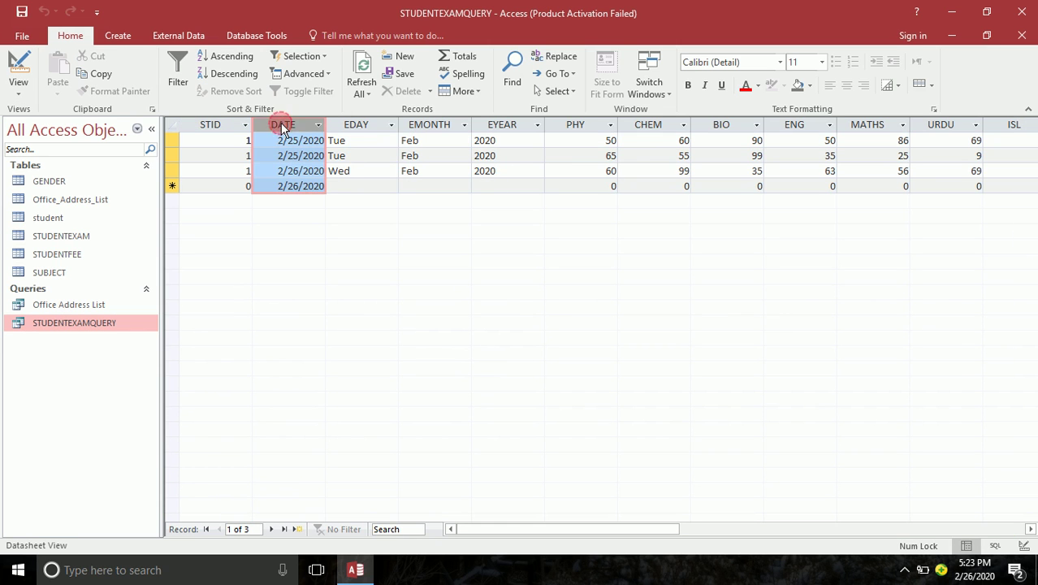
click(304, 186)
click(332, 186)
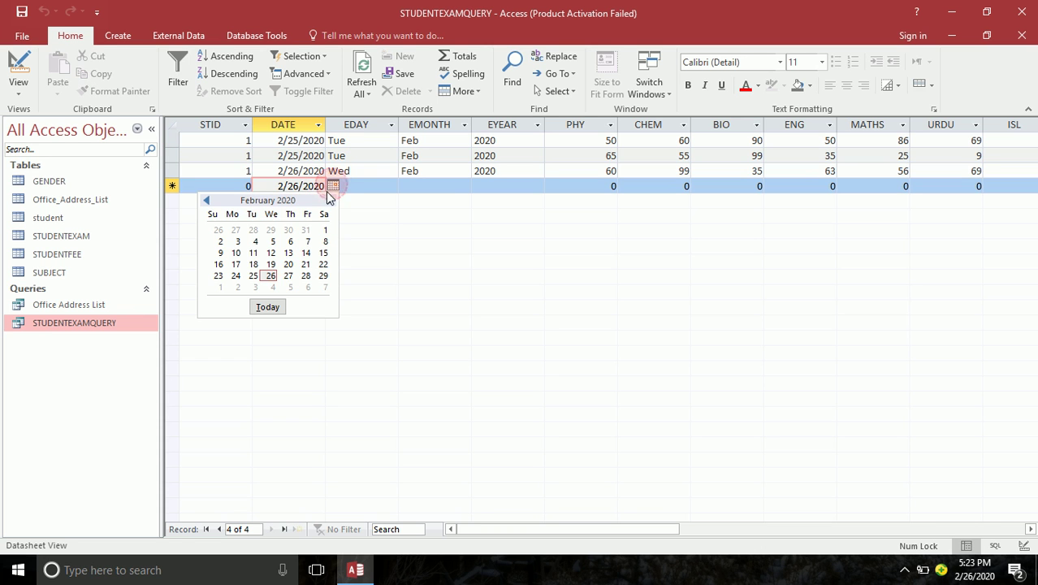
click(289, 276)
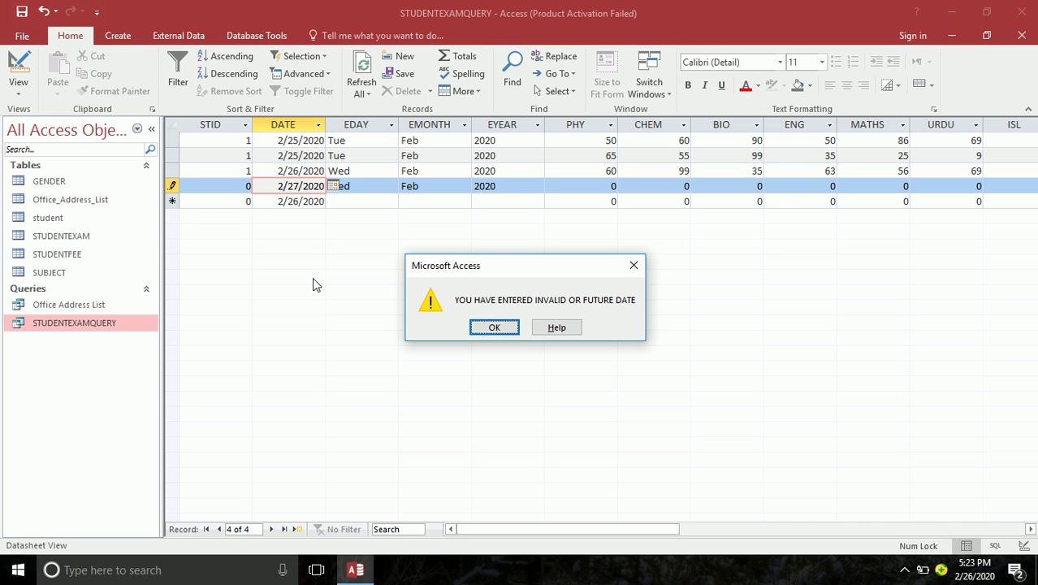
key(Return)
Set the new record's date to 2/25/2020 and move through its EDAY and EMONTH fields.
click(333, 186)
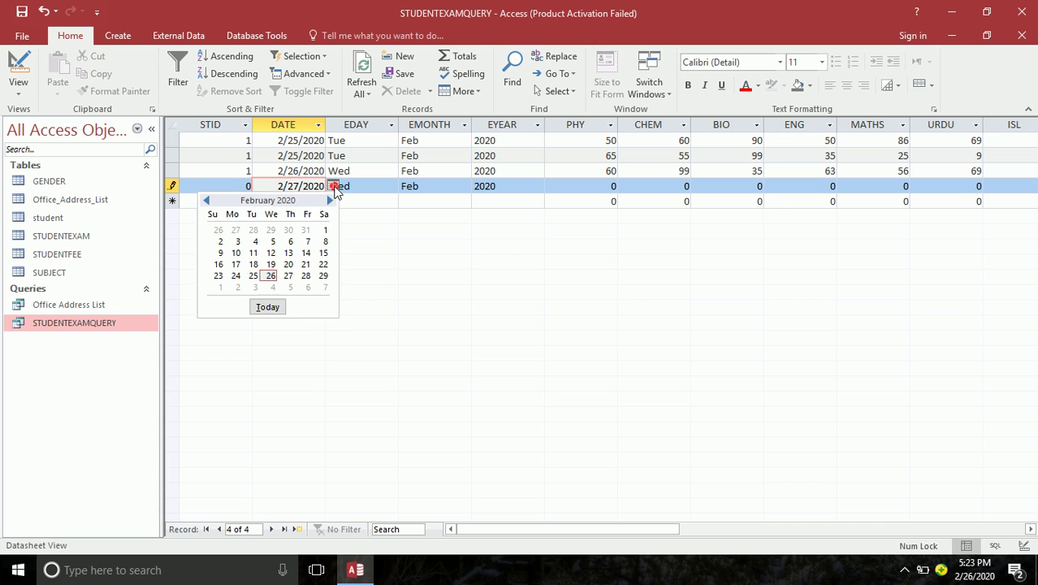
click(252, 275)
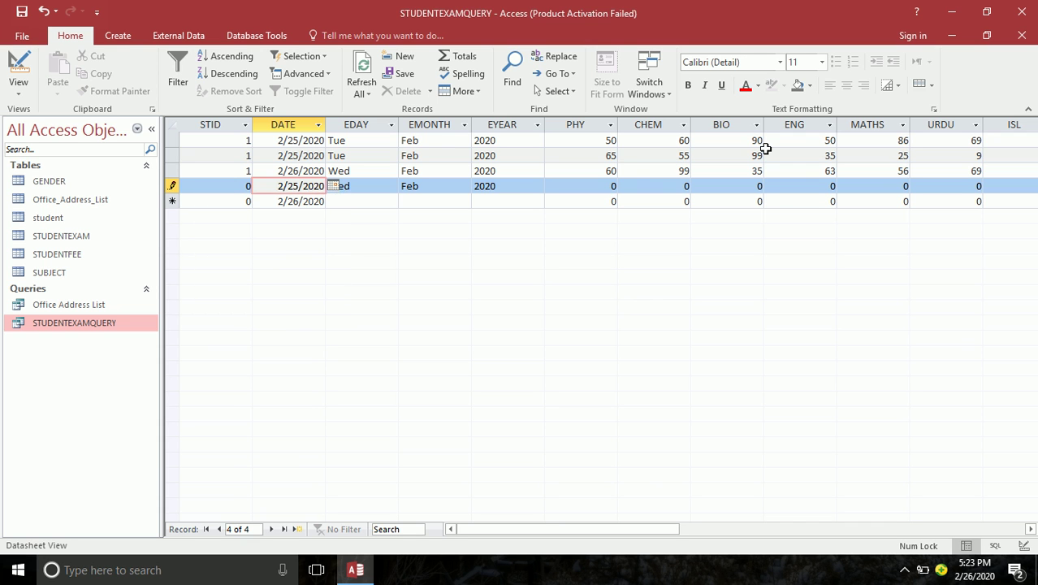
key(Tab)
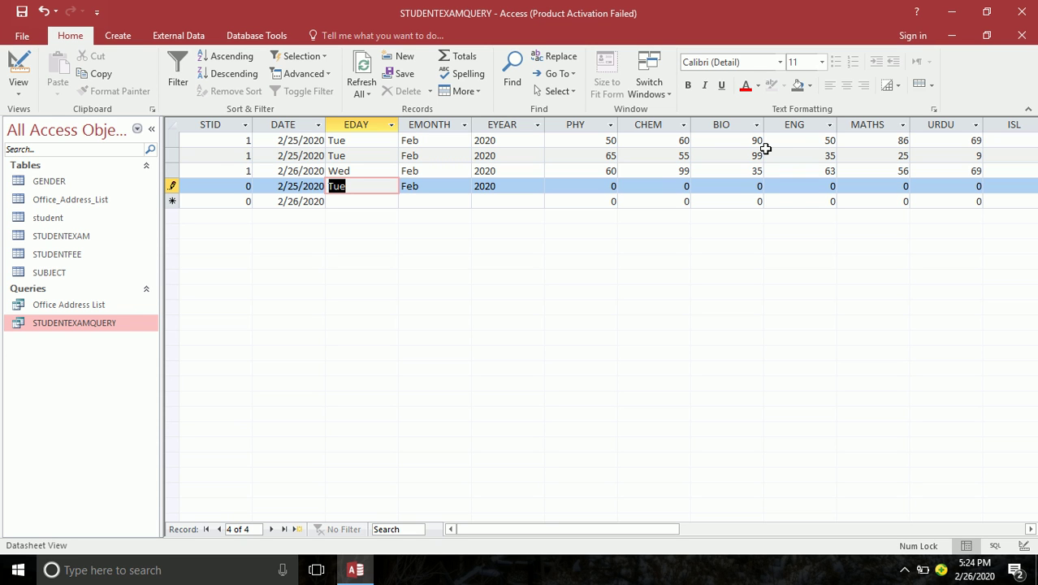
key(Tab)
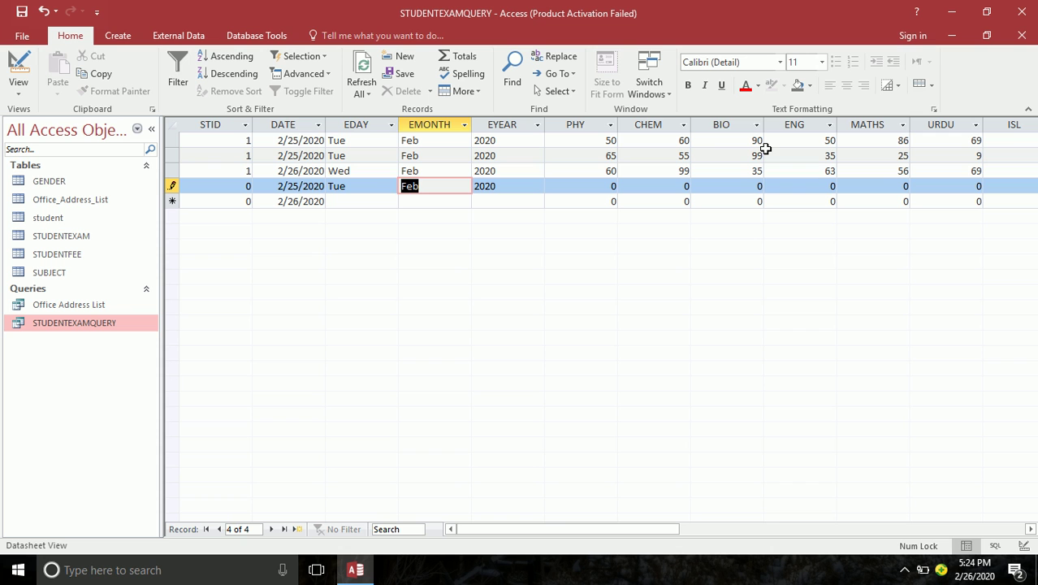
Discard the unsaved new record and switch the query to Design View.
click(18, 73)
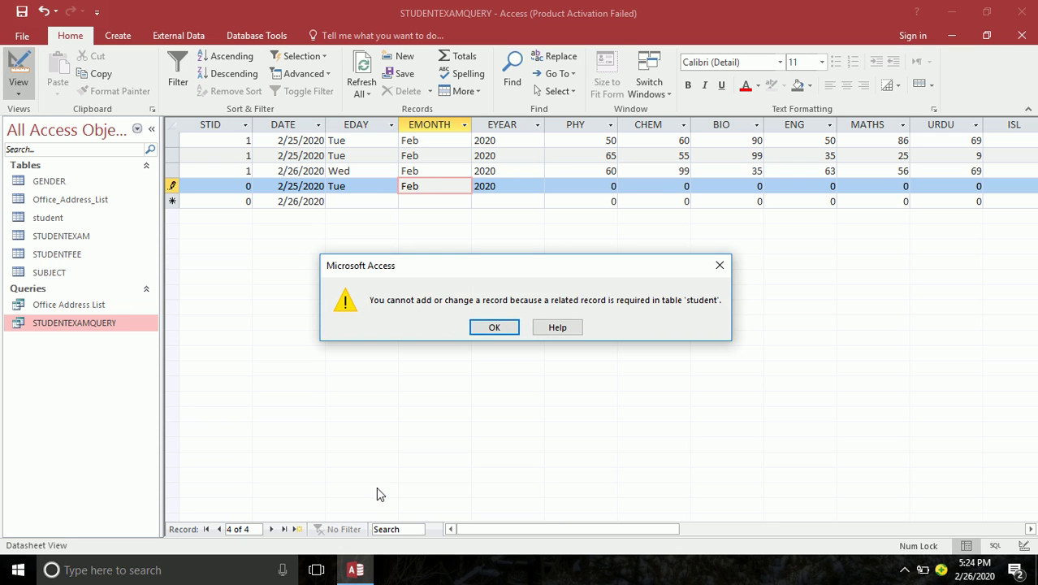
click(494, 328)
key(Escape)
click(18, 65)
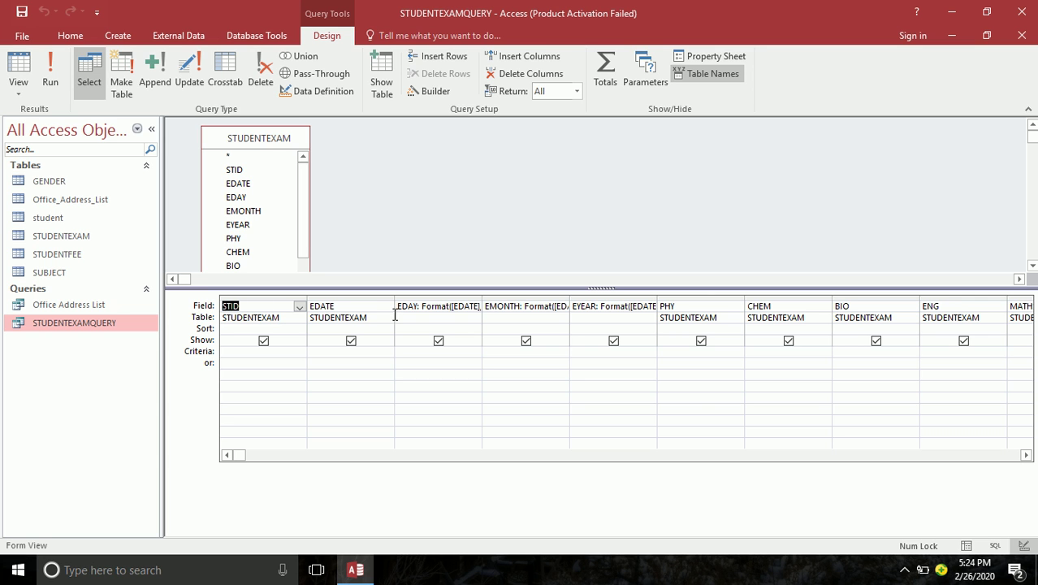
Widen the EDAY, EMONTH and EYEAR columns of the design grid to fit their Format expressions.
double_click(481, 298)
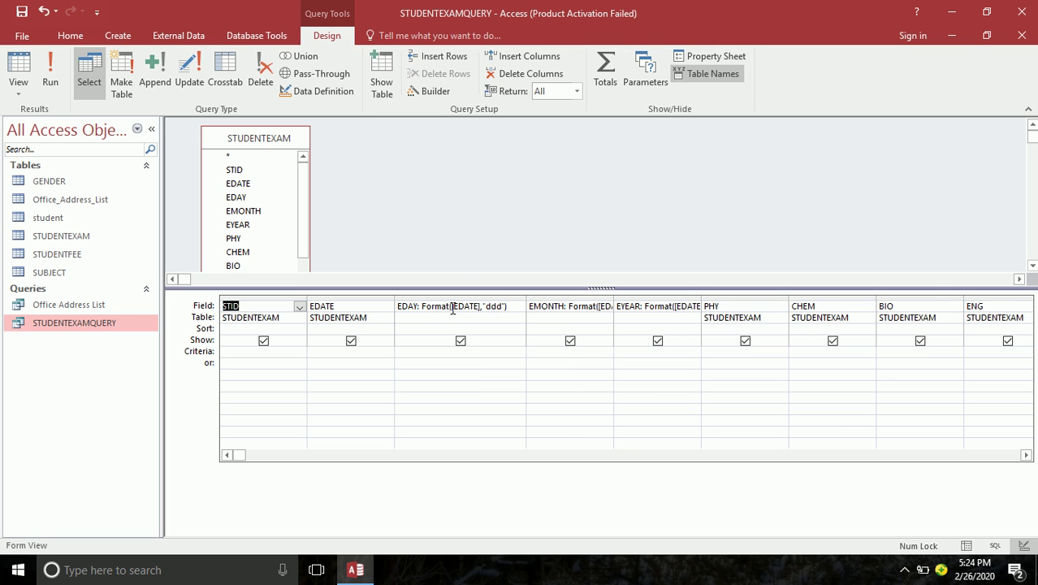
click(496, 306)
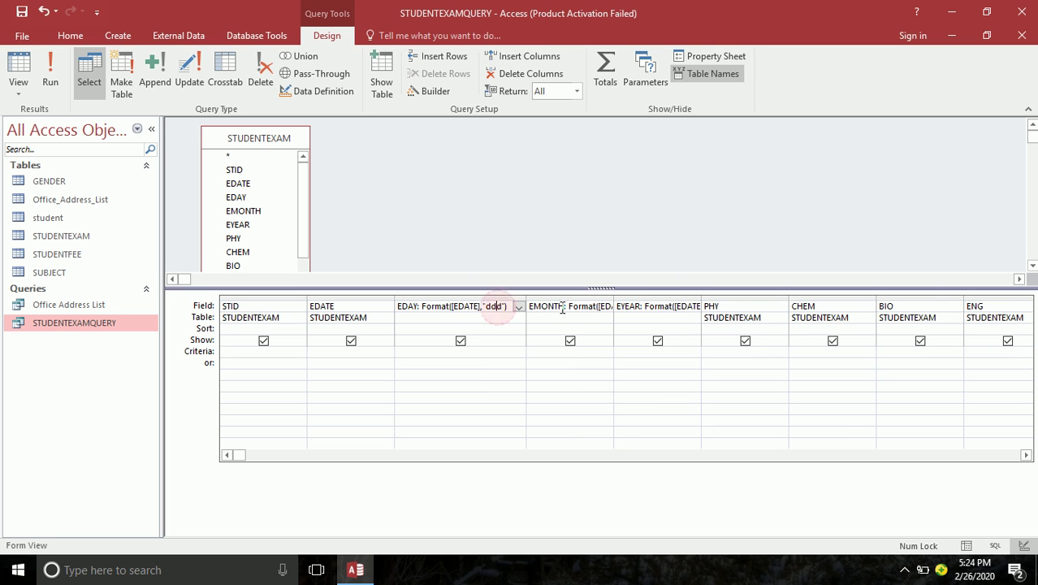
double_click(613, 299)
click(630, 305)
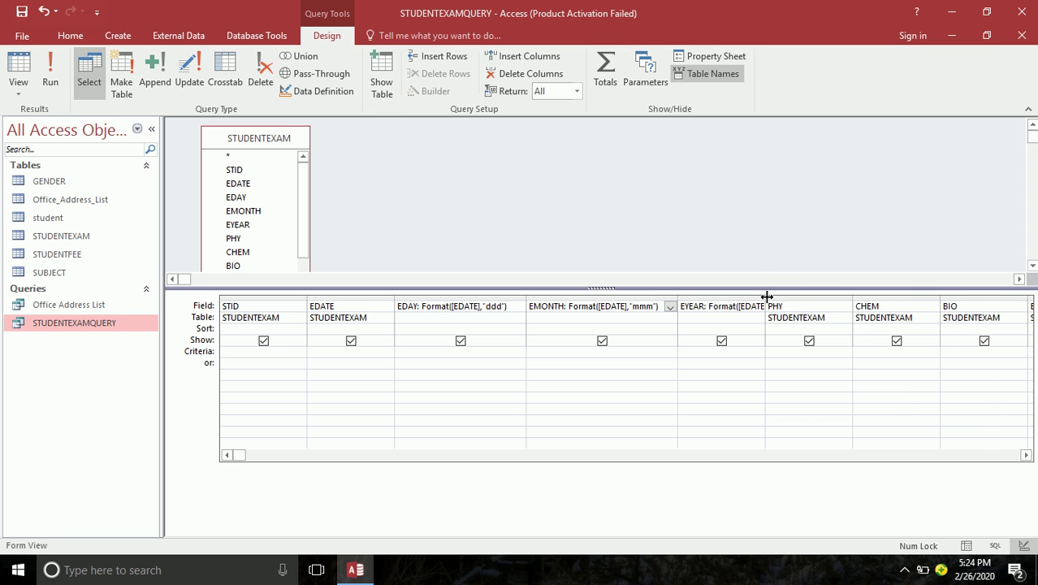
double_click(764, 297)
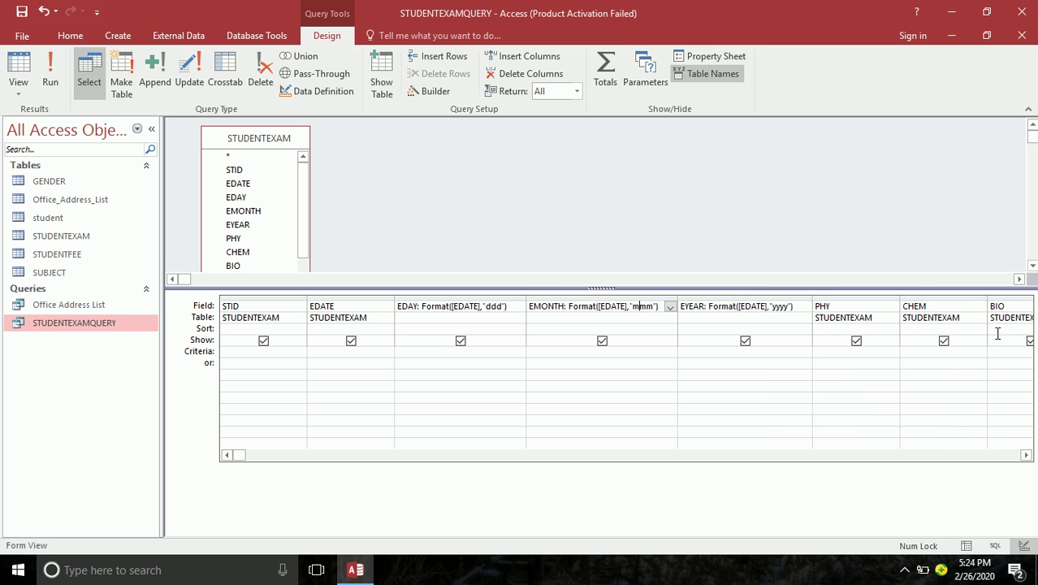
Widen the OBTAIN column in the design grid to fit more of its sum expression.
click(947, 301)
key(Tab)
key(Tab)
key(Tab)
key(Tab)
key(Tab)
key(Tab)
key(Tab)
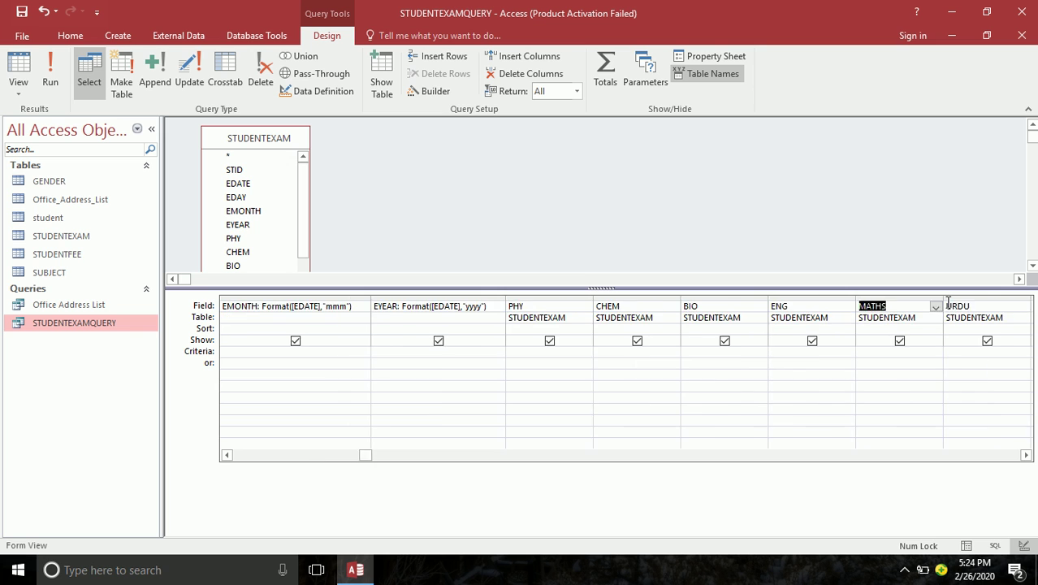
key(Tab)
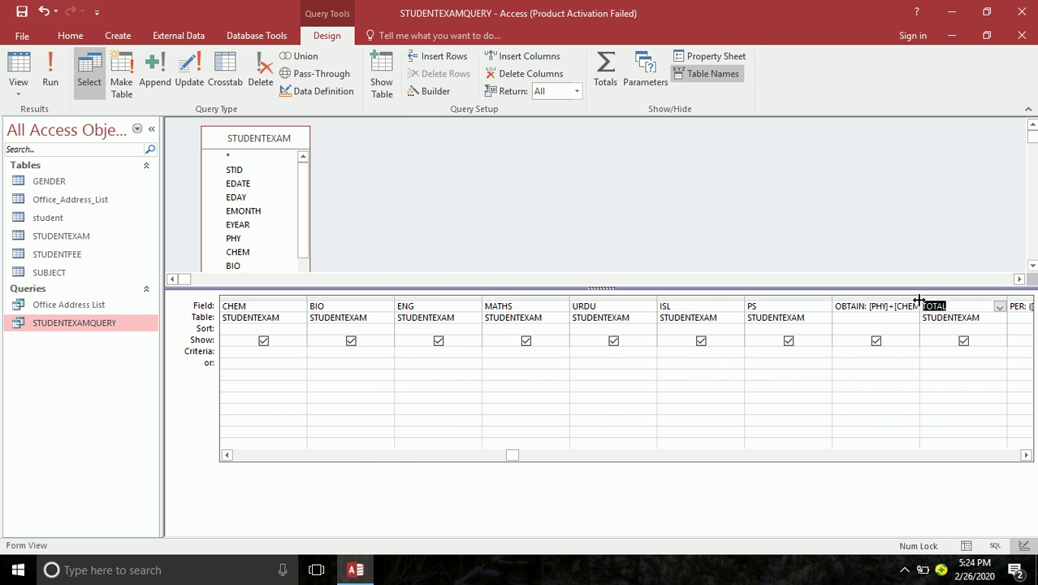
double_click(918, 298)
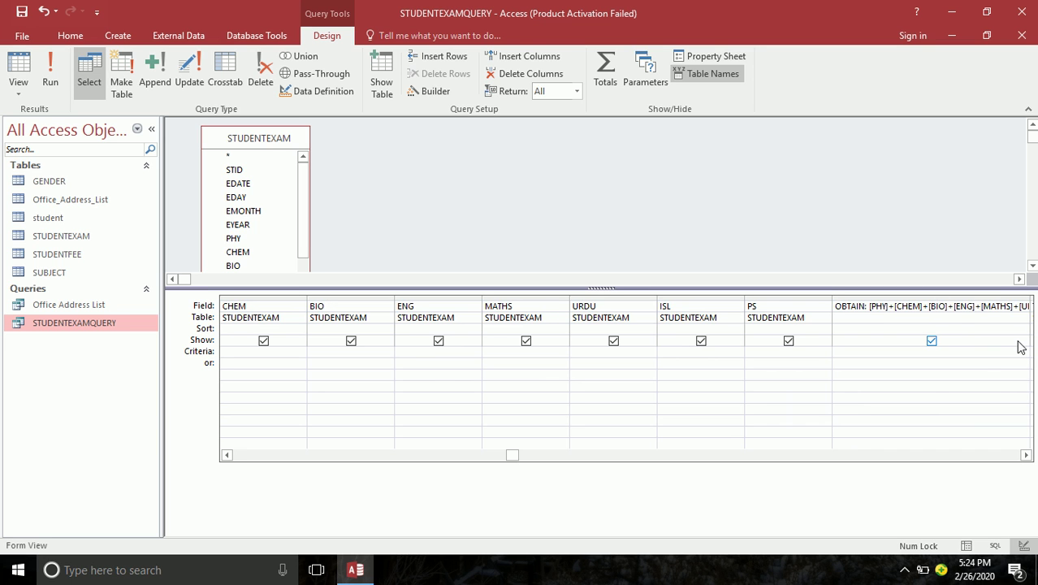
Widen the PER column in the design grid to fit its percentage expression.
click(1027, 455)
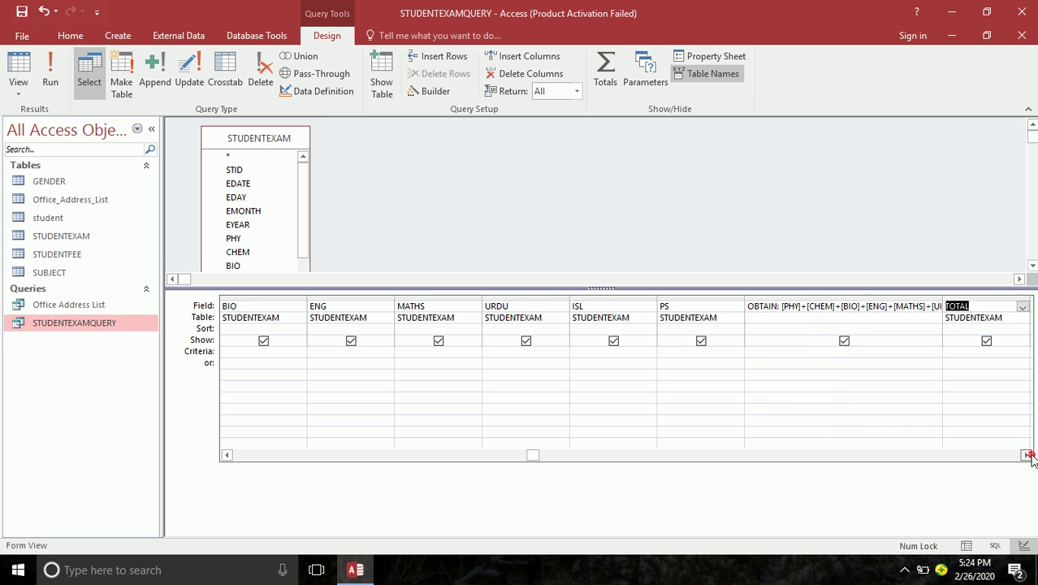
click(1026, 455)
click(1026, 455)
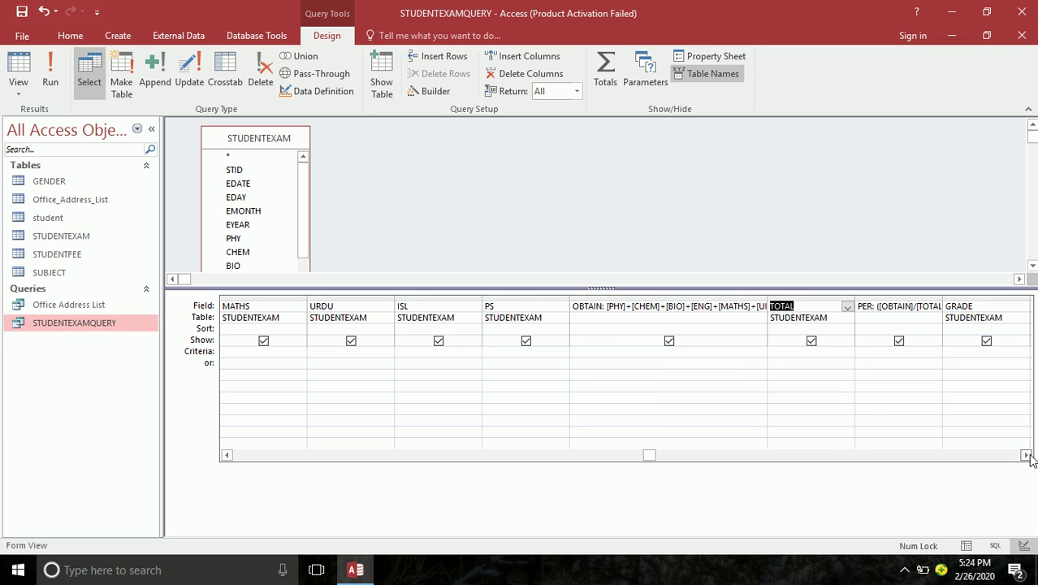
double_click(942, 297)
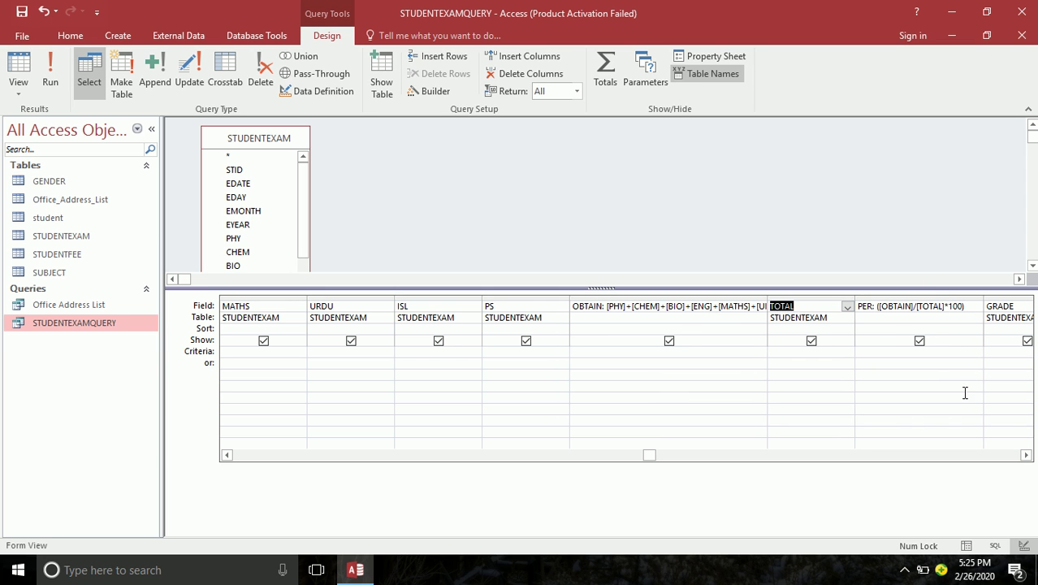
Run the query and examine the calculated OBTAIN and PER columns along with GRADE and PASS&FAIL.
click(29, 43)
click(29, 41)
click(49, 66)
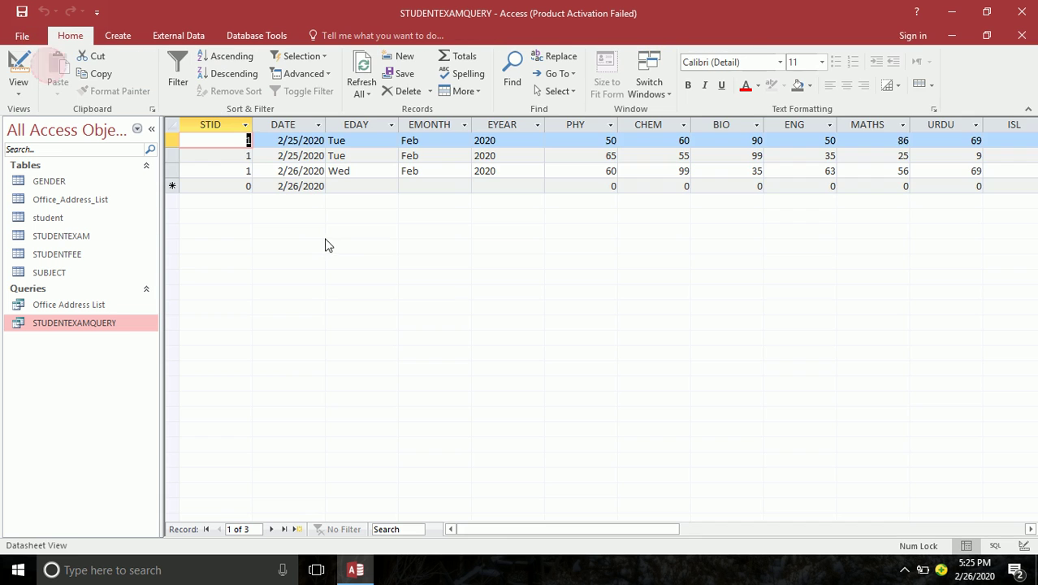
drag(493, 535, 678, 532)
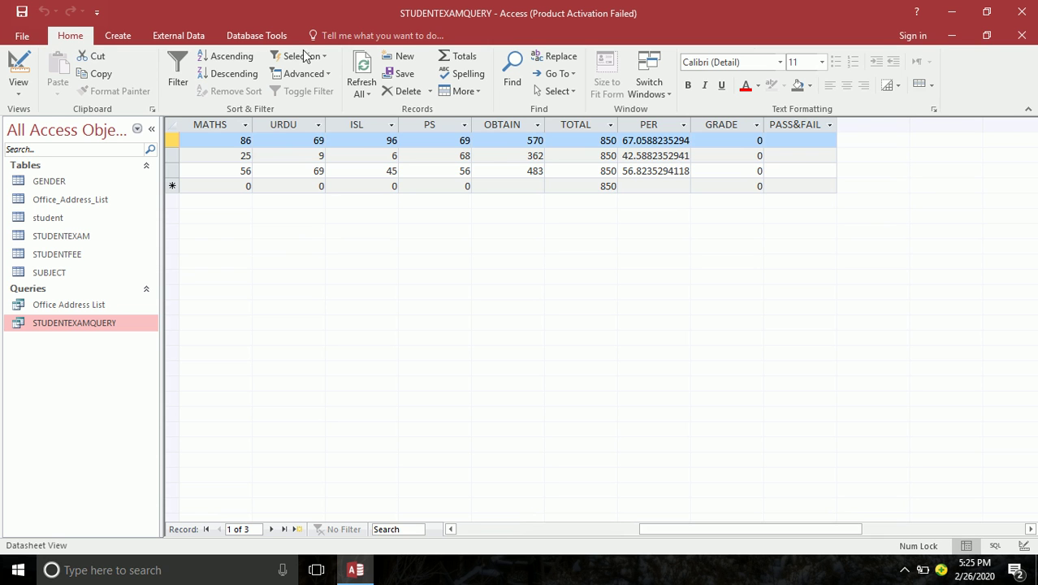
In Design View, widen the OBTAIN column slightly and change the PER expression to Round([OBTAIN]/[TOTAL]*100,2).
click(17, 67)
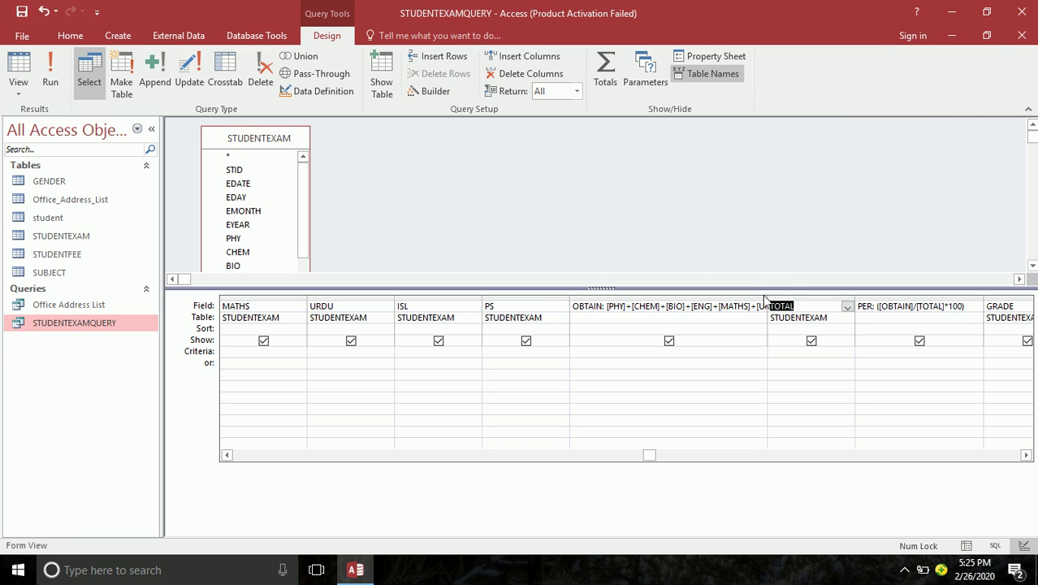
drag(767, 299, 786, 299)
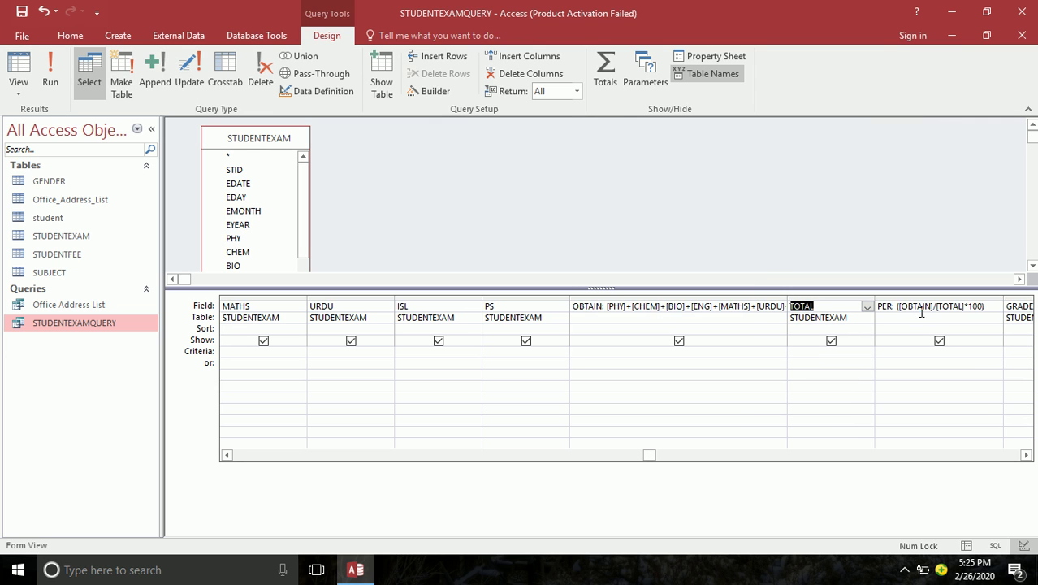
click(895, 306)
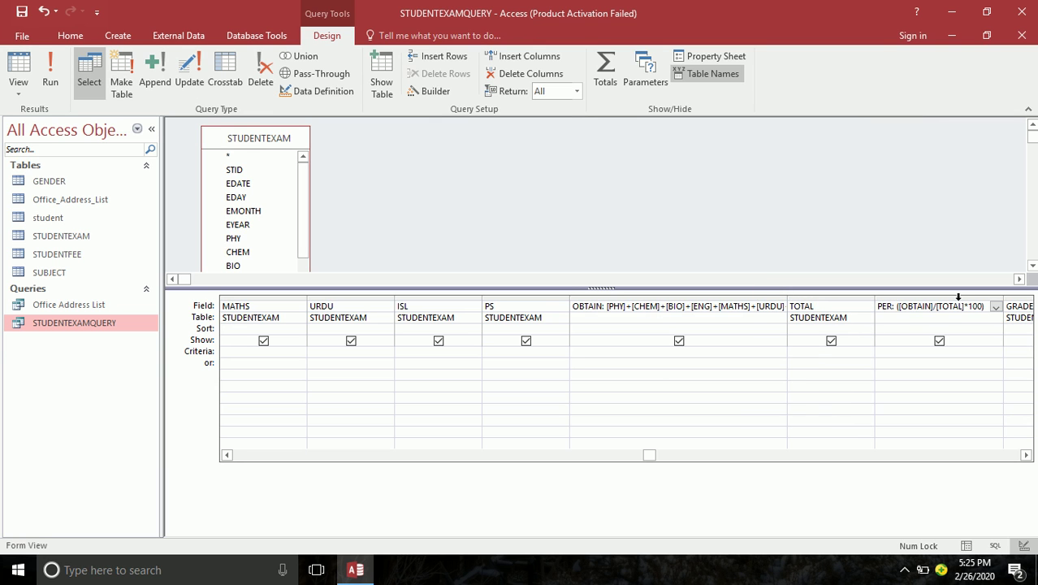
text(round)
key(Right)
key(Right)
key(Right)
key(Right)
key(Right)
key(Right)
key(Right)
key(Right)
key(Right)
key(Right)
key(Right)
key(Right)
key(Right)
key(Right)
key(Right)
key(Right)
key(Right)
key(Right)
key(Right)
key(Right)
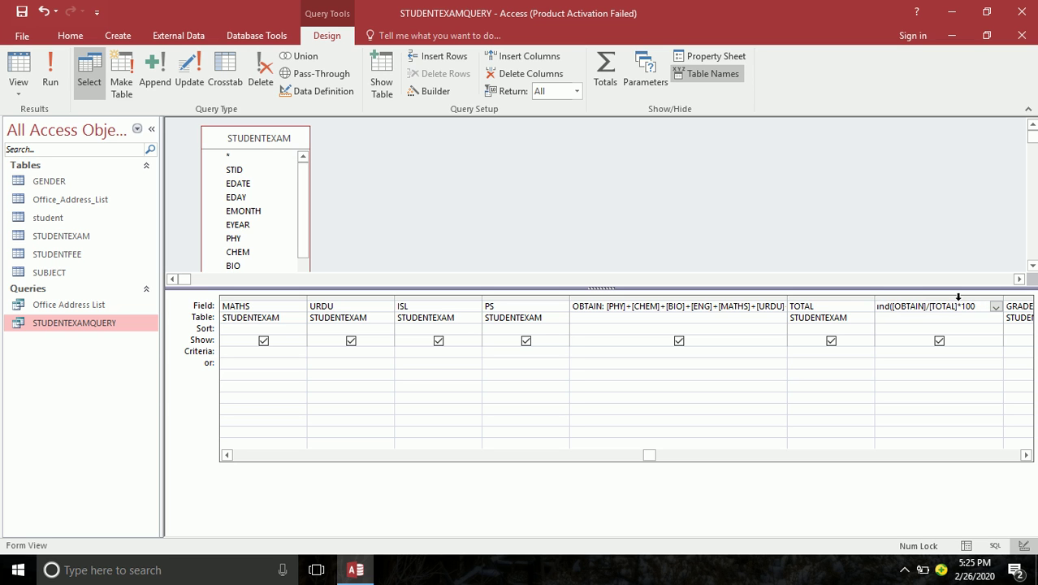
text(,2))
key(Tab)
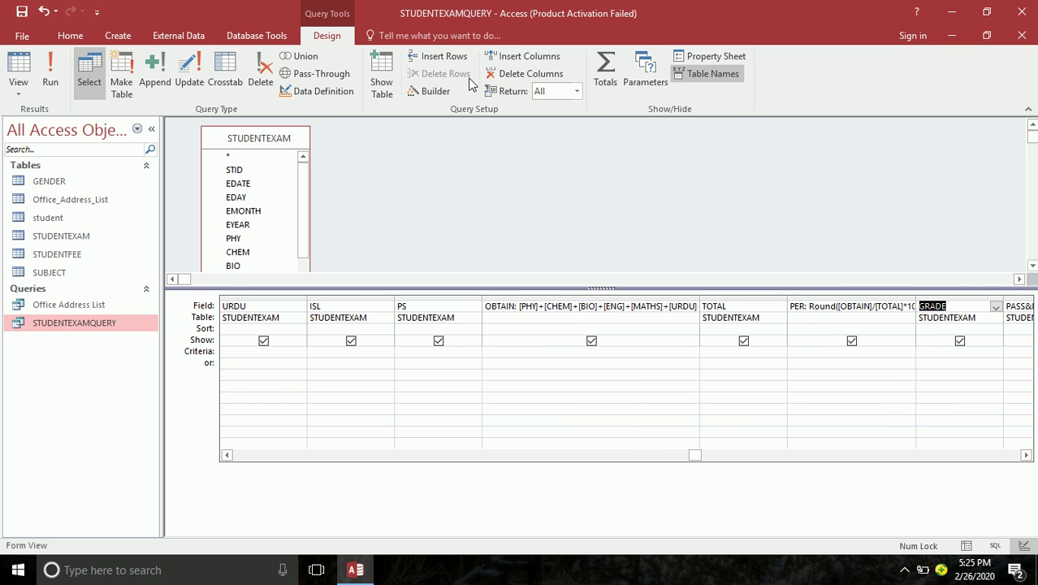
Run the query and check the rounded PER values and the GRADE column.
click(51, 72)
drag(554, 529, 727, 536)
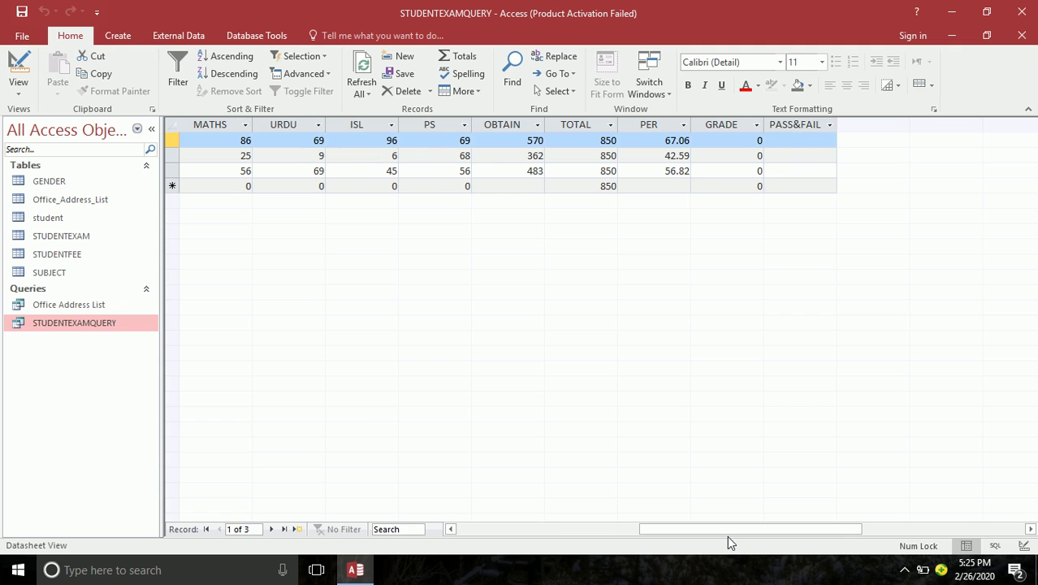
click(739, 141)
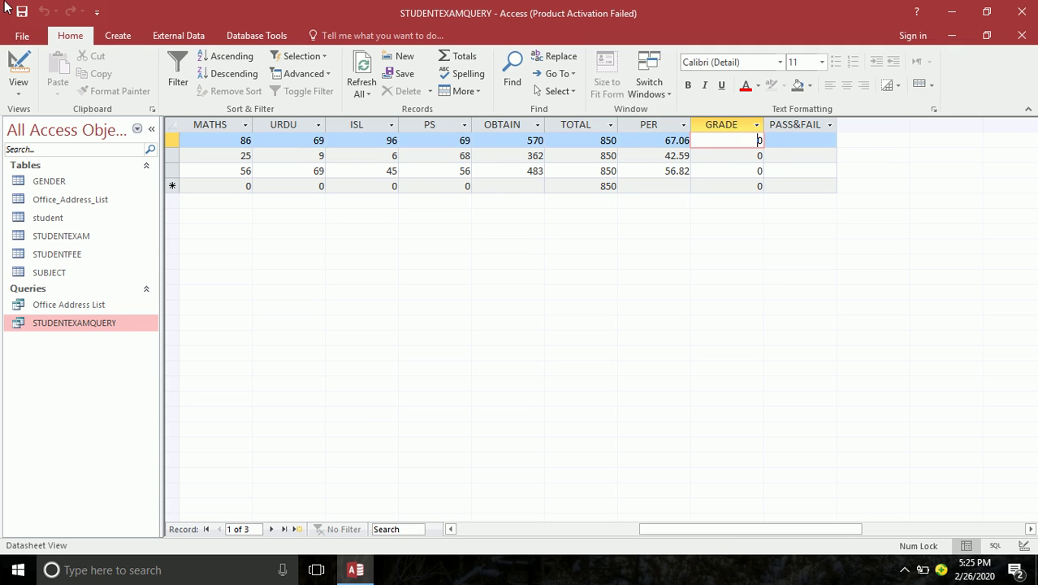
In Design View, begin the GRADE field as an if expression that returns "A" when PER is above 80.
click(7, 71)
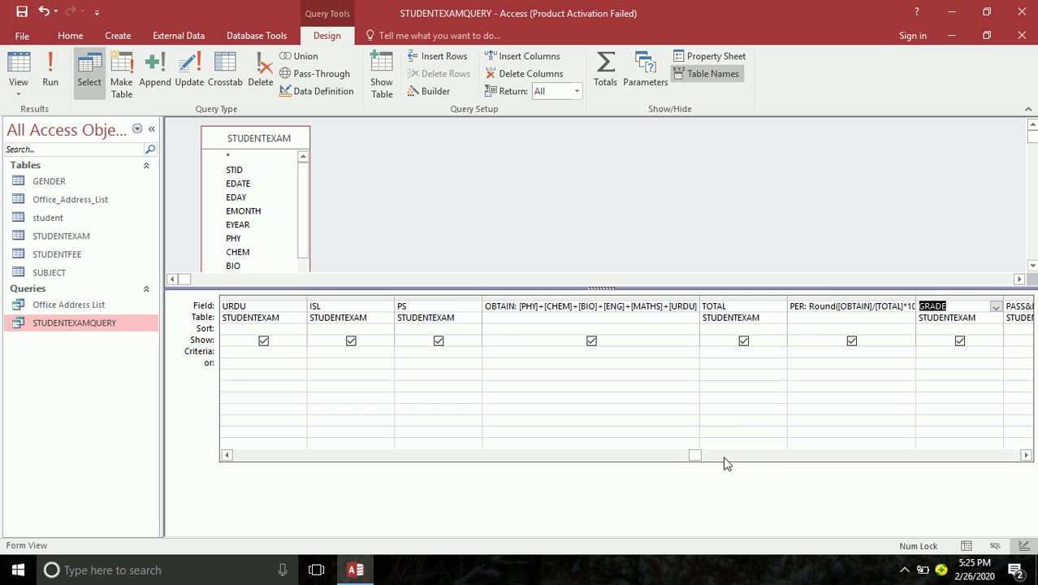
click(1025, 455)
click(1025, 454)
click(1026, 455)
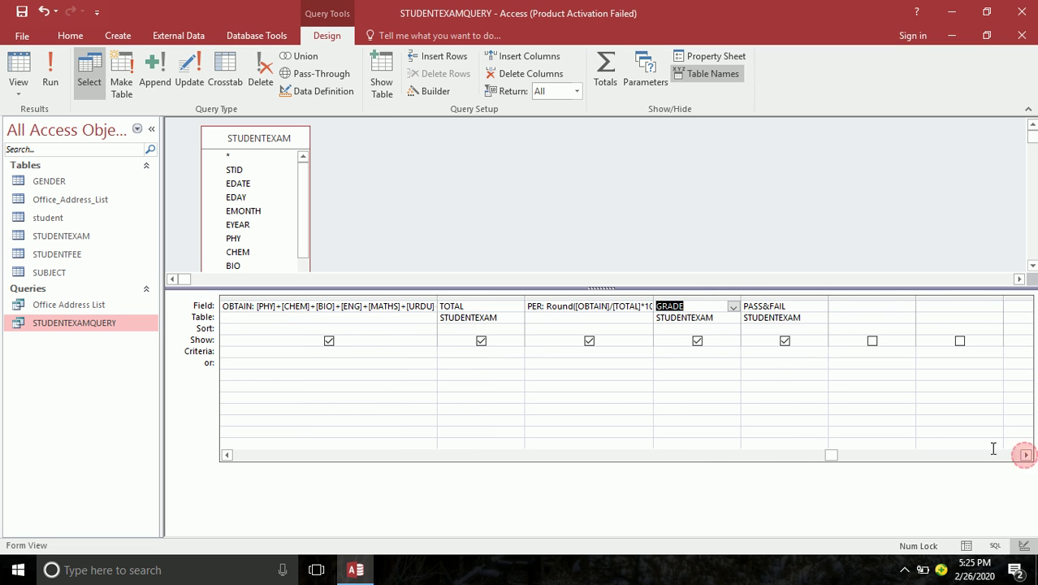
click(706, 306)
text(:=if)
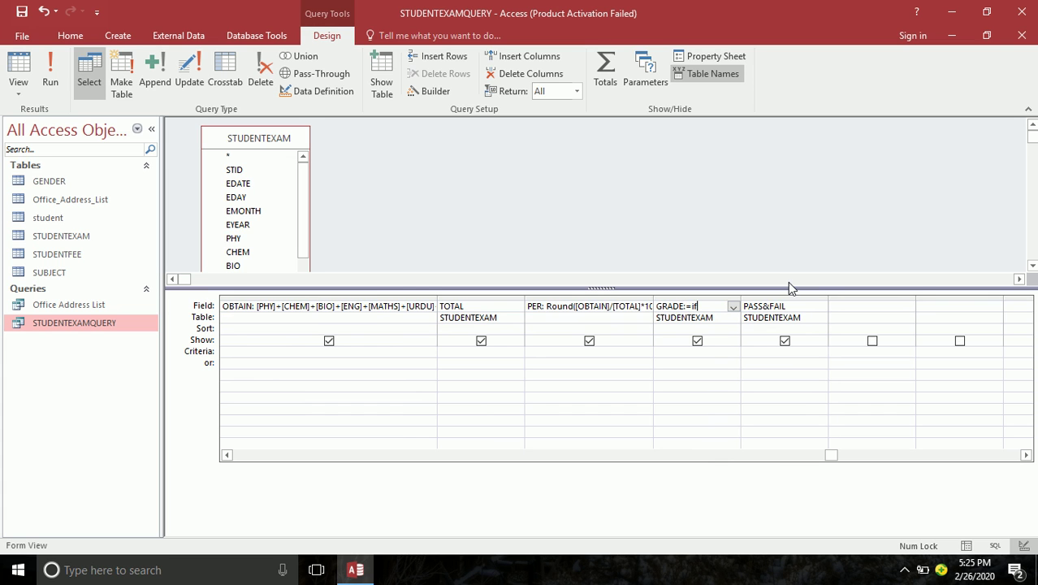
text((per))
text(>80,"a)
key(BackSpace)
key(Caps_Lock)
text(A)
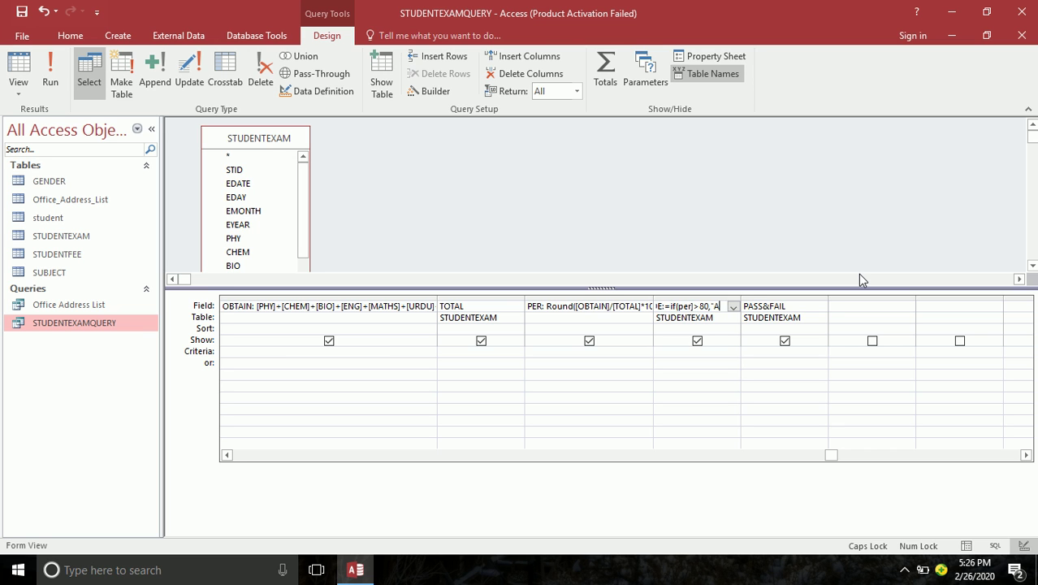
text(",)
Extend the GRADE expression with nested IF conditions returning "B" for [PER]>70 and "C" for [PER]>60, and open another IF.
text(IF)
key(BackSpace)
text(IF)
key(Left)
key(Left)
key(Left)
key(Left)
key(Left)
key(Left)
key(Left)
key(Left)
key(Left)
key(Left)
key(Left)
key(Left)
key(Left)
key(Left)
key(Left)
key(Left)
key(Left)
key(Left)
key(Left)
text(,"A",IIF()
key(BackSpace)
key(BackSpace)
key(BackSpace)
text(F([PER],"B)
key(BackSpace)
text(70,")
key(BackSpace)
key(BackSpace)
key(BackSpace)
key(BackSpace)
key(BackSpace)
key(BackSpace)
text(>70,"B",IF([PER]>60,"C",IF()
Open the GRADE expression in the Zoom box and set its font size to 14.
right_click(698, 309)
click(741, 423)
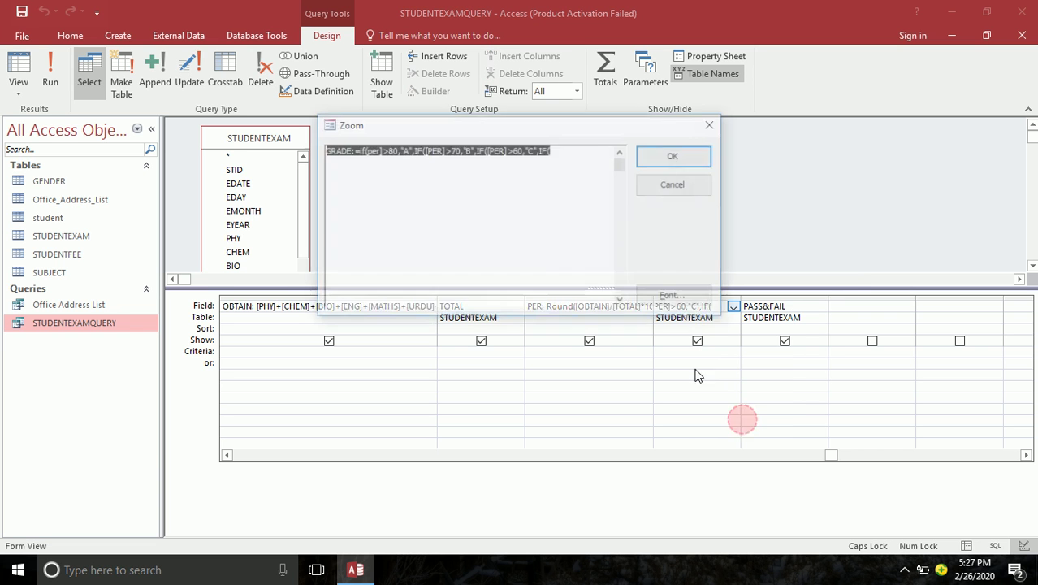
click(677, 297)
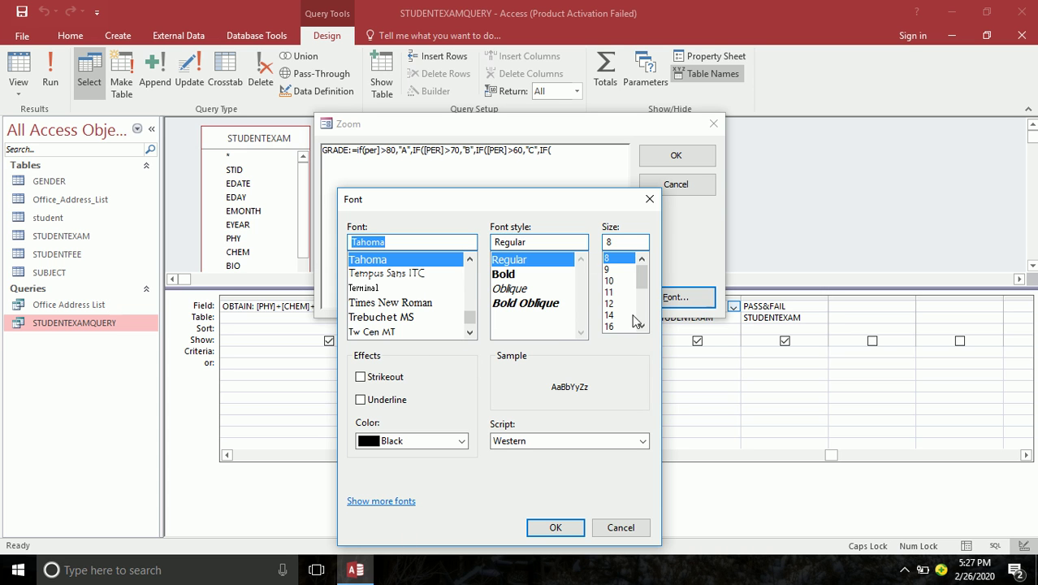
click(611, 315)
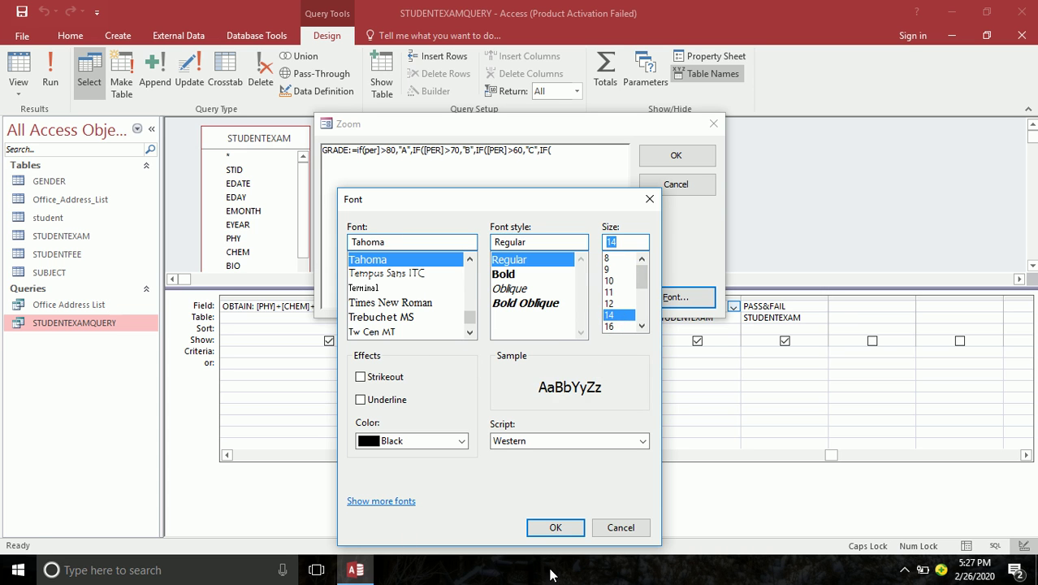
click(555, 528)
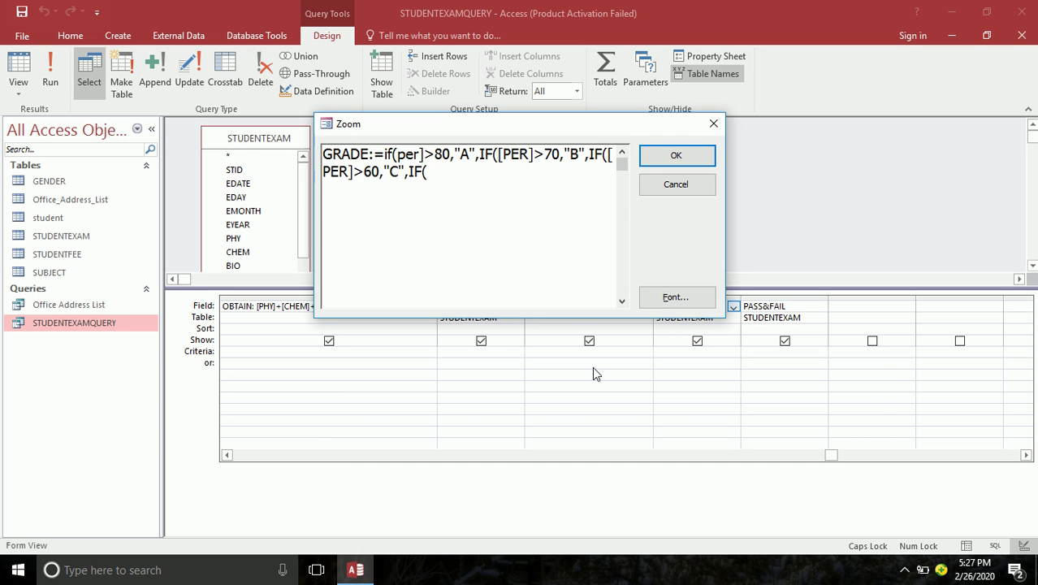
Continue the GRADE expression with conditions returning "D" for [PER]>50 and "E" for [PER]>40.
text([PER)
text(])
text(>50)
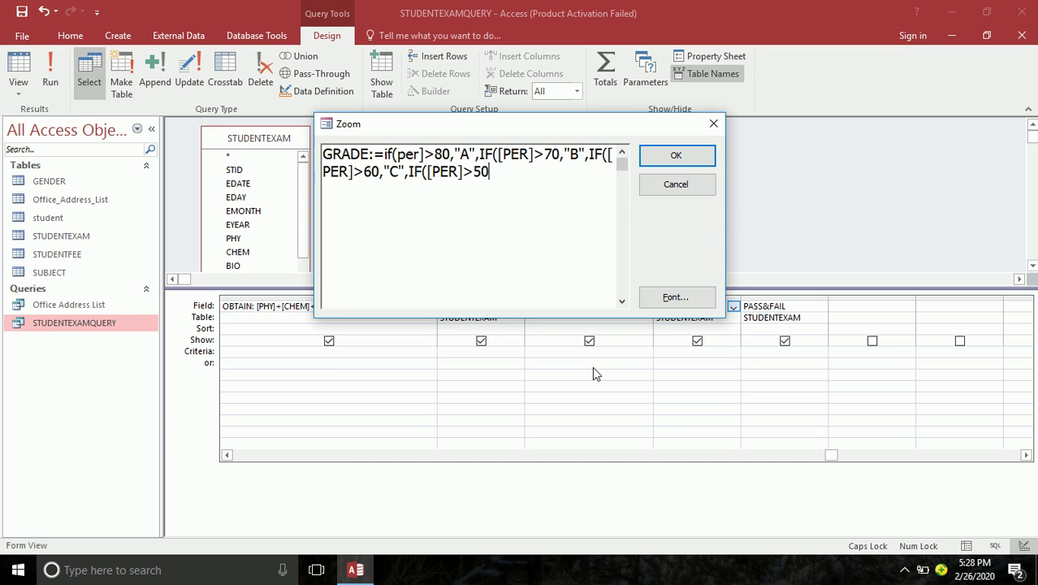
text(,")
text(D",IF([PER]>)
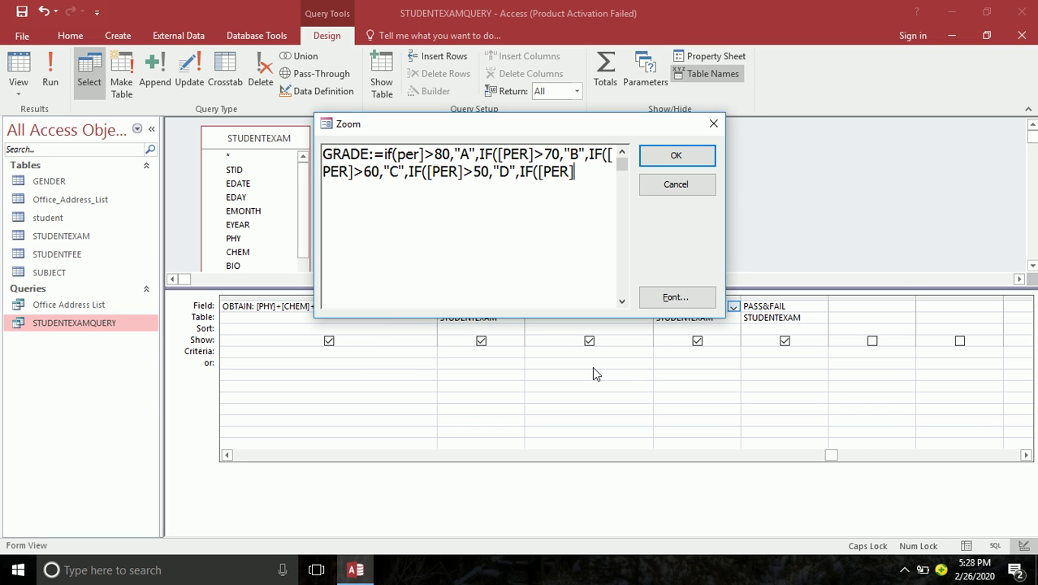
text(40)
text(,")
text(E",)
Add a final IF([PER]<33,"FAILED") condition with closing parentheses to the GRADE expression and try to commit it.
text(IF([P)
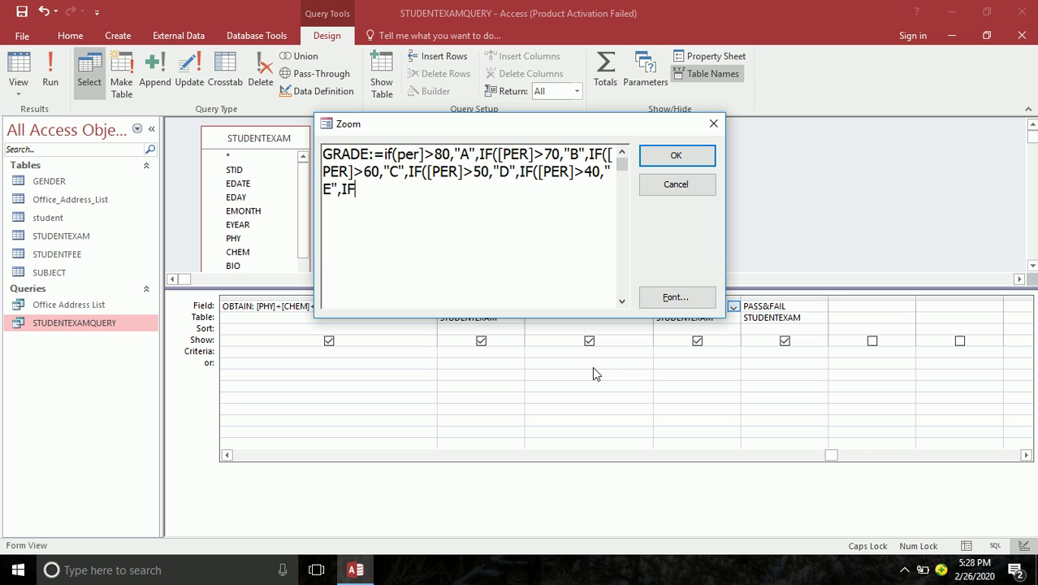
text(ER]<33,"F)
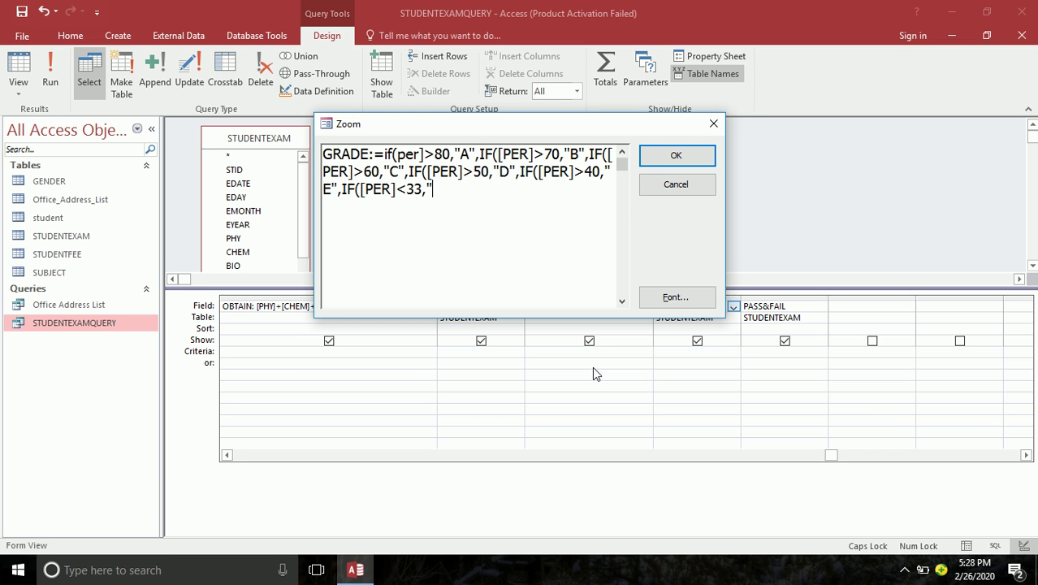
text(AILED")))
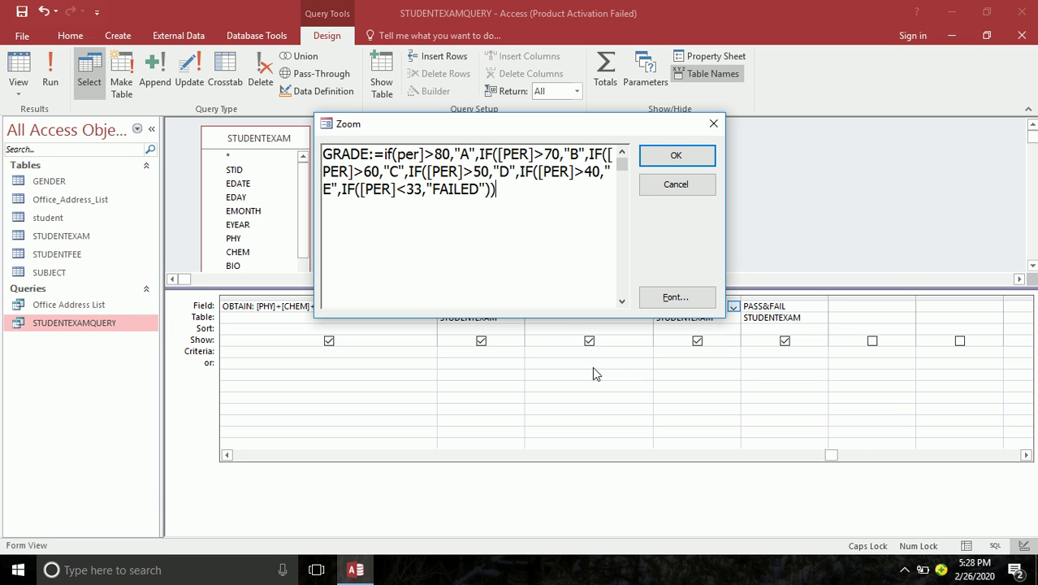
text()))
click(659, 158)
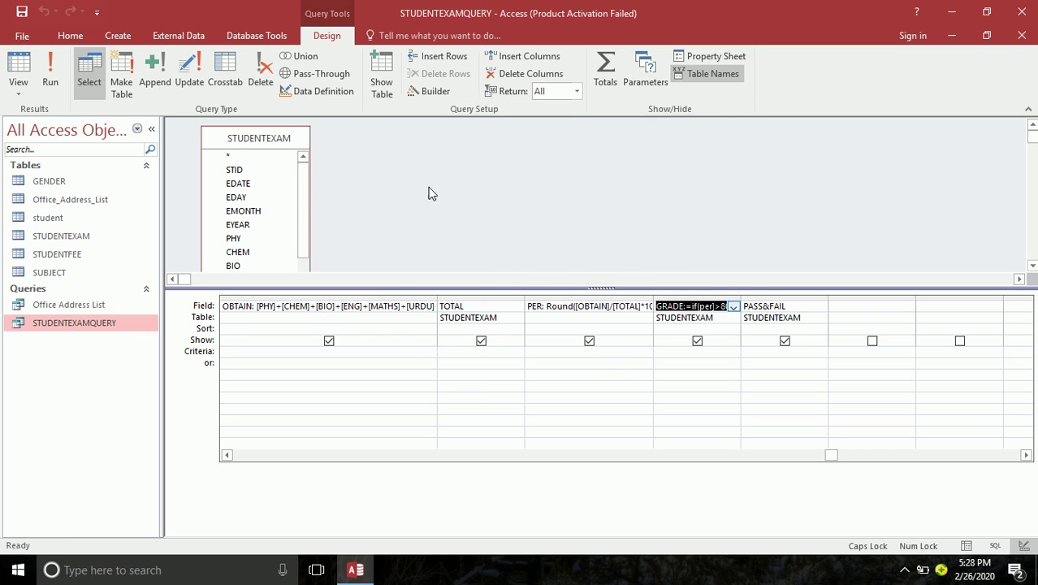
click(190, 140)
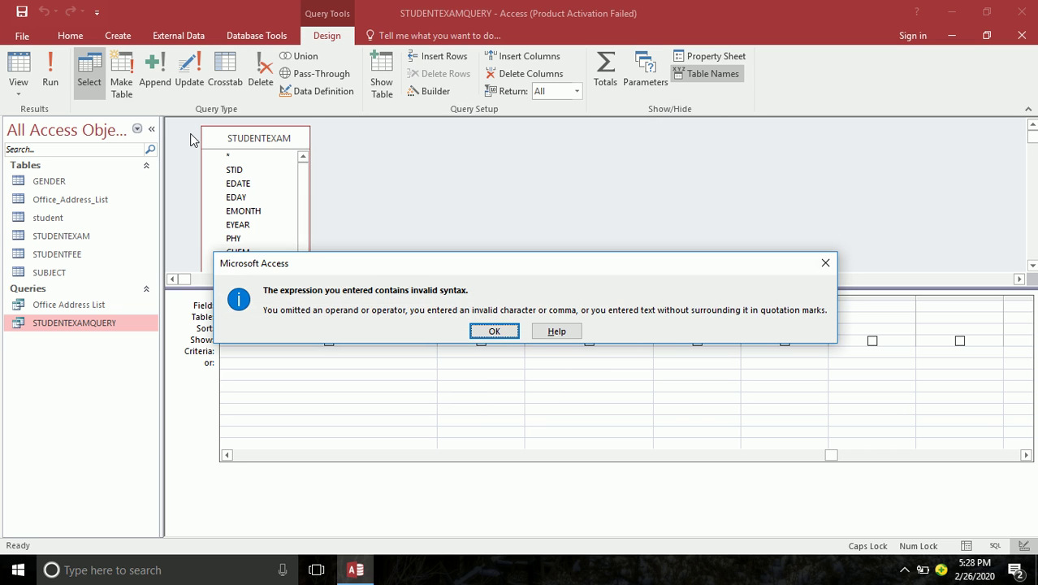
click(488, 331)
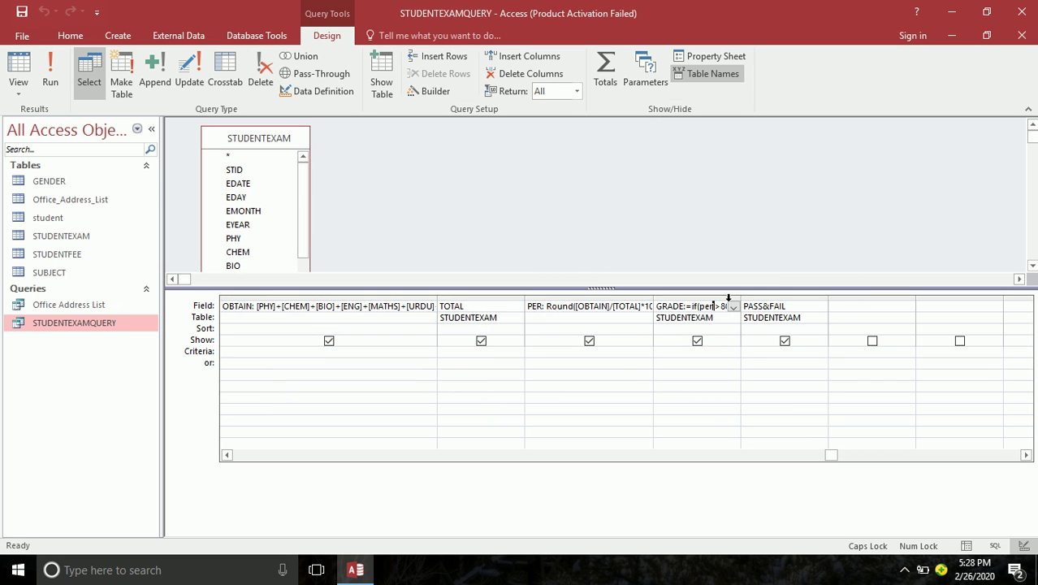
Widen the GRADE column and replace the first if in its expression with IIF.
drag(740, 300, 874, 301)
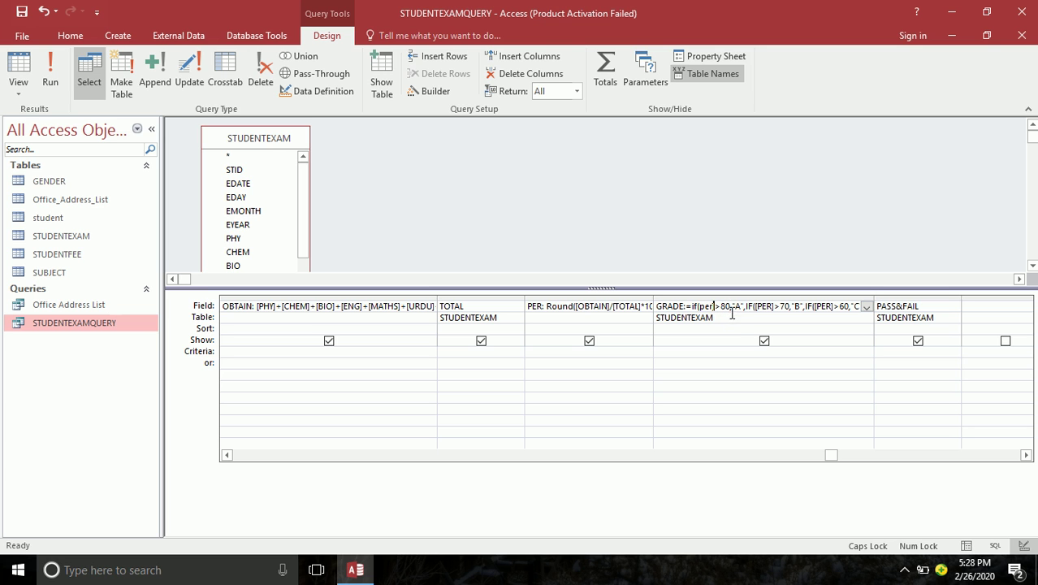
click(693, 305)
text(f)
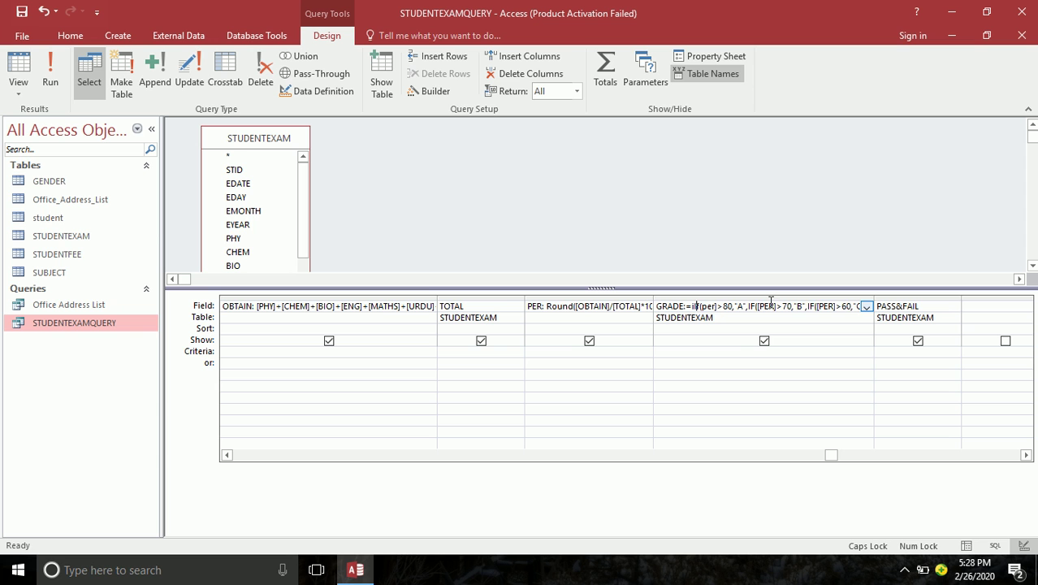
right_click(770, 304)
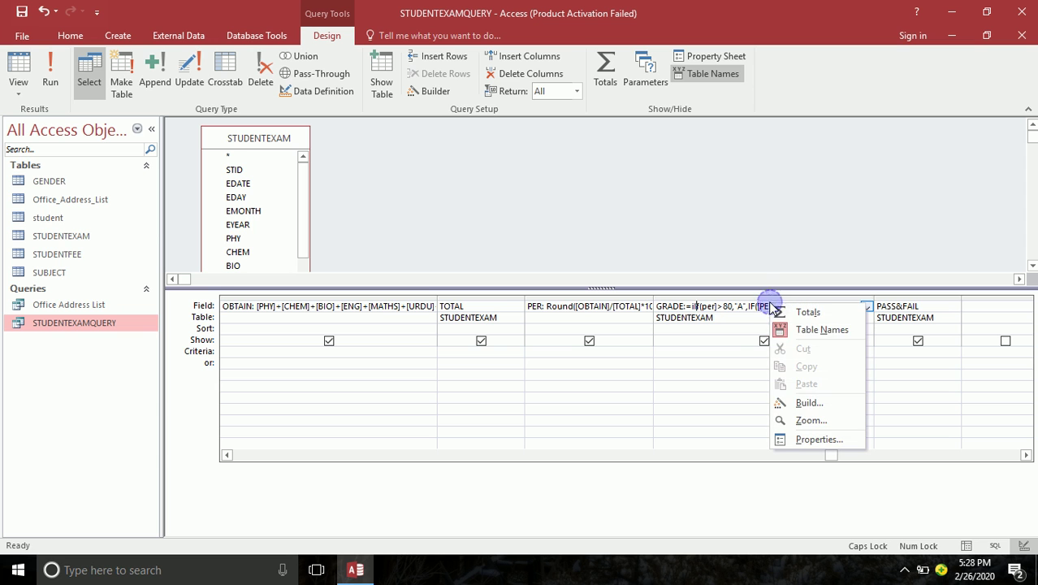
click(817, 420)
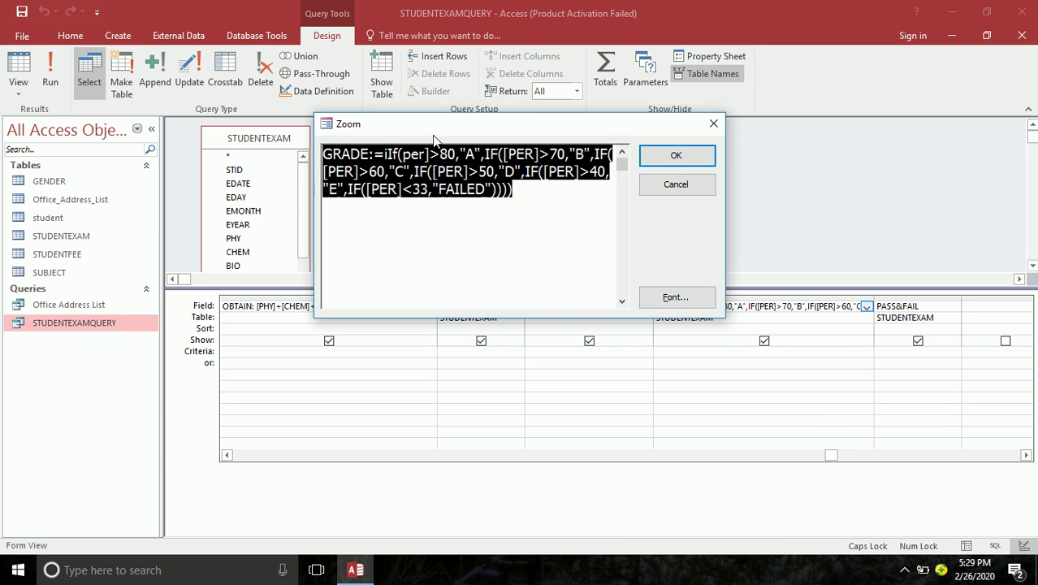
click(391, 154)
key(BackSpace)
key(Delete)
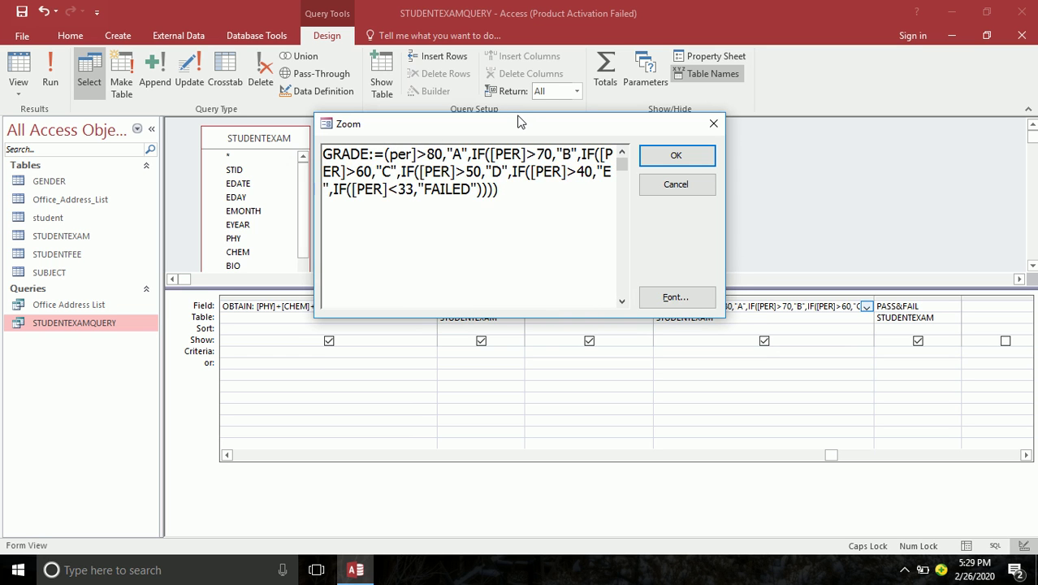
text(IIF)
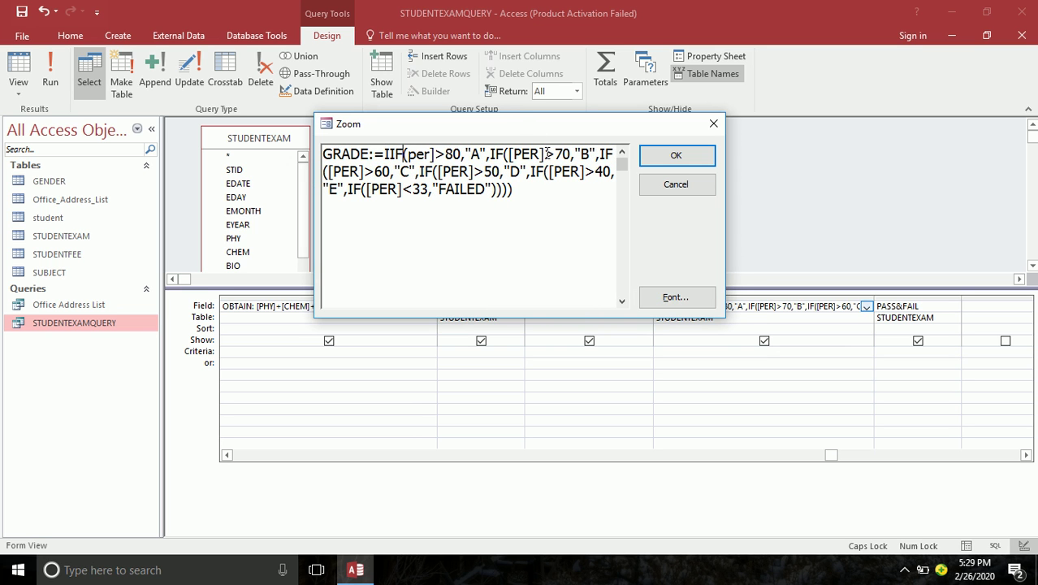
Change each remaining nested IF in the GRADE expression to IIF and apply the edited expression.
click(602, 154)
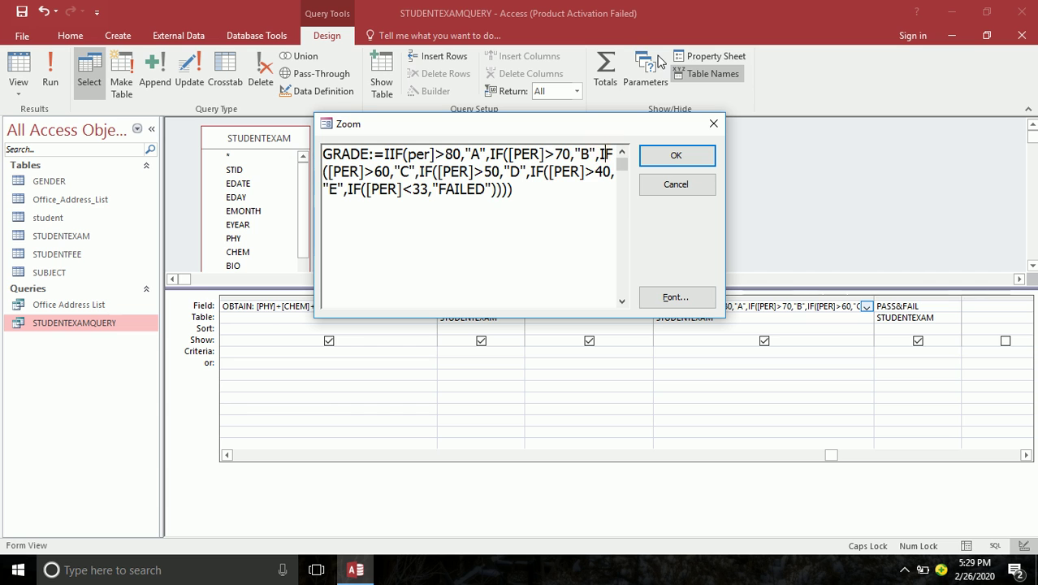
text(I)
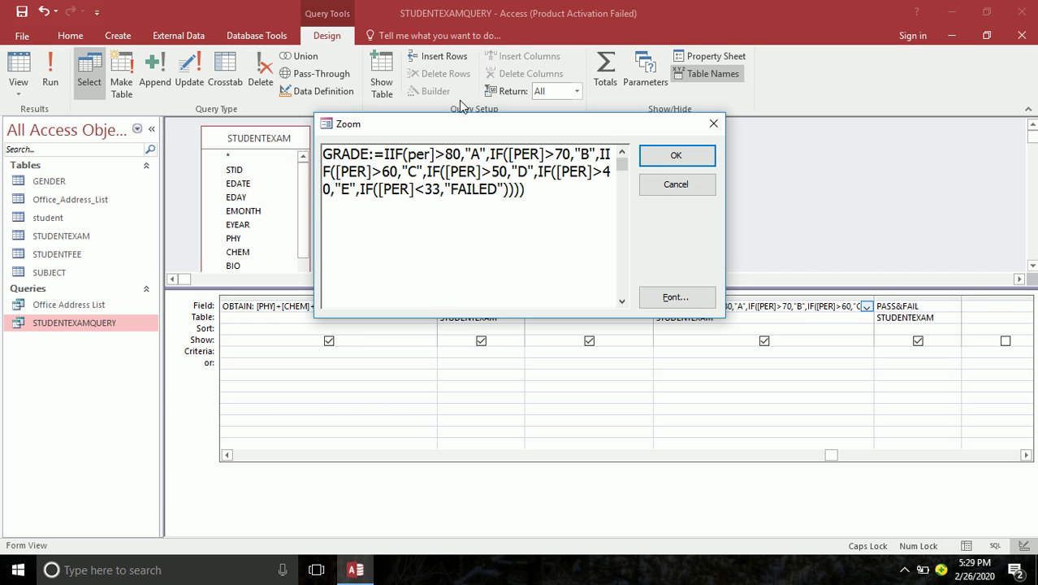
click(494, 154)
text(I)
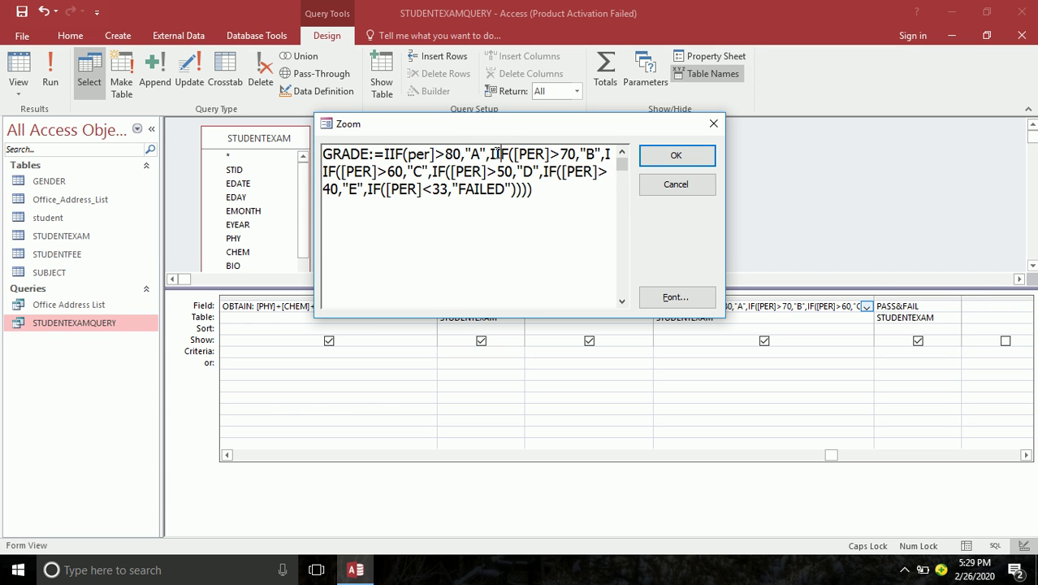
click(435, 171)
text(I)
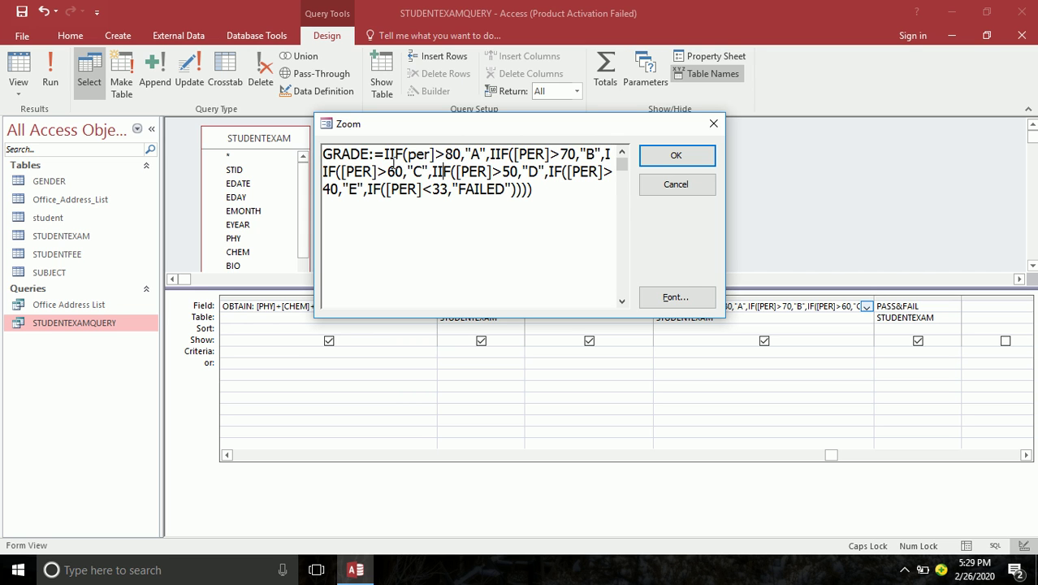
click(554, 172)
text(I)
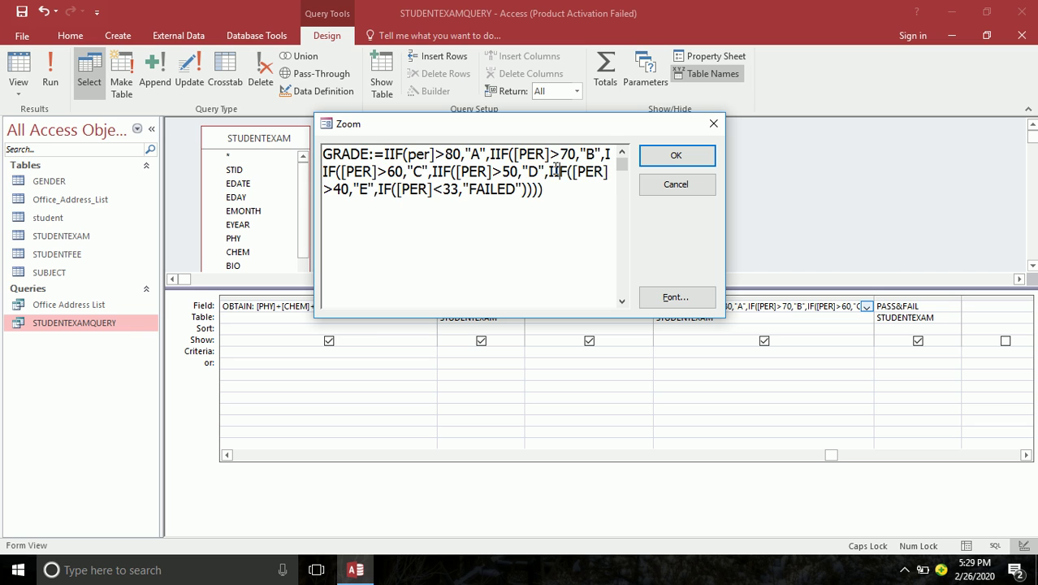
click(379, 188)
text(I)
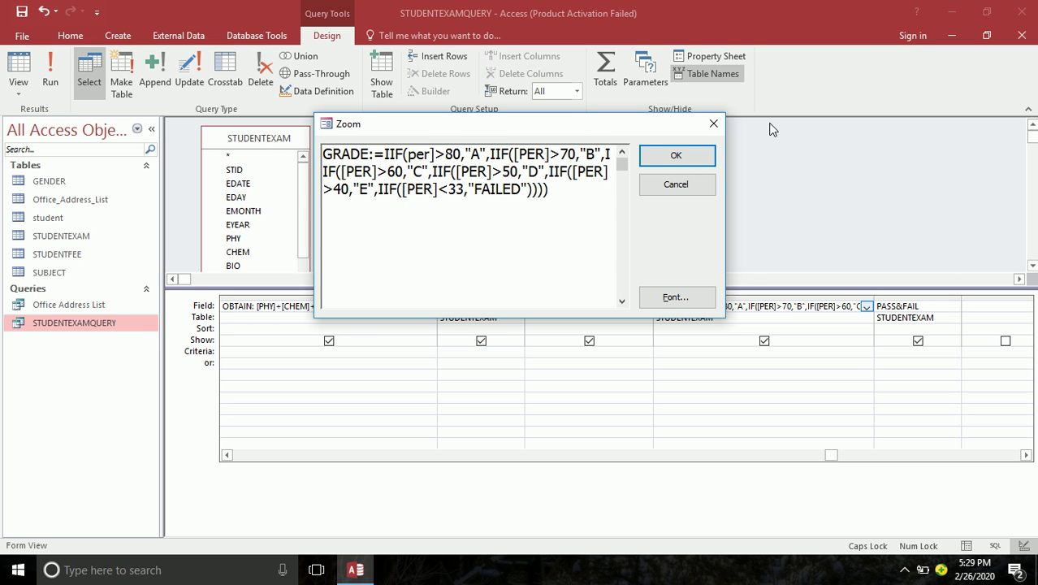
click(686, 156)
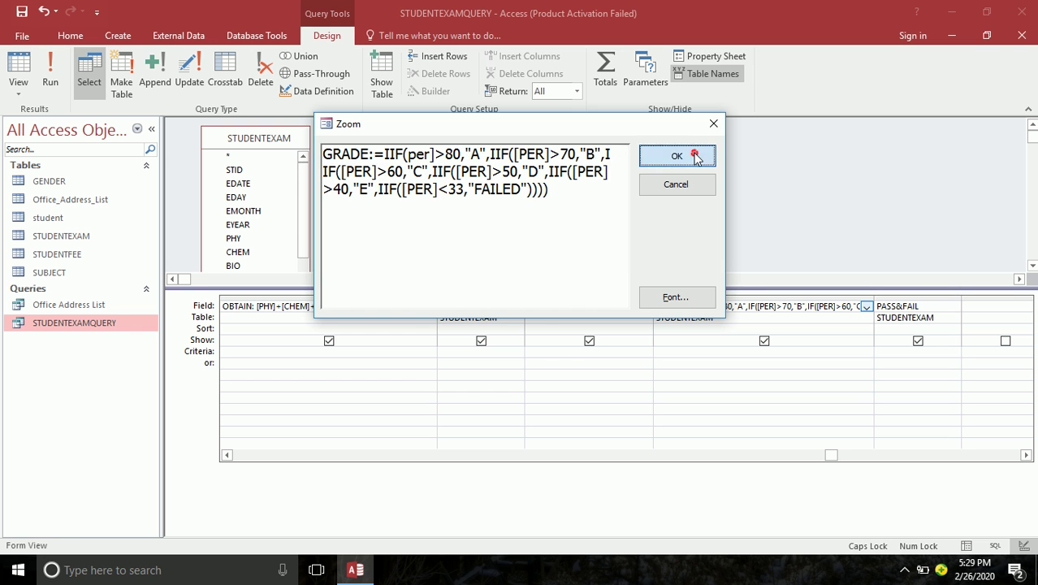
key(Return)
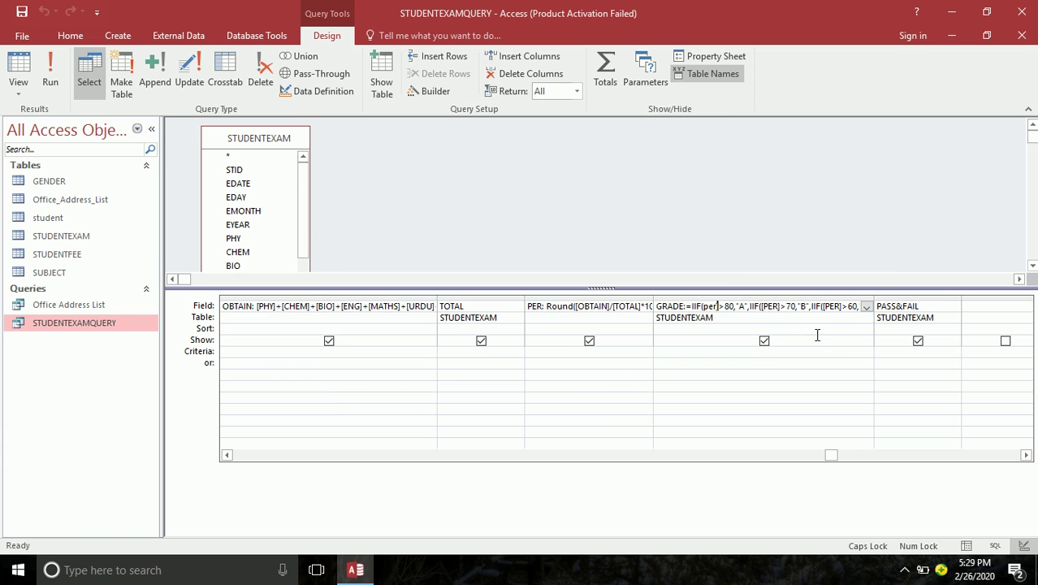
Insert the missing opening square bracket before per in the first IIF condition of the GRADE expression.
click(703, 306)
text([)
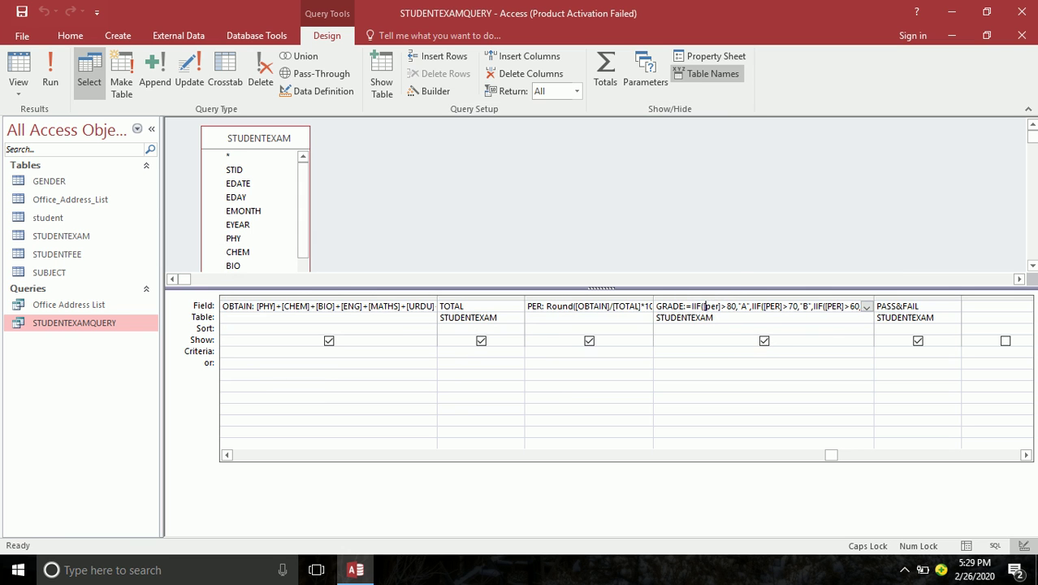
key(Return)
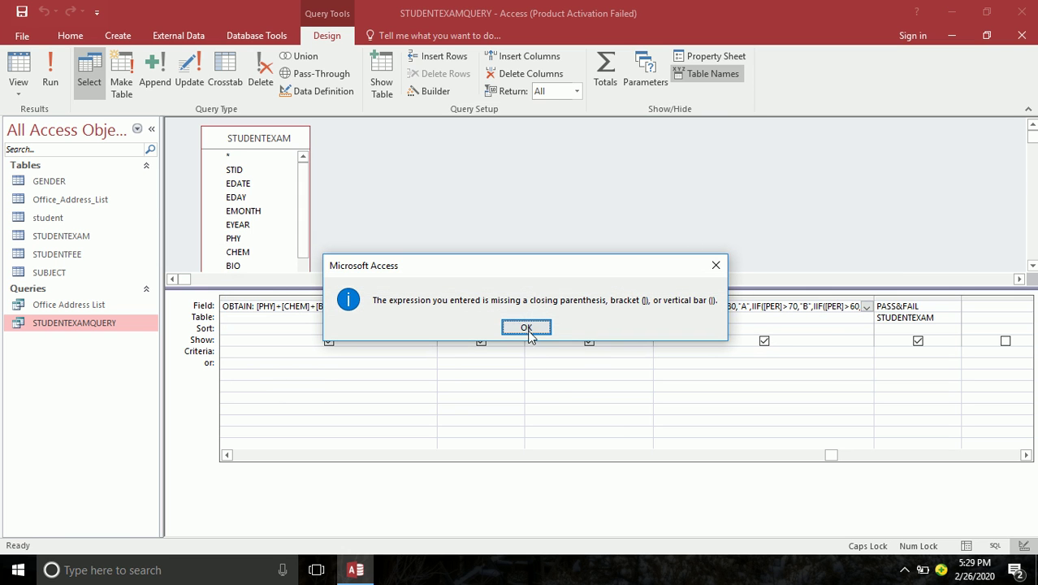
click(526, 326)
Add the missing closing parentheses at the end of the GRADE expression until Access accepts it.
text())
key(Return)
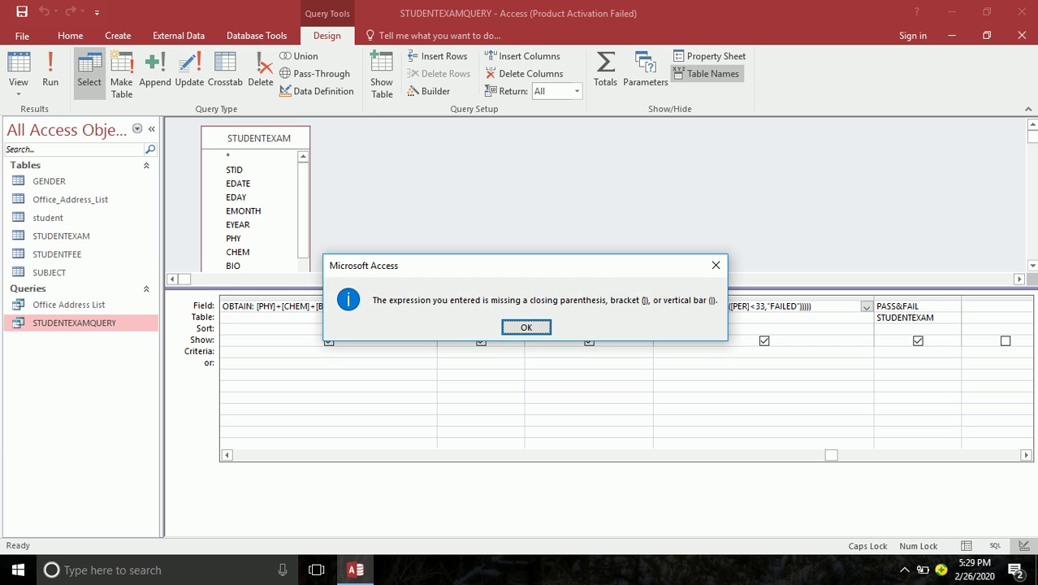
key(Return)
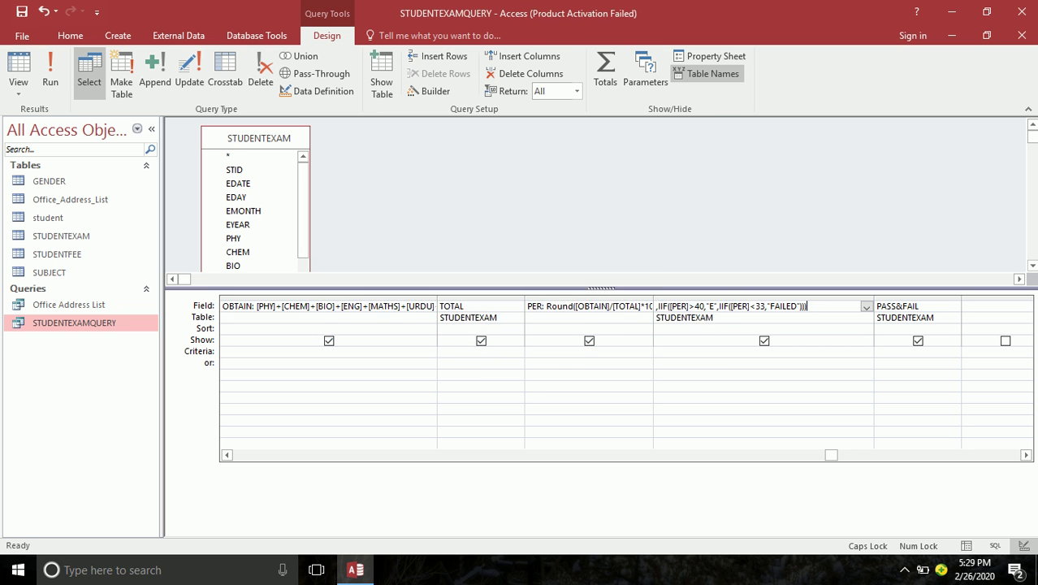
key(Return)
key(Return)
text())
key(Return)
key(Return)
text())
key(Return)
key(Return)
text())
key(Return)
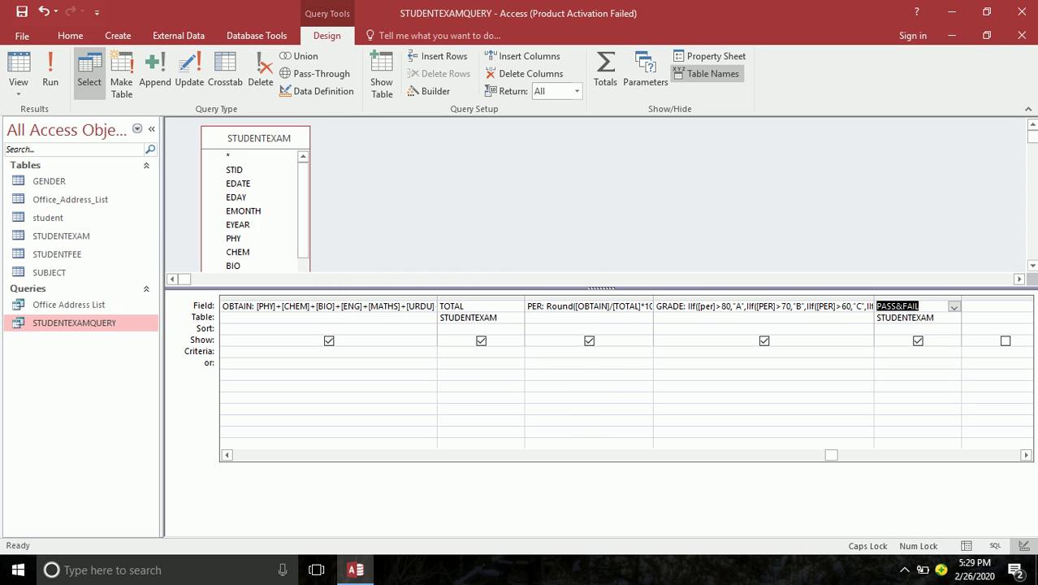
Run the query and check the calculated grades against the PER values for each record.
click(47, 75)
key(Tab)
key(Tab)
key(Tab)
key(Tab)
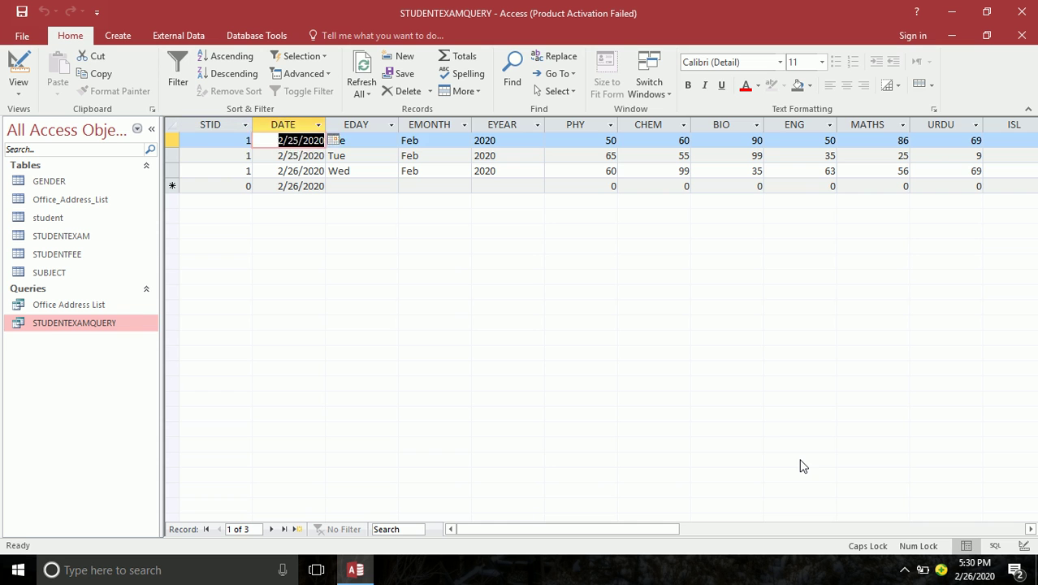
key(Tab)
key(Tab)
key(Tab)
key(Tab)
key(Tab)
key(Tab)
key(Tab)
key(Tab)
key(Tab)
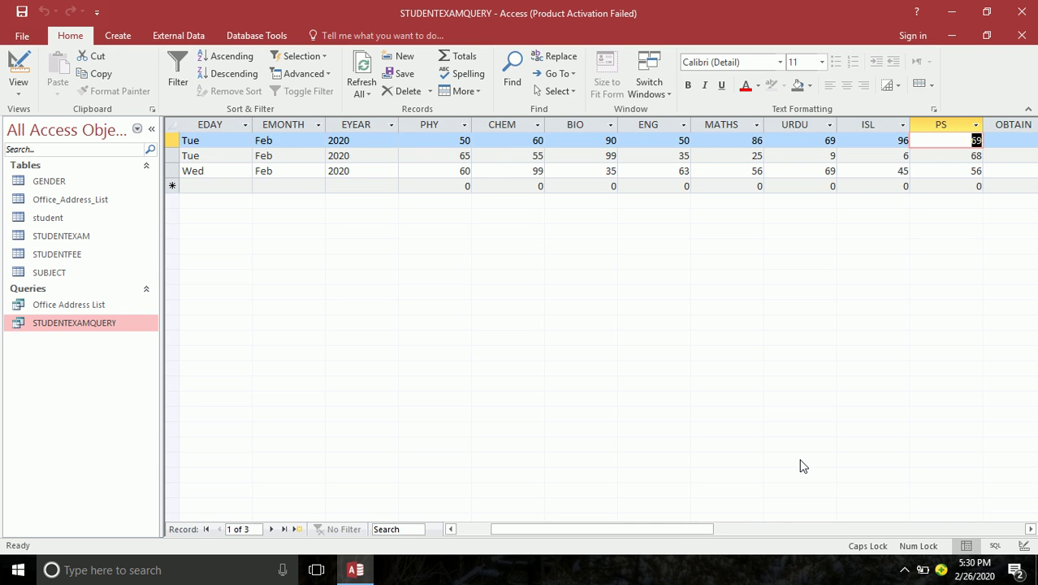
key(Tab)
key(Tab)
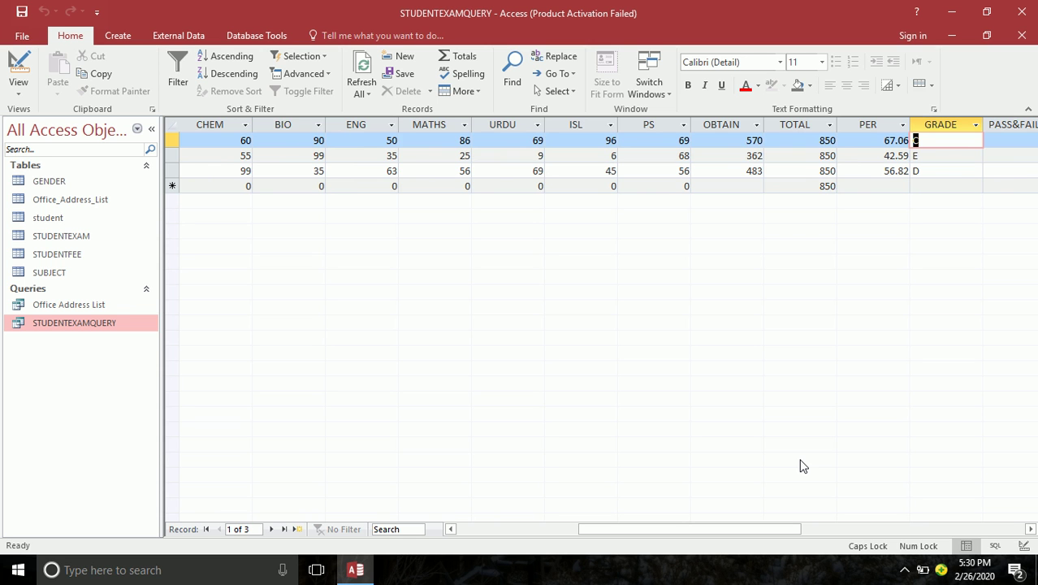
key(Tab)
key(Tab)
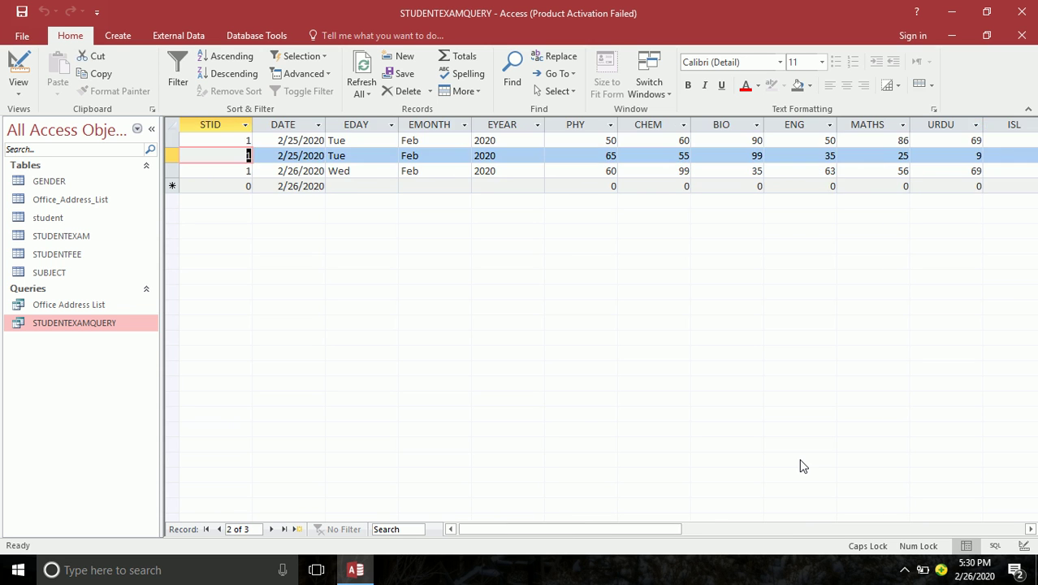
Start a new exam record with STID 1 and the date 2/26/2020.
key(Tab)
key(Tab)
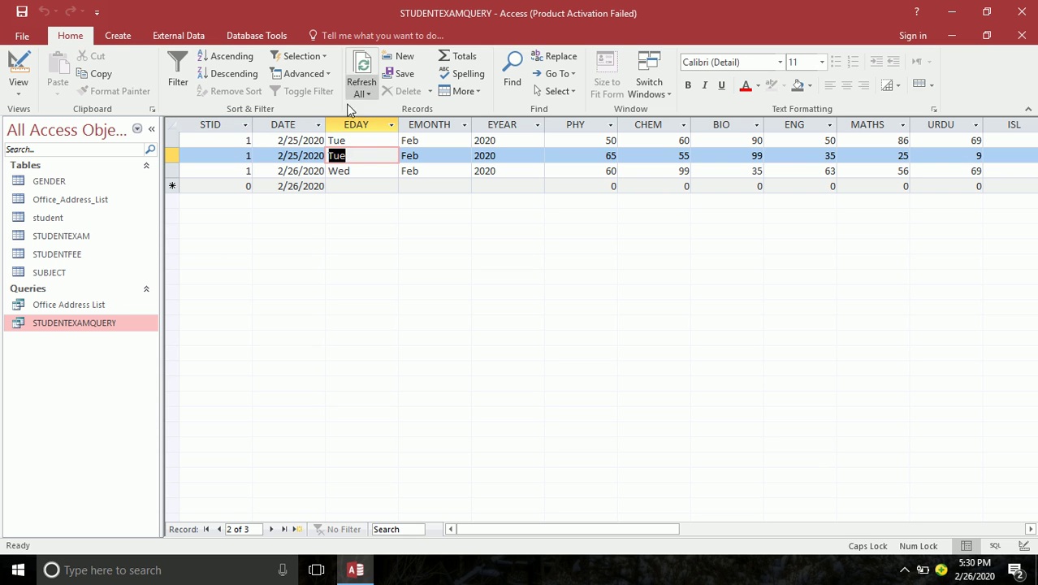
click(240, 186)
text(1)
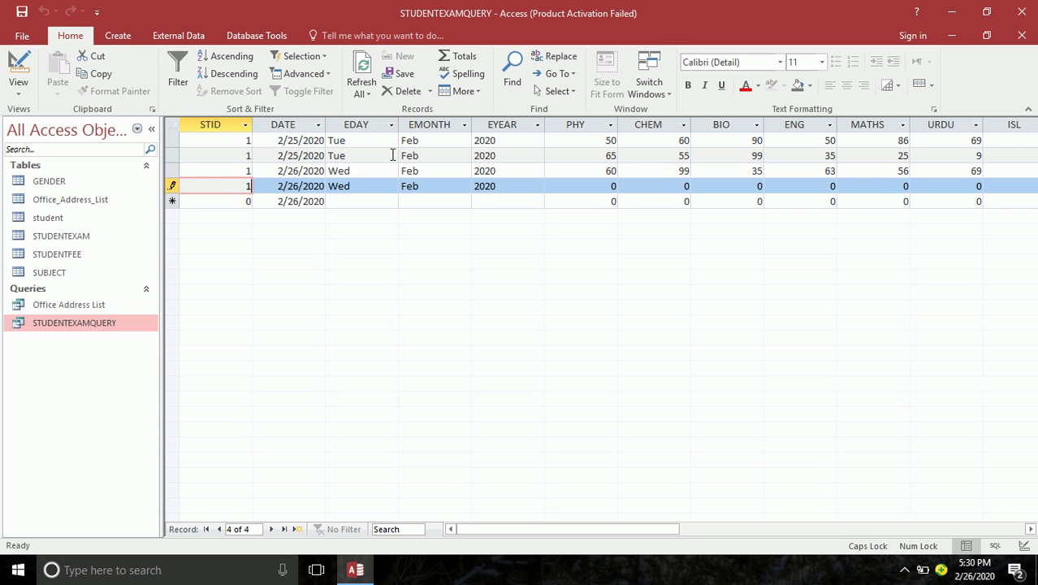
key(Tab)
click(333, 186)
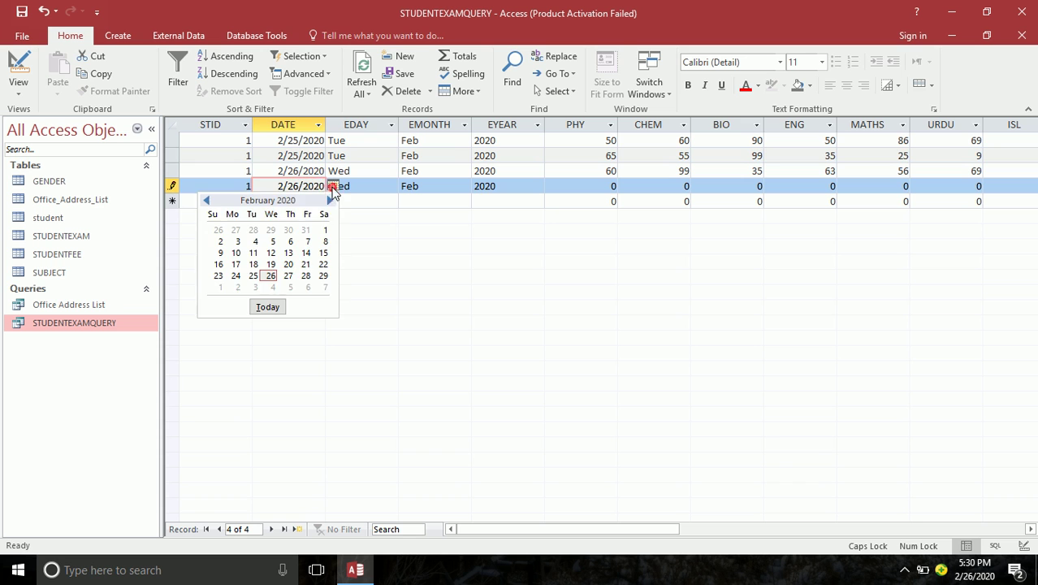
click(273, 272)
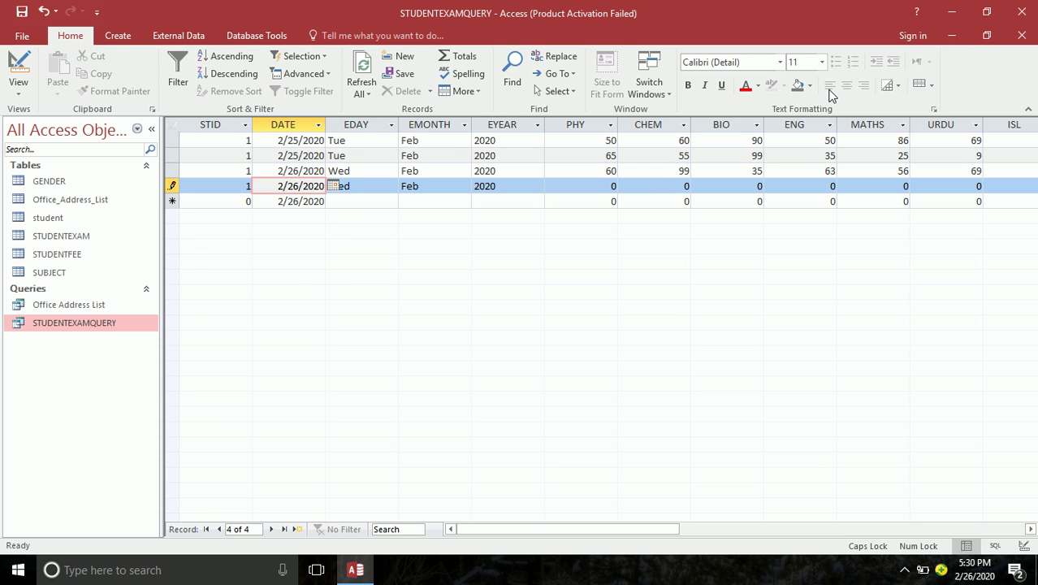
Enter the new record's marks as 66 for PHY, 55 for CHEM, 22 for BIO and 5 for ENG.
key(Tab)
key(Tab)
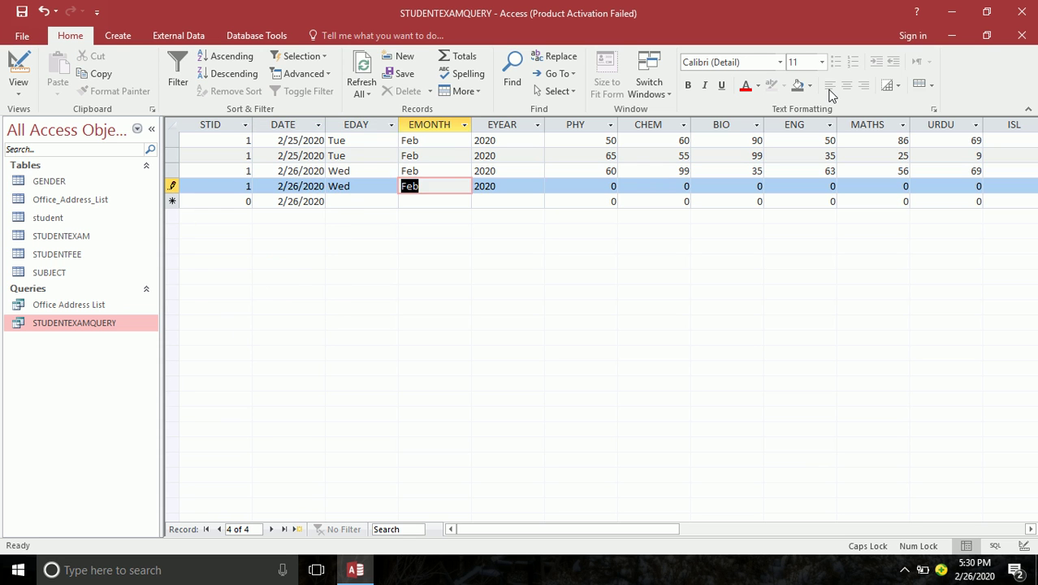
key(Tab)
key(Tab)
text(66)
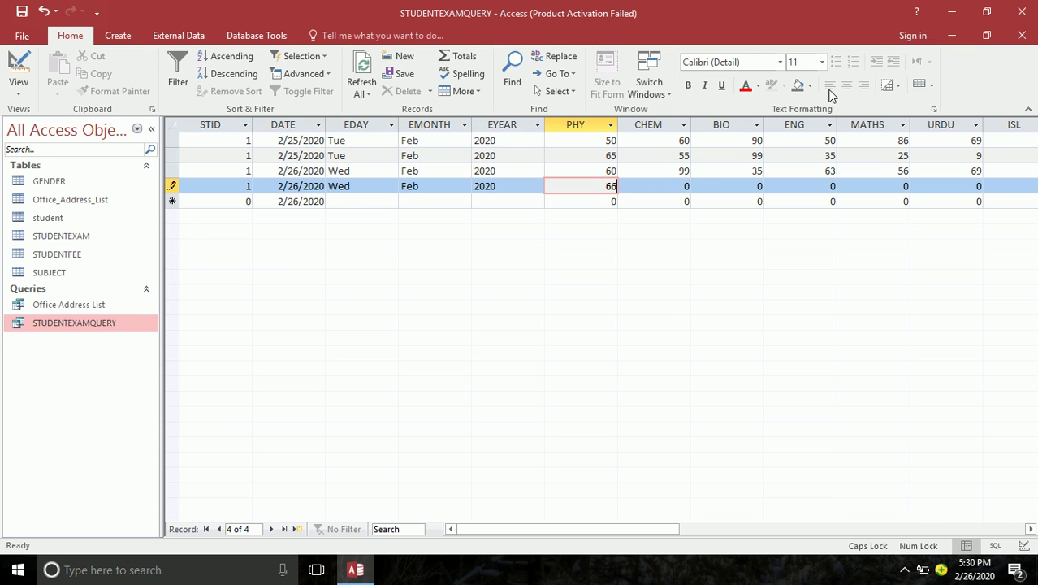
key(Tab)
text(55)
key(Tab)
text(22)
key(Tab)
text(5)
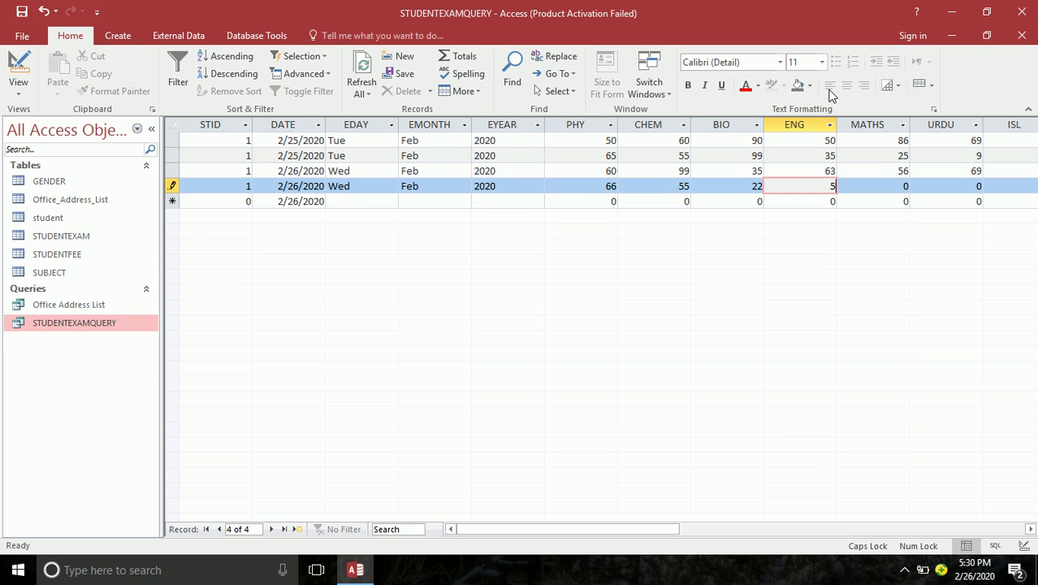
Enter the new record's marks as 3 for MATHS, 2 for URDU, 4 for ISL and 5 for PS.
key(Tab)
text(3)
key(Tab)
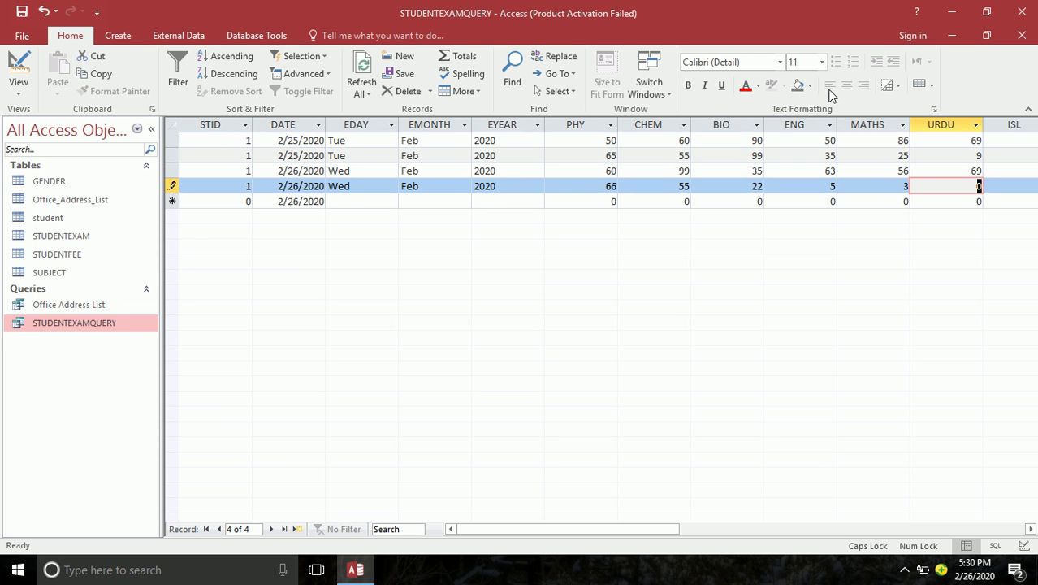
text(2)
key(Tab)
text(4)
key(Tab)
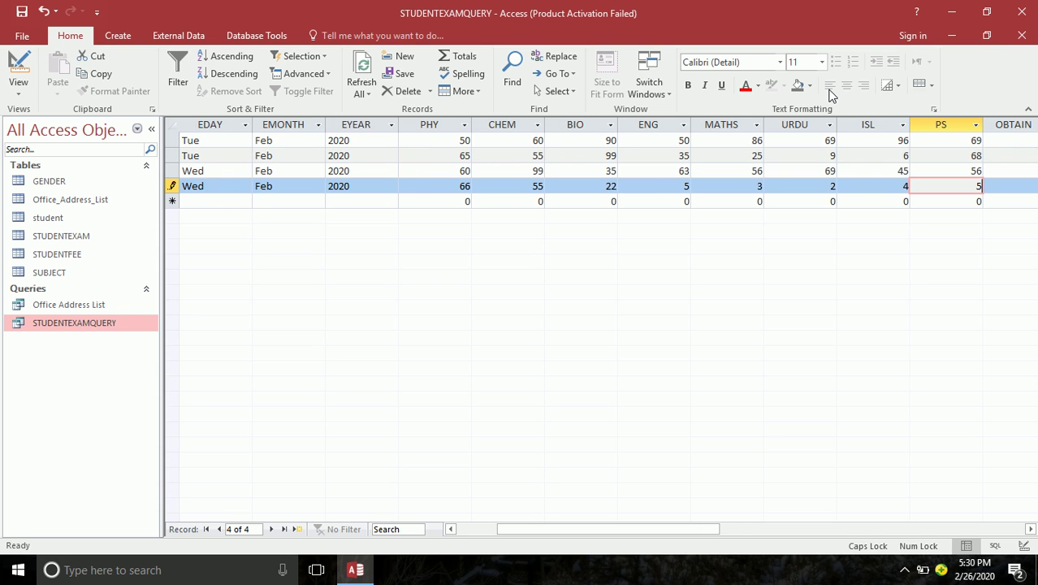
text(5)
key(Tab)
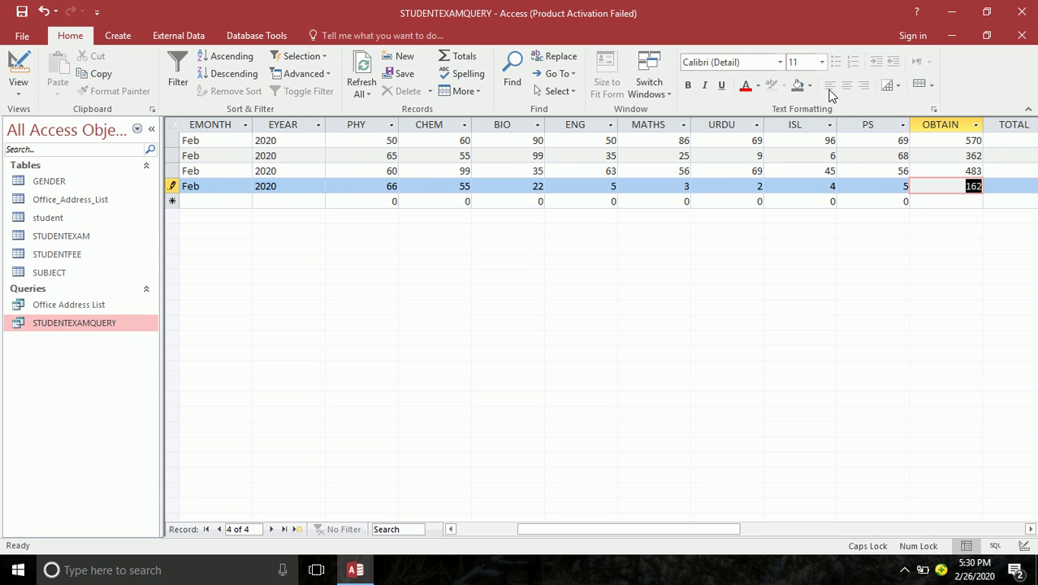
Try to clear the new record's OBTAIN value and check its calculated percentage and grade.
key(BackSpace)
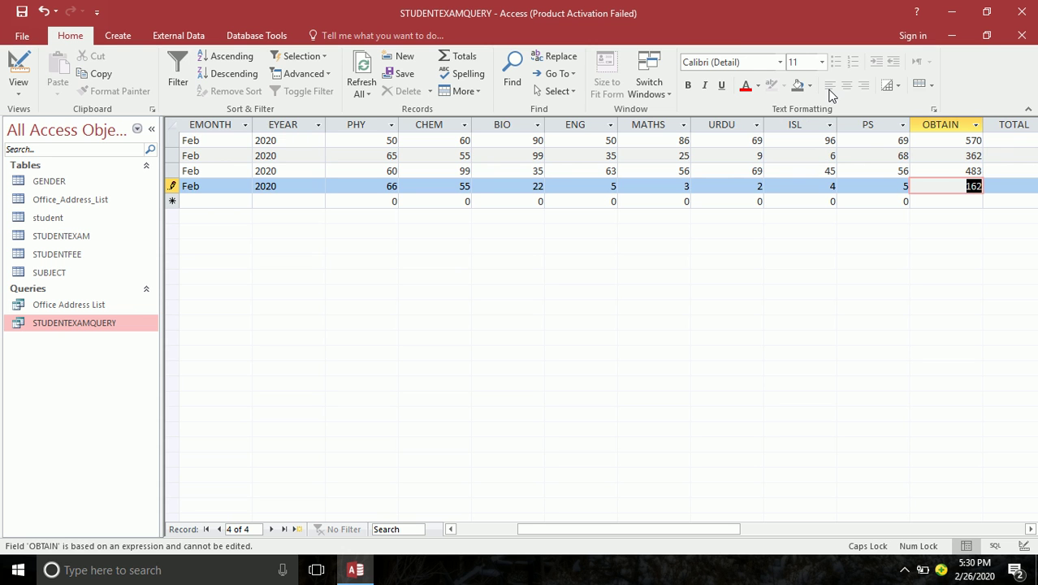
key(Tab)
key(Tab)
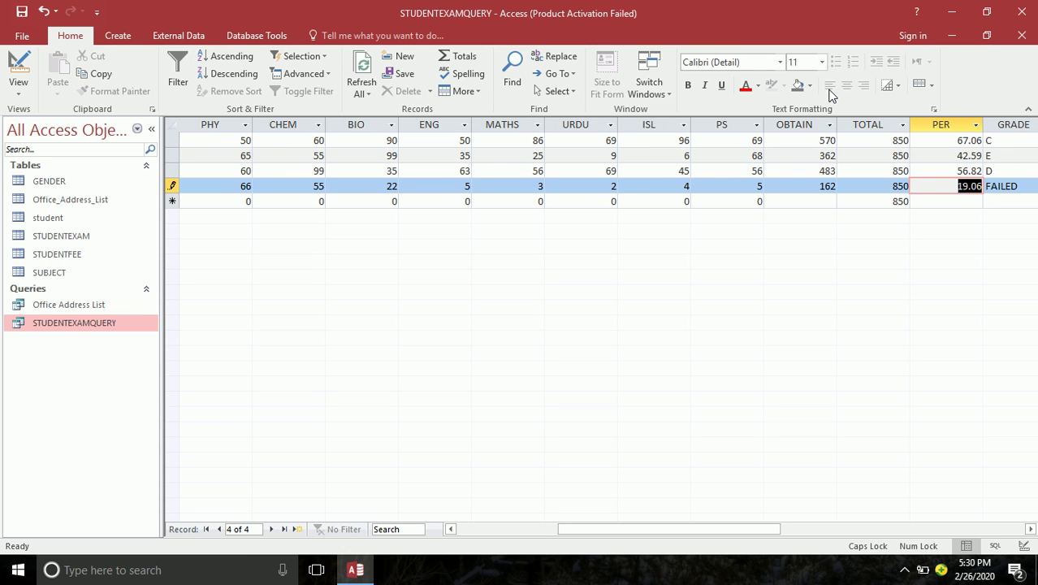
key(Tab)
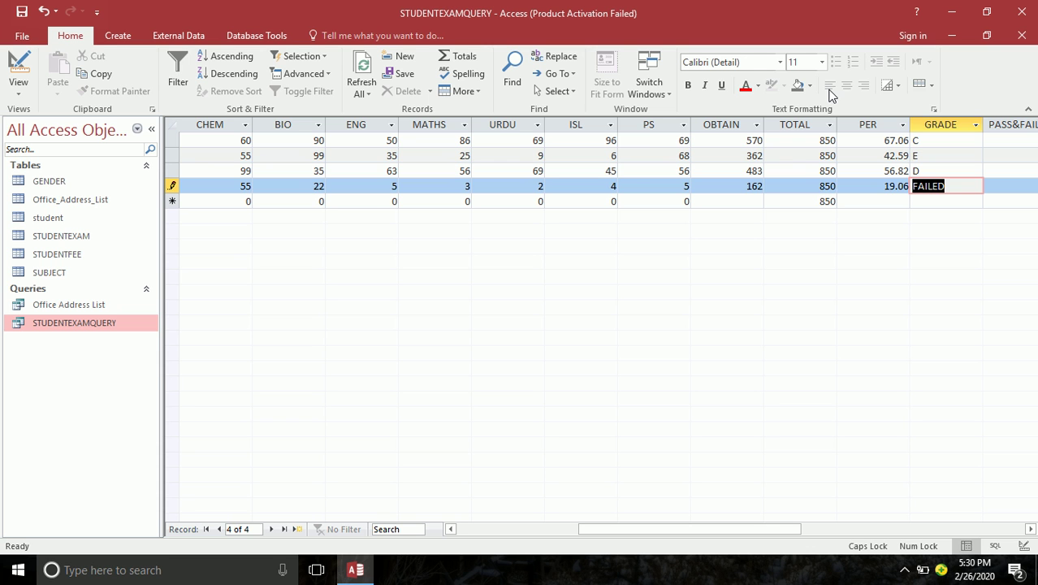
In the query design, define the PASS&FAIL field with the expression IIF([PER]>33,"PASS","FAILED").
click(18, 65)
click(921, 310)
text(:=IIG)
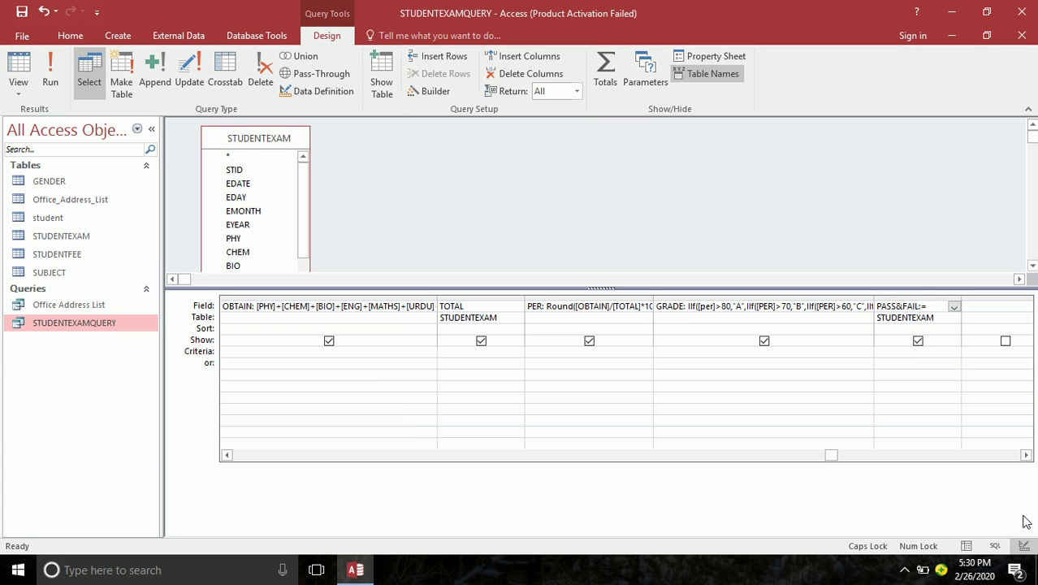
key(BackSpace)
text(F()
text([PER)
text(]>)
text(33)
text(,)
text(")
text(PASS")
text(,"F)
text(AILED)
text(")
text())
key(Return)
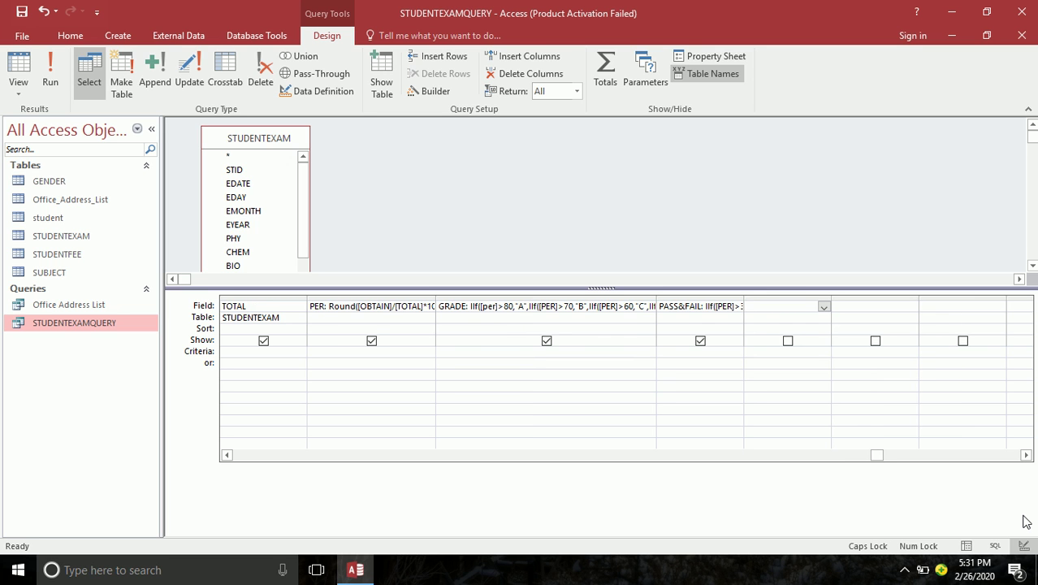
Run the query and check the PASS&FAIL result against PER and GRADE for each record.
click(50, 81)
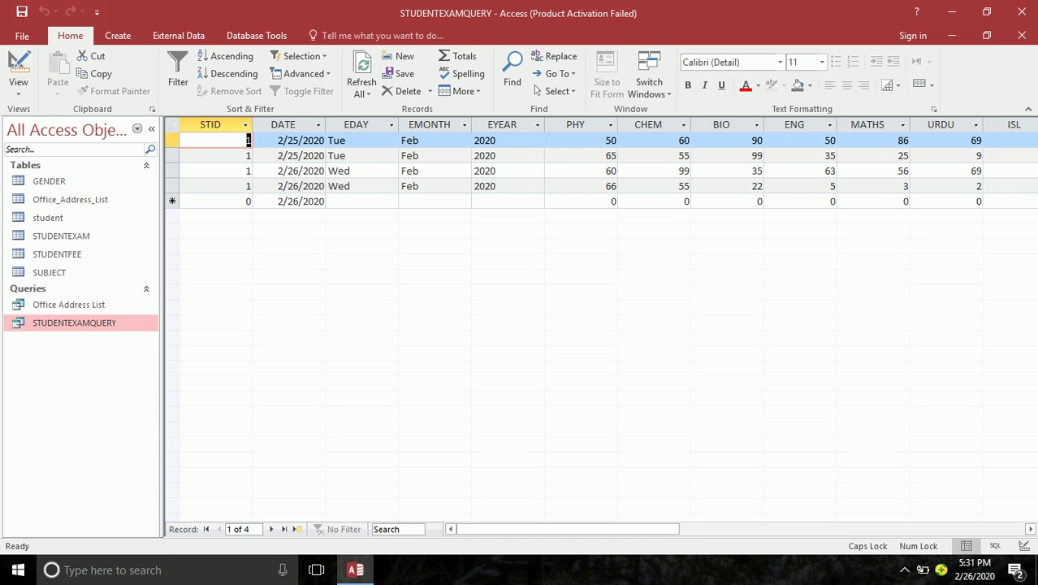
key(Tab)
key(Tab)
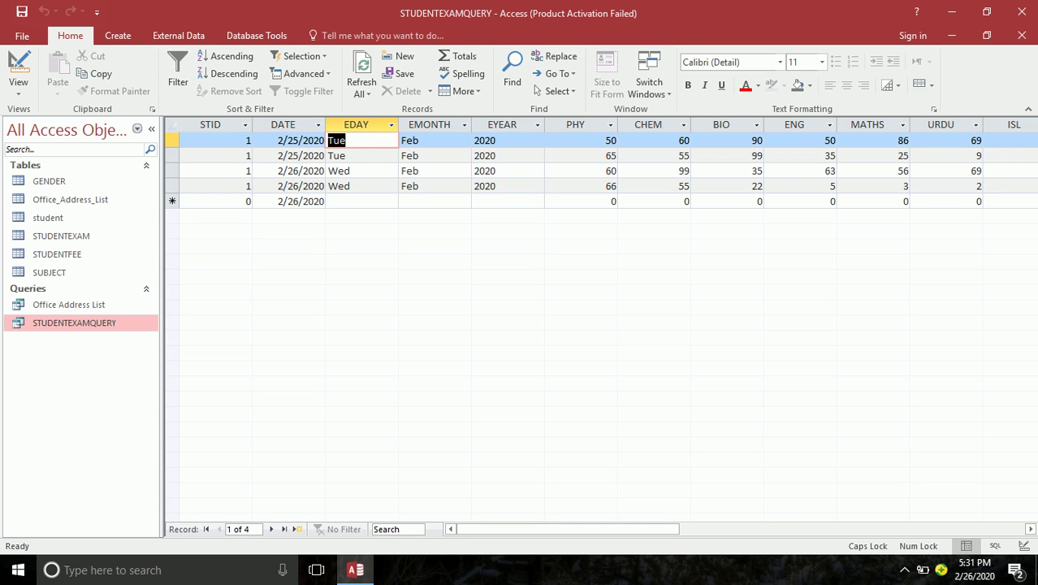
key(Tab)
key(Tab)
key(Tab)
key(Tab)
key(Tab)
key(Tab)
key(Tab)
key(Tab)
key(Tab)
key(Tab)
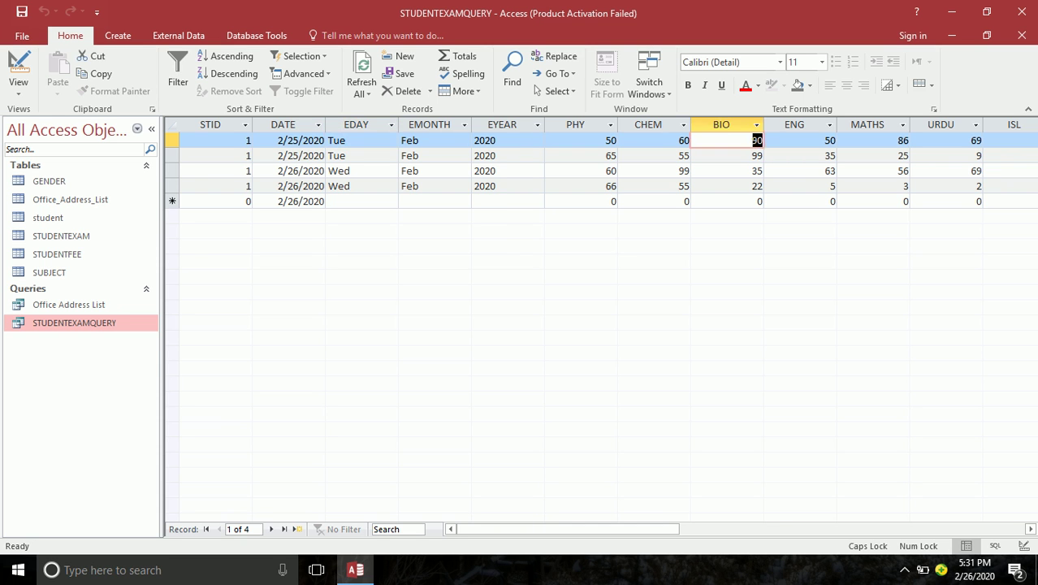
key(Tab)
key(Tab)
key(Tab)
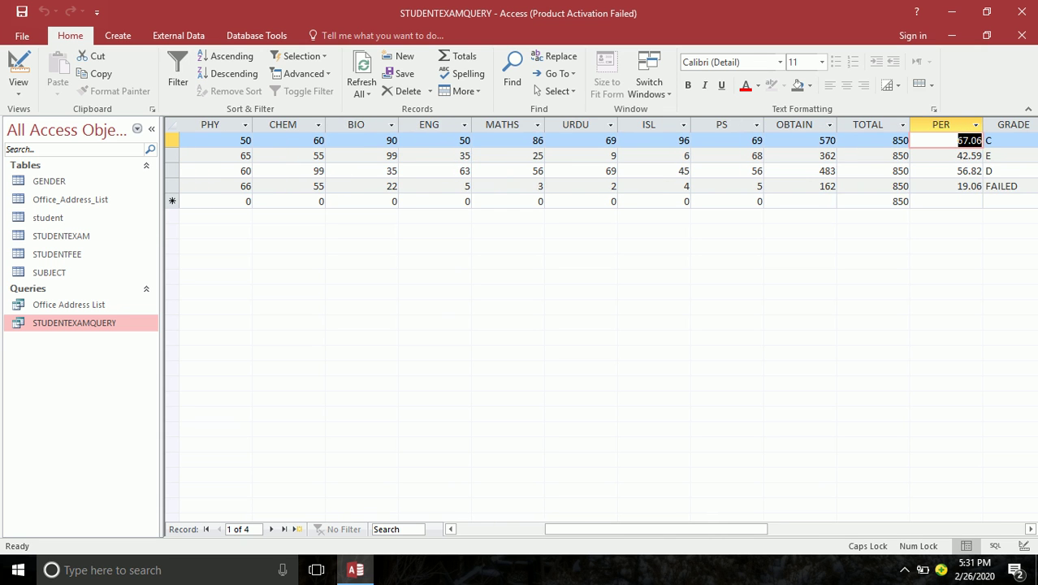
key(Tab)
key(Tab)
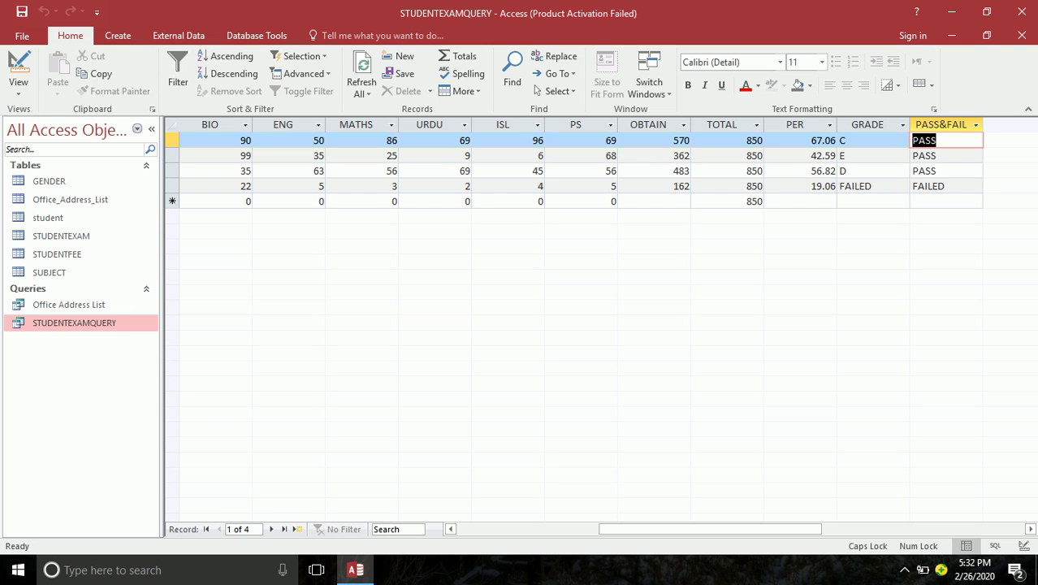
key(Tab)
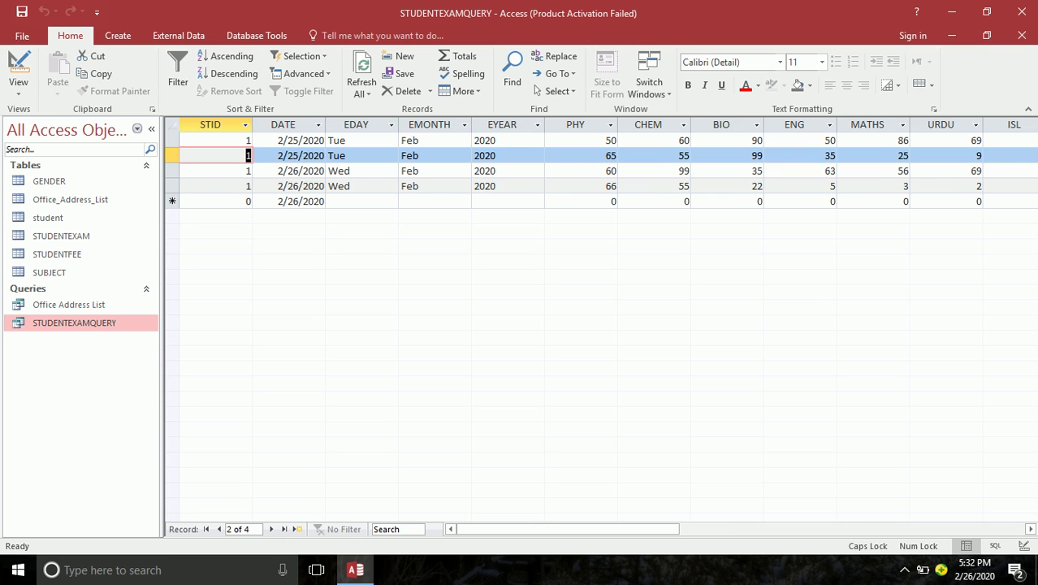
Open the student table to examine the registered STID values, and close it again.
click(250, 199)
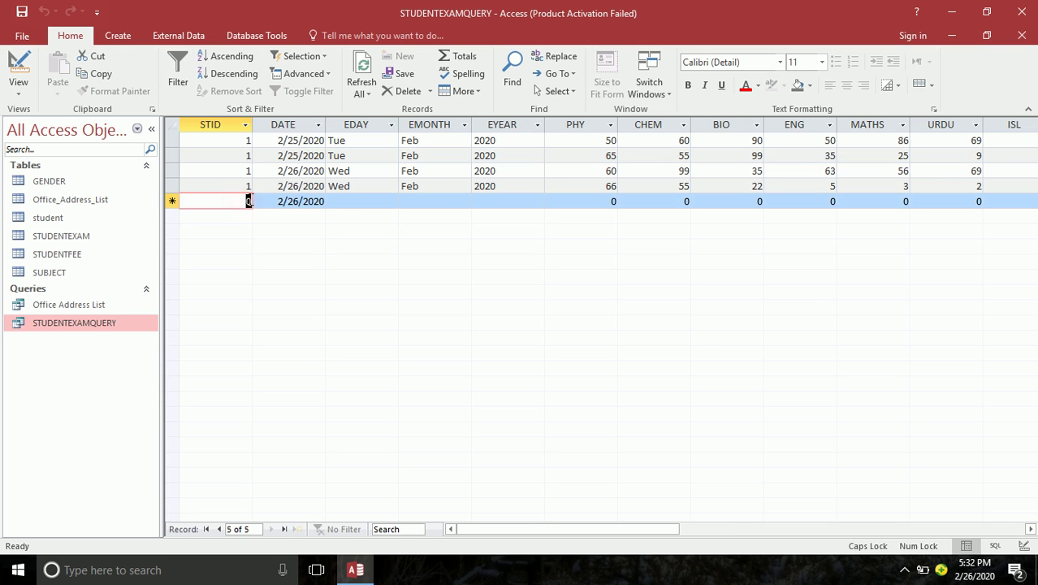
double_click(47, 217)
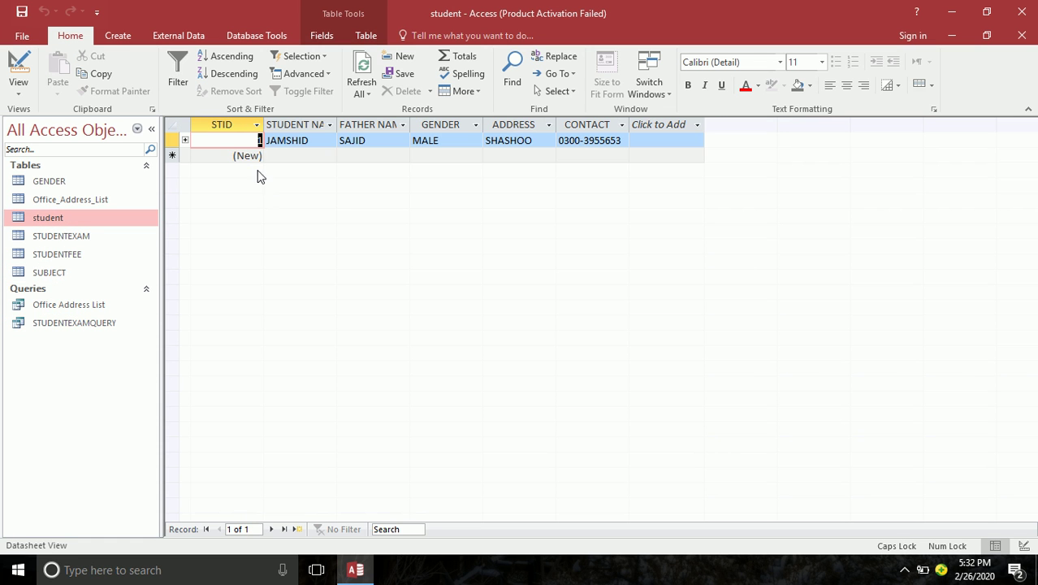
click(289, 157)
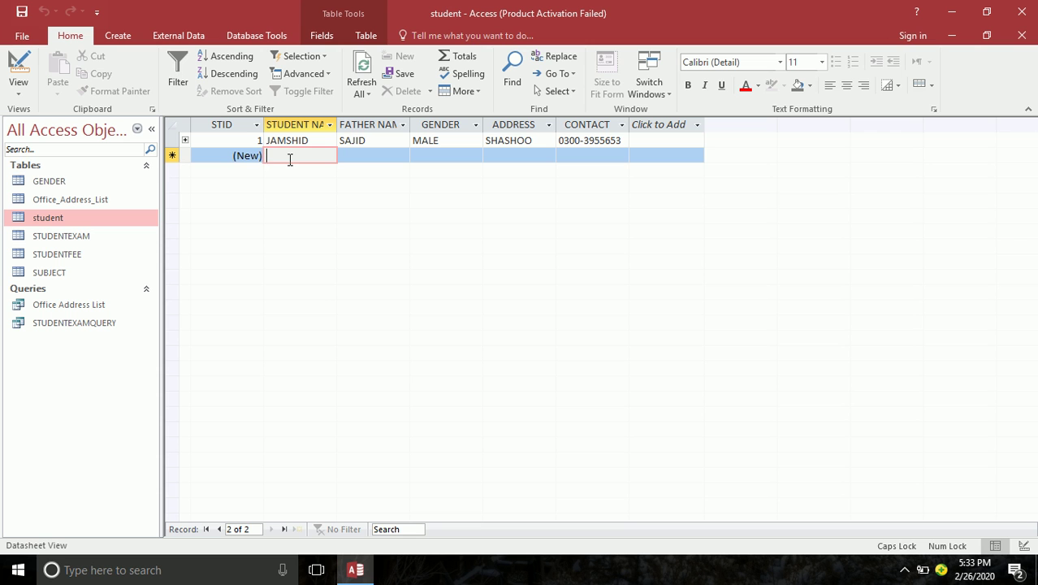
click(1023, 37)
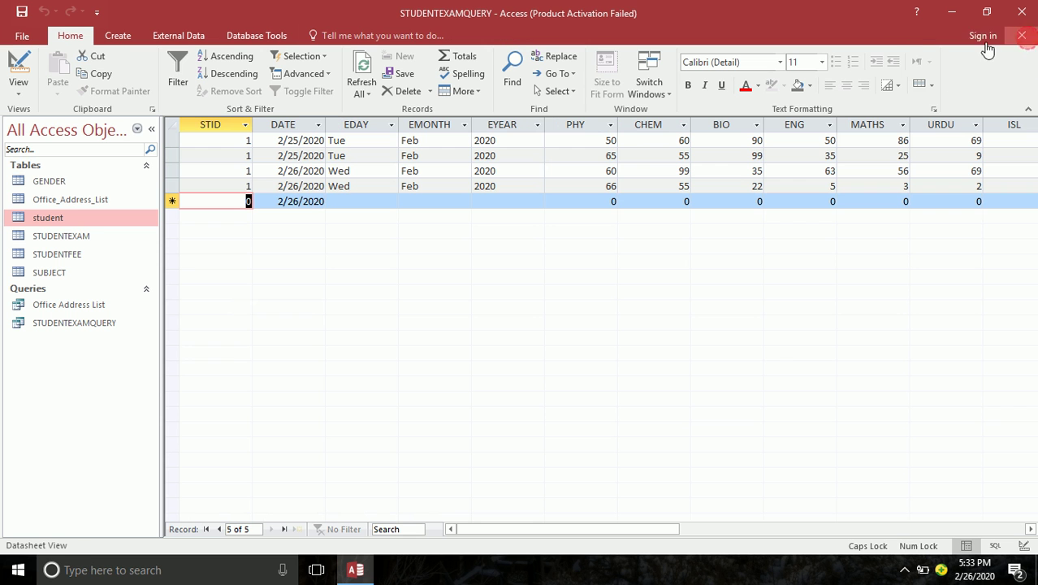
Close the STUDENTEXAMQUERY datasheet.
click(73, 322)
click(72, 320)
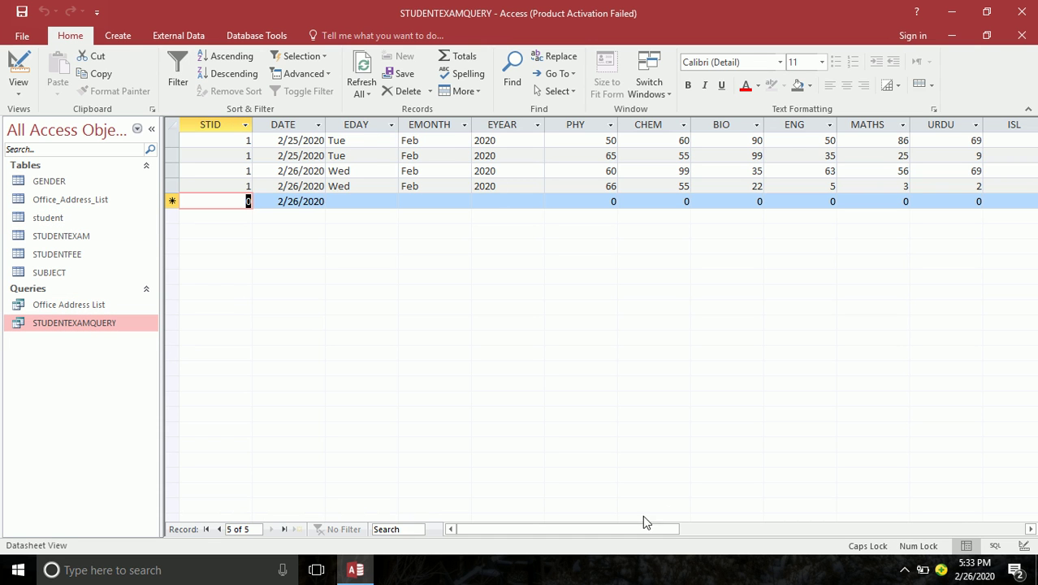
drag(607, 528, 521, 510)
click(1022, 34)
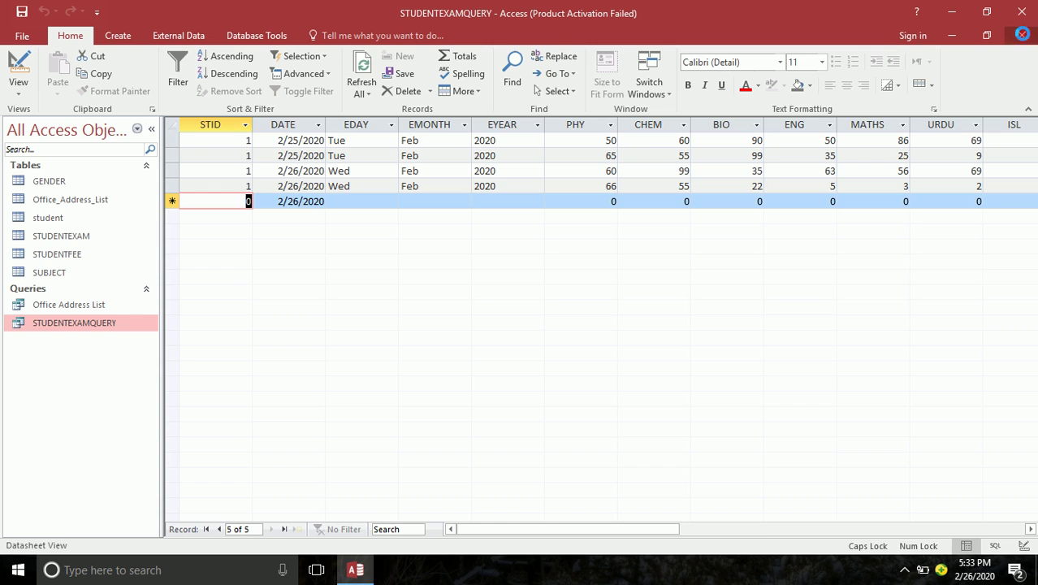
Open the STUDENTFEE table and examine its columns from STID through the fee fields to BALANCE.
click(55, 236)
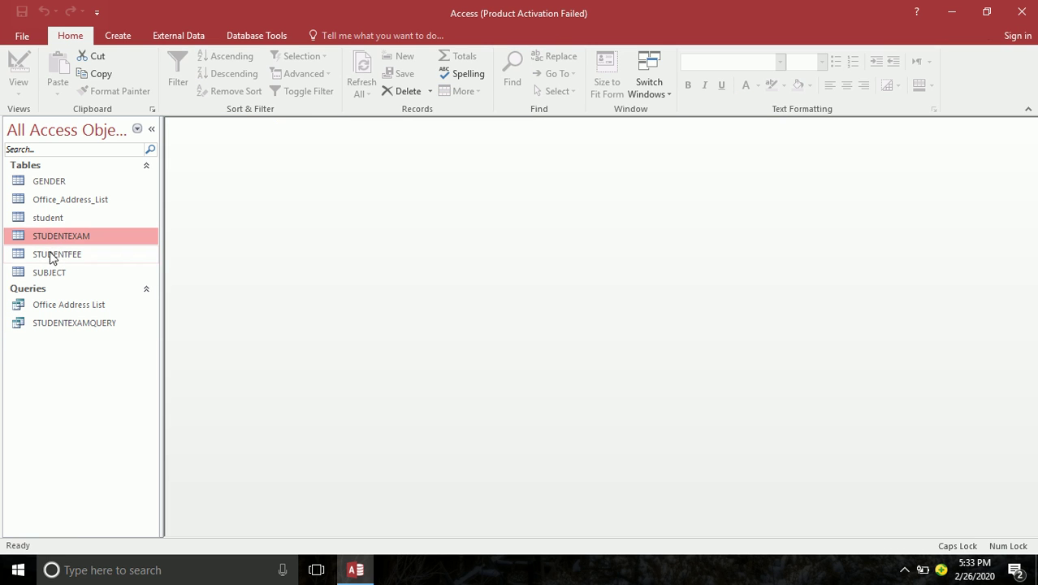
click(48, 253)
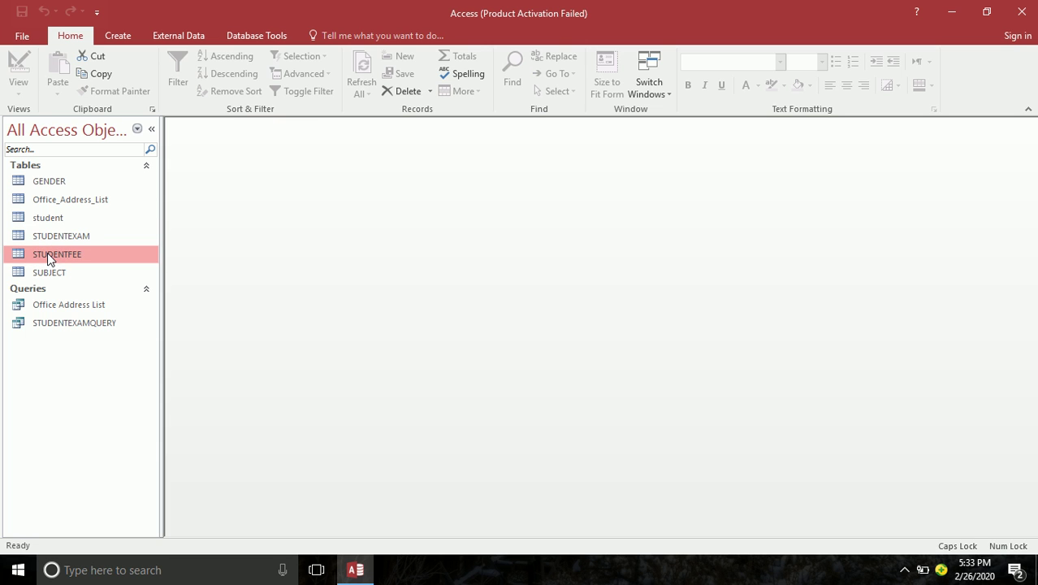
double_click(47, 253)
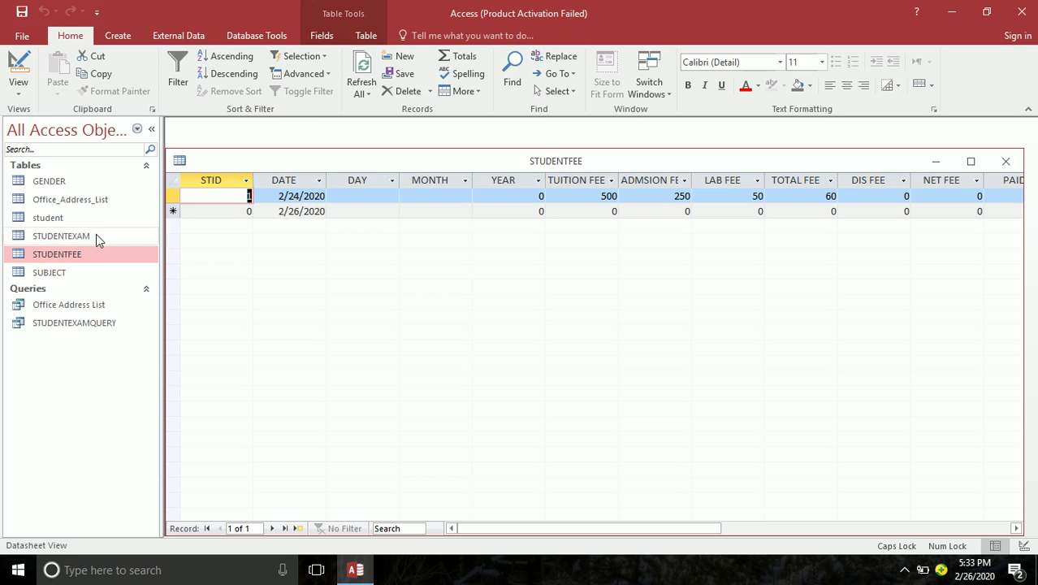
key(Tab)
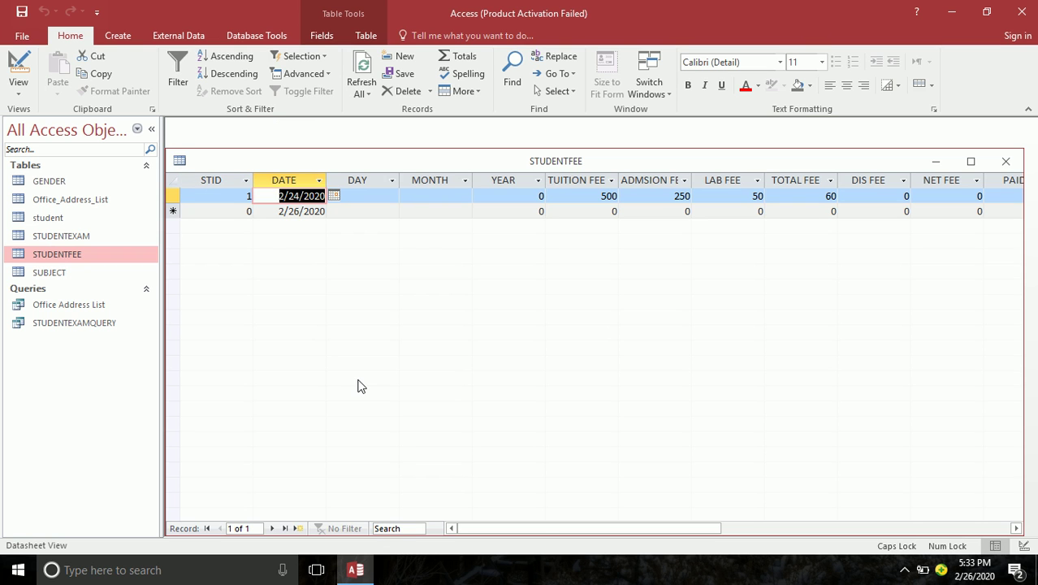
key(Tab)
key(Tab)
key(Tab)
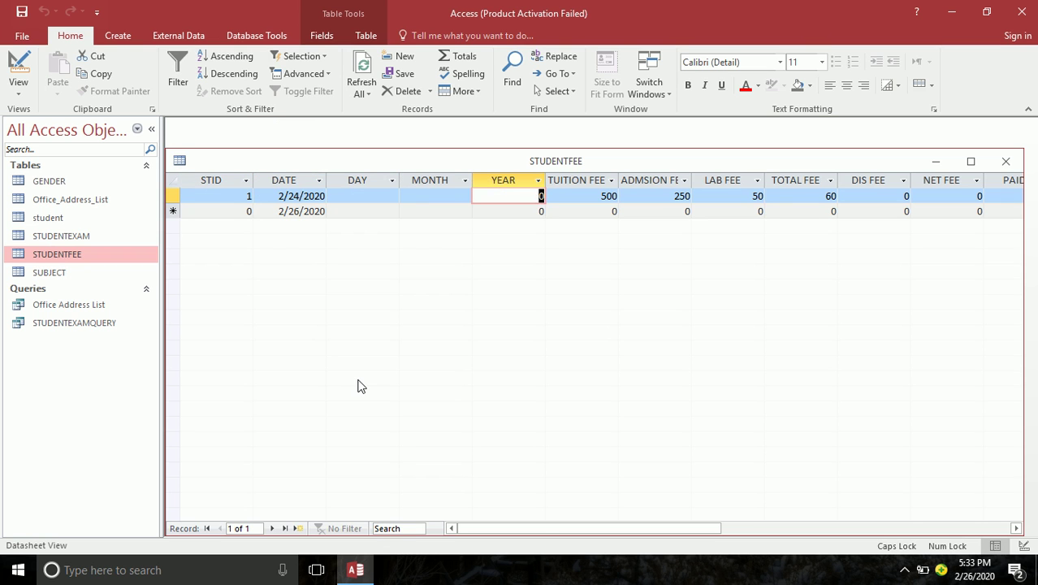
key(Tab)
key(Tab)
key(Tab)
key(Tab)
key(Tab)
key(Tab)
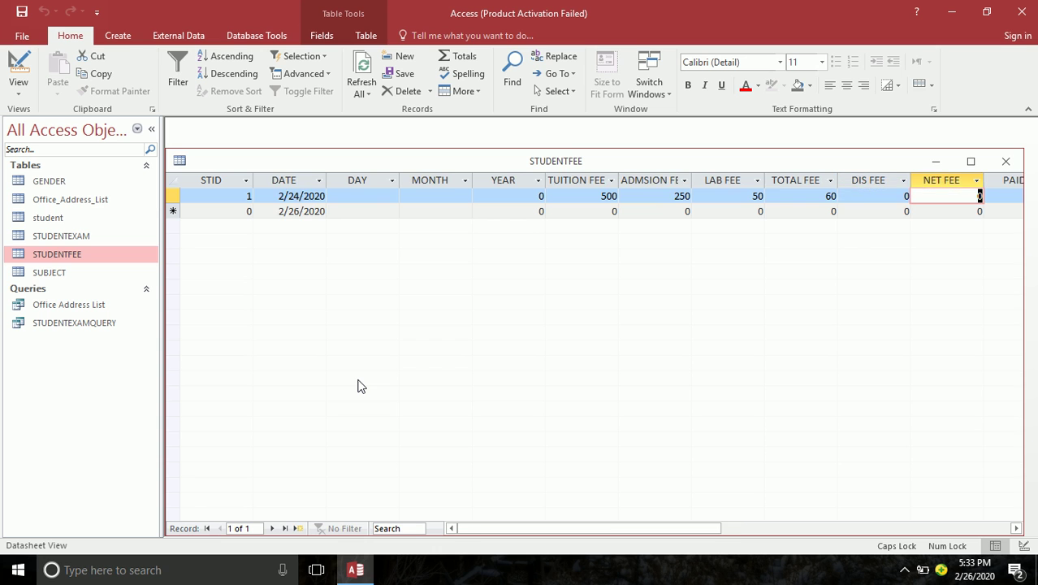
key(Tab)
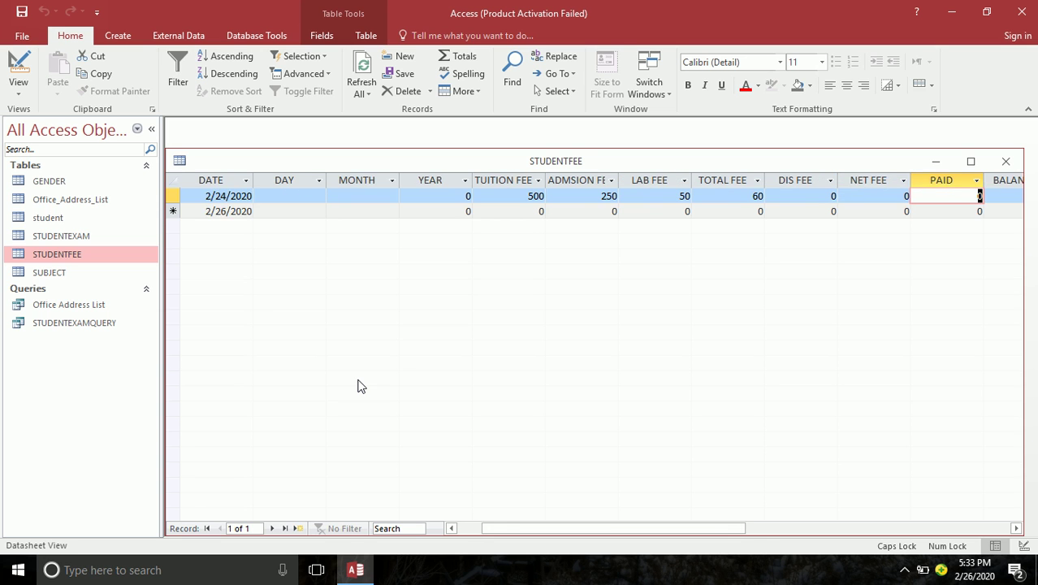
key(Tab)
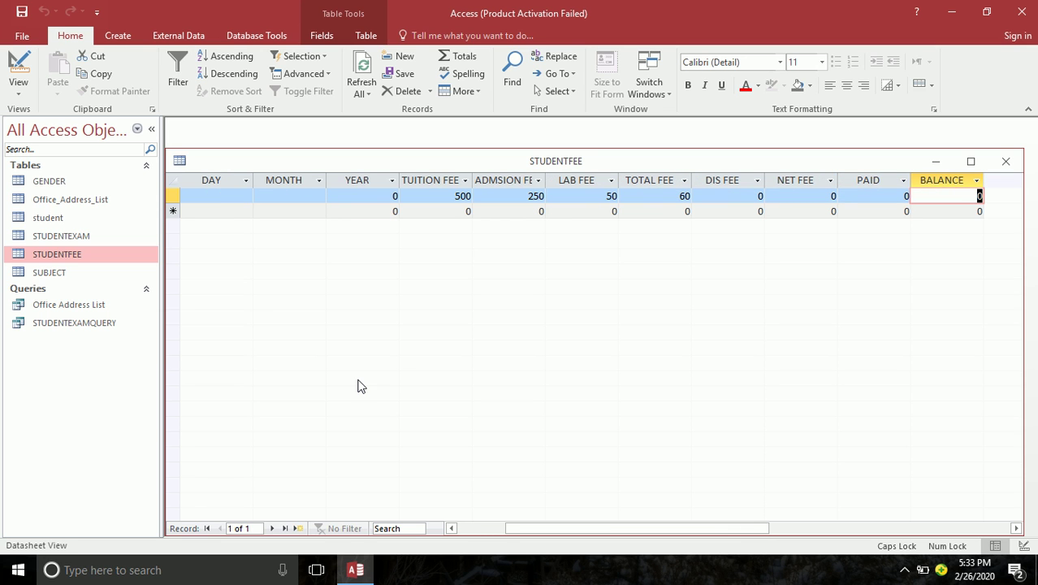
Close the STUDENTFEE table, create a new query in design view from STUDENTFEE, and add all of its fields to the grid.
click(1006, 165)
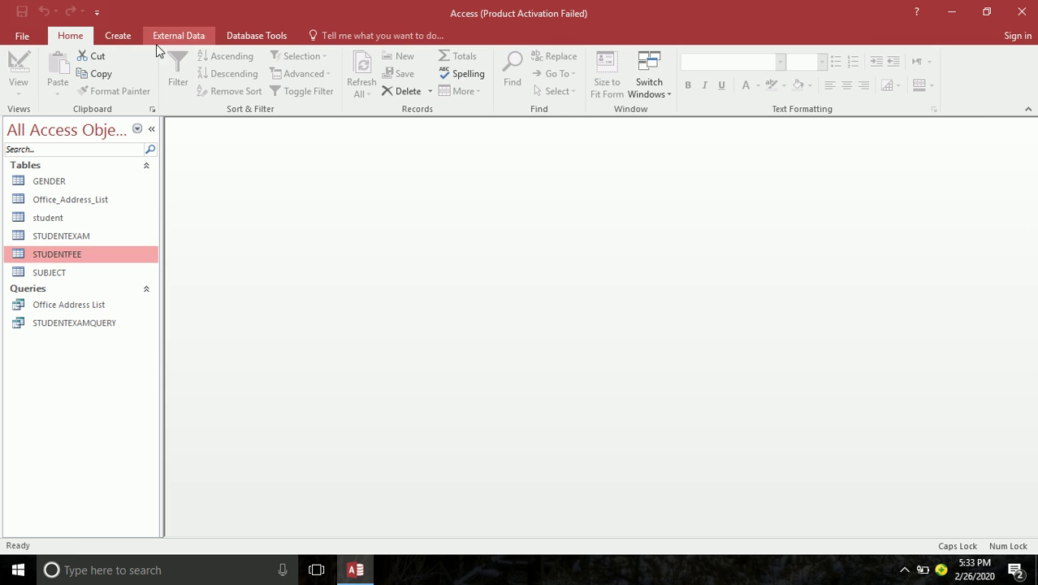
click(125, 38)
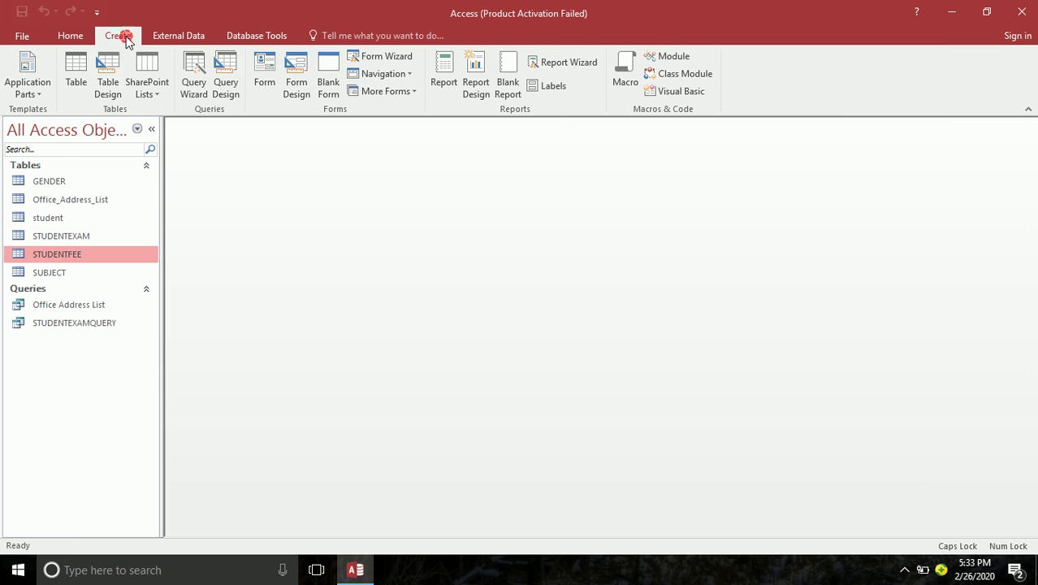
click(227, 78)
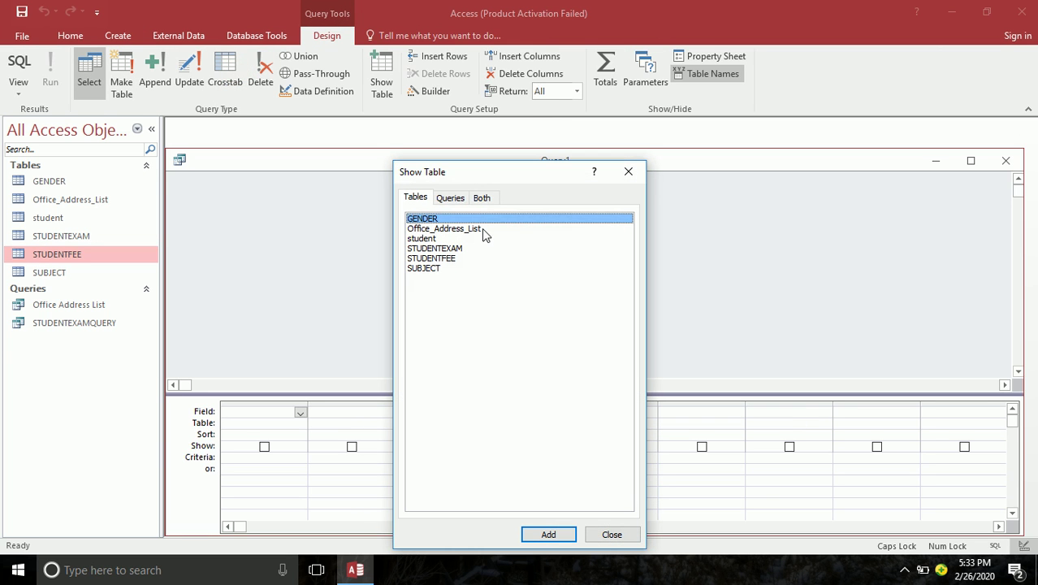
click(422, 258)
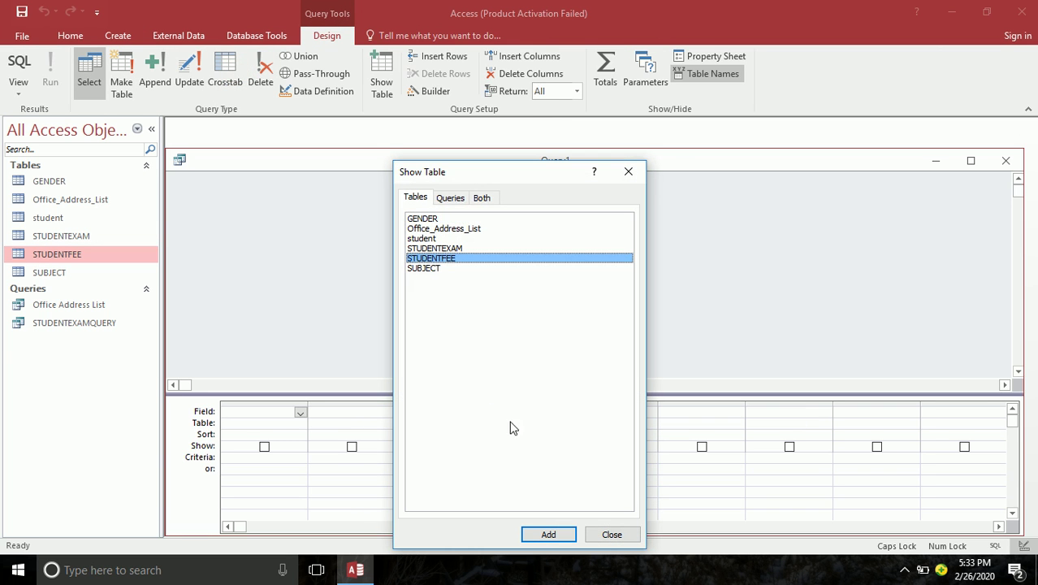
click(547, 534)
click(614, 536)
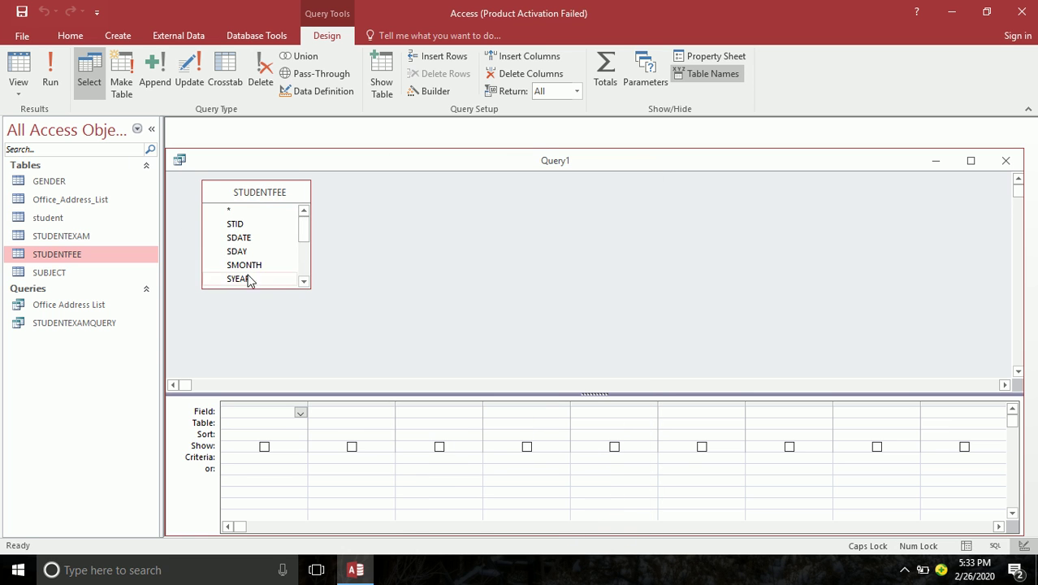
double_click(251, 195)
drag(253, 213, 248, 410)
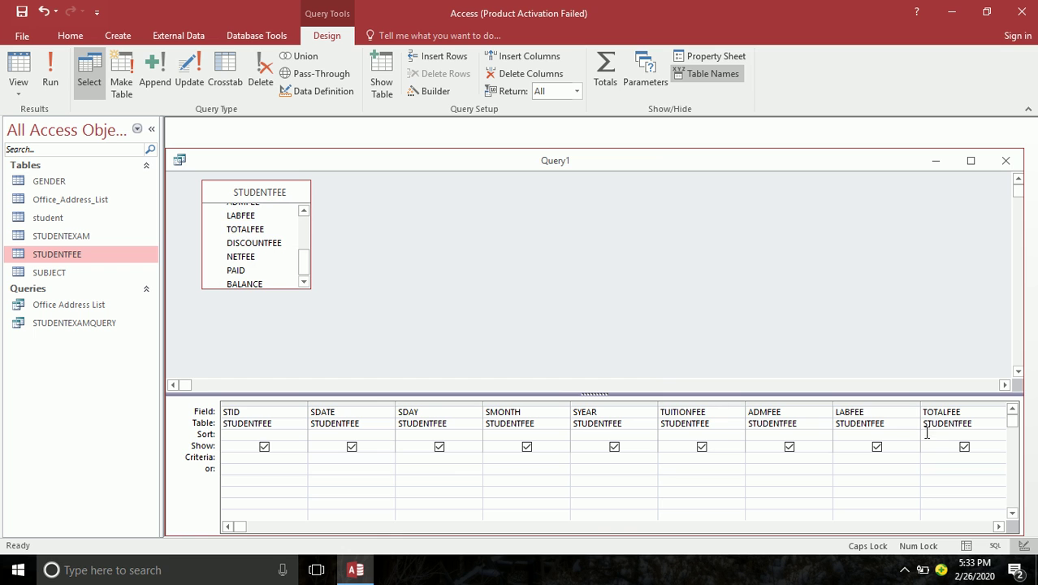
Examine the field columns in the query grid from STID through to the last fee fields.
click(998, 527)
click(999, 526)
click(999, 527)
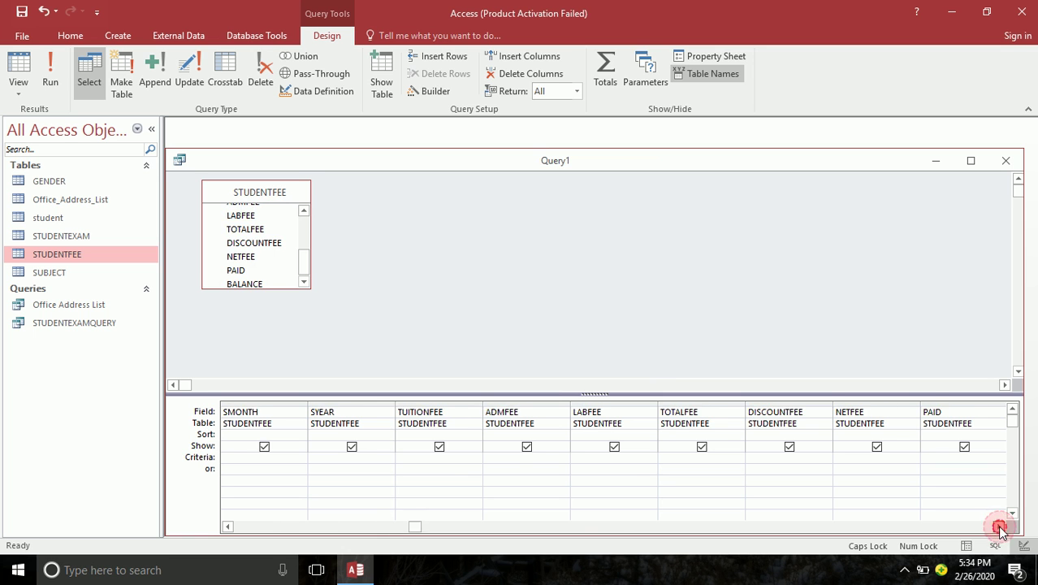
click(998, 526)
click(999, 527)
click(998, 526)
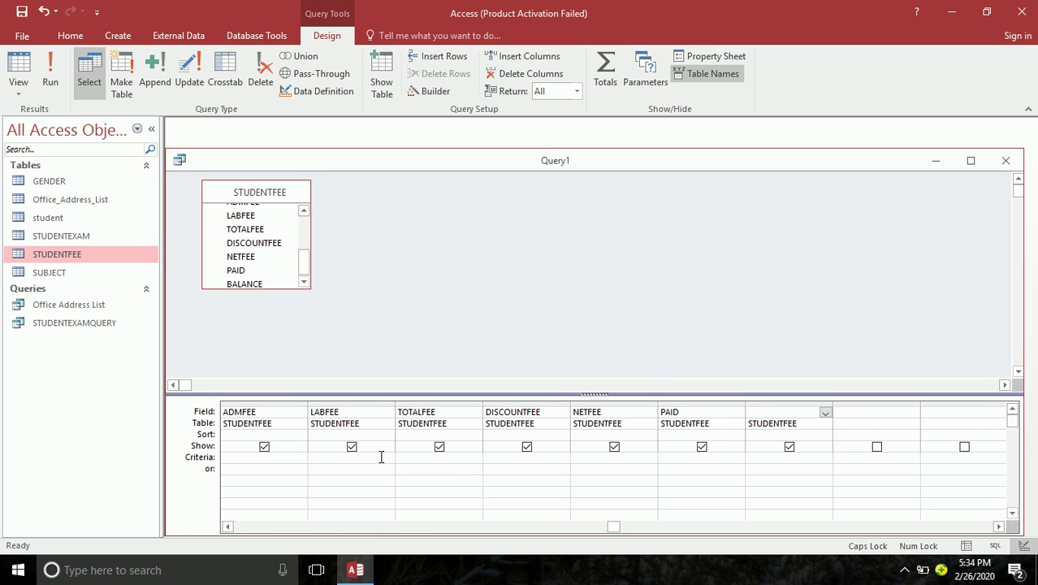
click(227, 526)
click(227, 527)
click(227, 526)
click(228, 526)
click(227, 526)
click(228, 526)
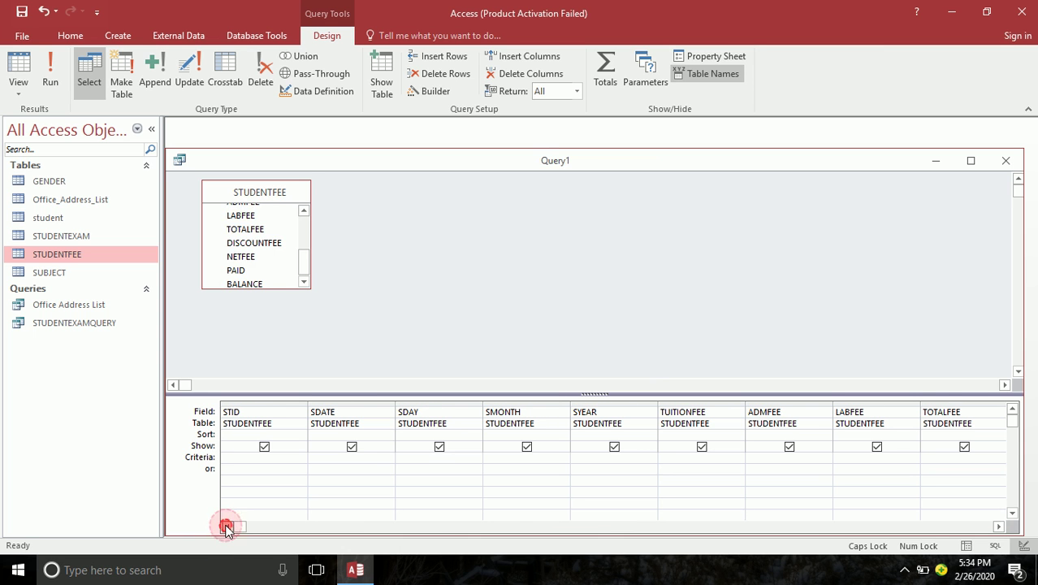
Turn the SDAY column into the expression =FORMAT([SDATE],"DDD") and widen the column to fit it.
click(433, 411)
text(:=FORM)
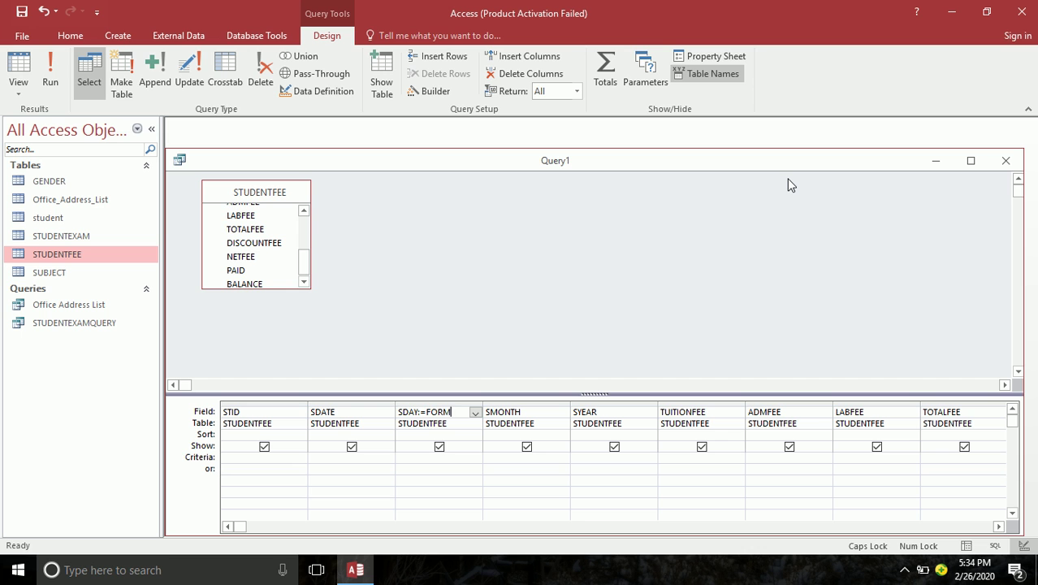
text(AT()
key(BackSpace)
text(()
text([SDATE)
text(],)
text(")
text(DDD)
text("))
key(Tab)
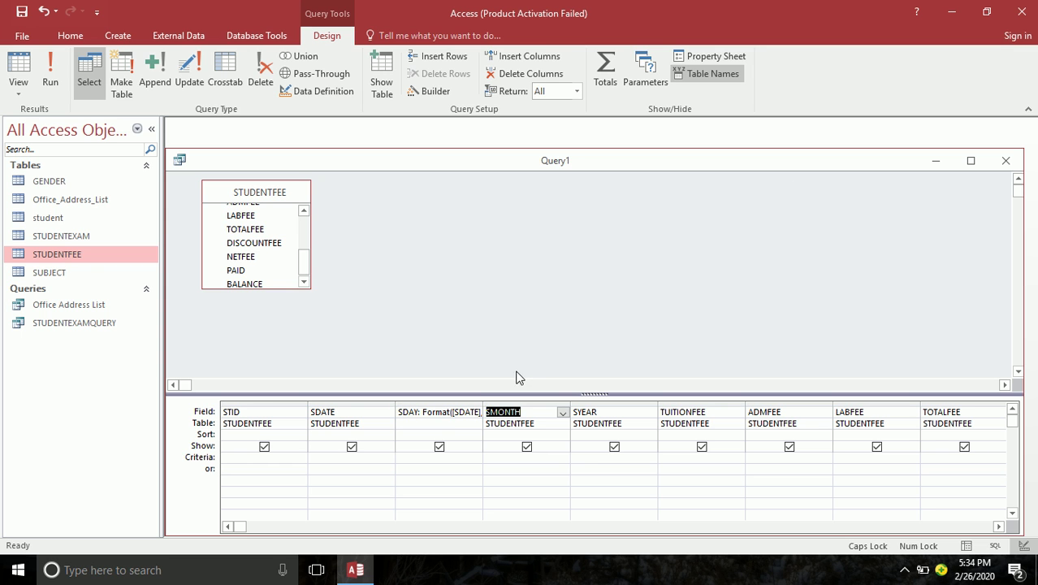
drag(482, 403, 482, 404)
double_click(483, 404)
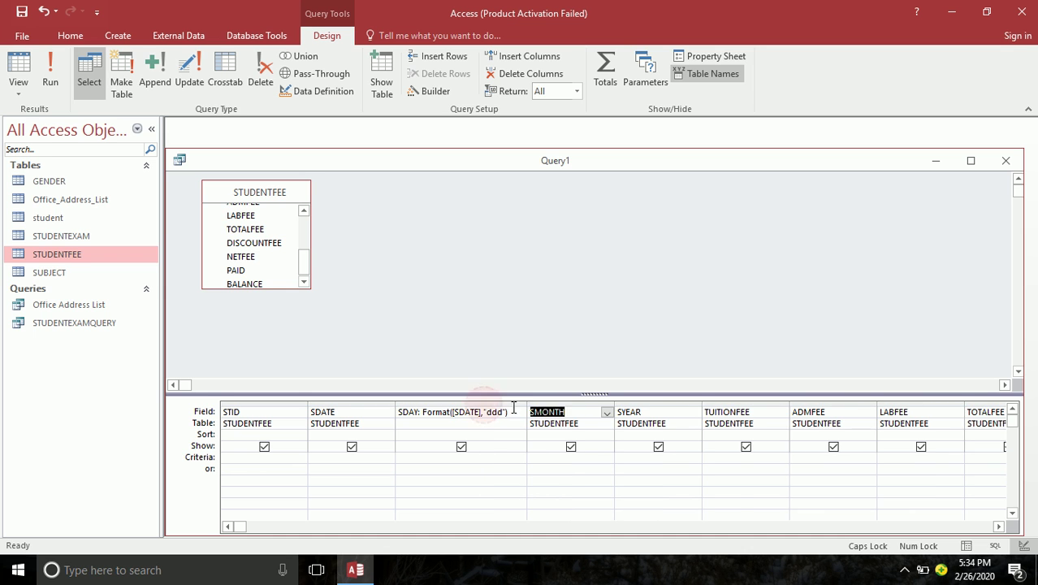
Turn the SMONTH column into the expression =FORMAT([SDATE],"MMM").
click(572, 412)
text(:)
text(=FORMAT)
text(([)
text(SDA)
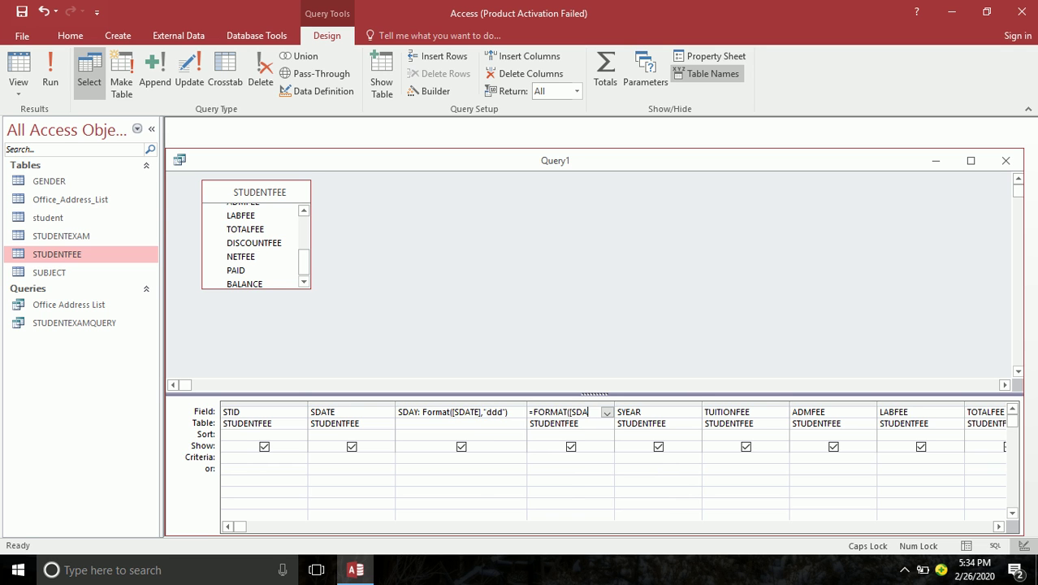
text(TE],"MMM"))
key(Tab)
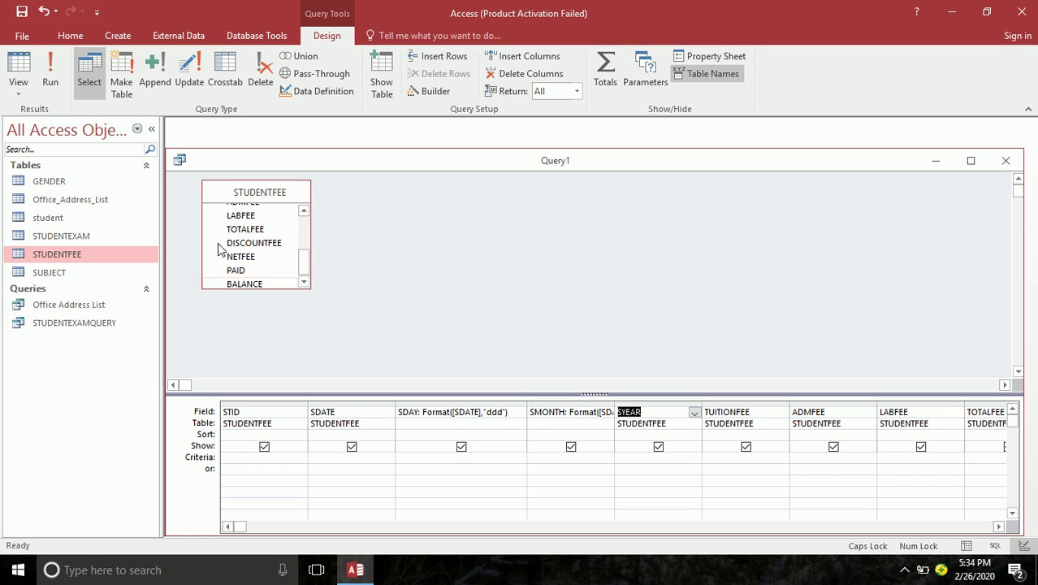
Turn the SYEAR column into the expression =FORMAT([SDATE],"YYYY").
key(F2)
text(:=FORMAT)
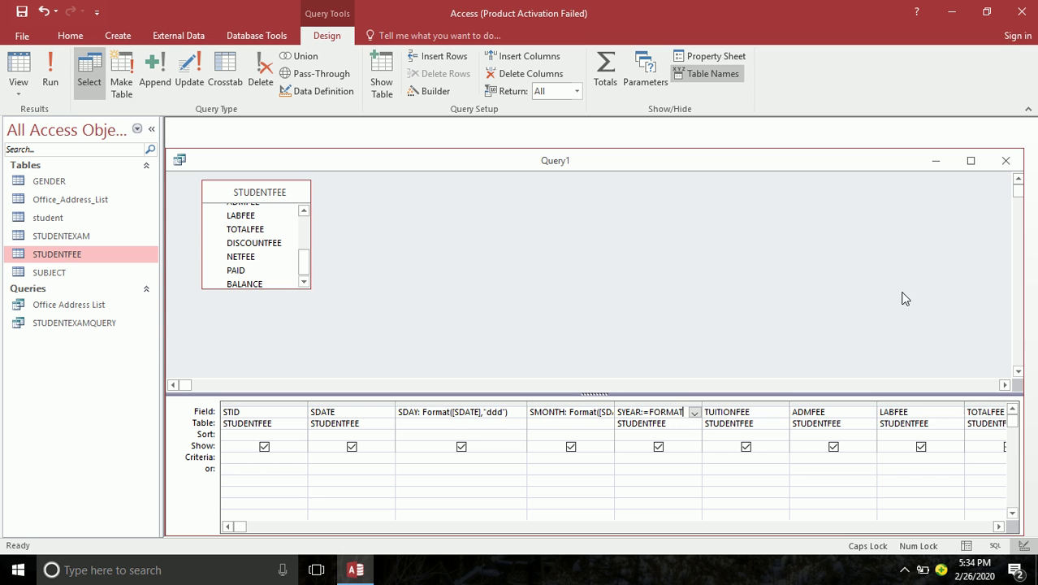
text(([SDATE],"YYYY"))
key(Tab)
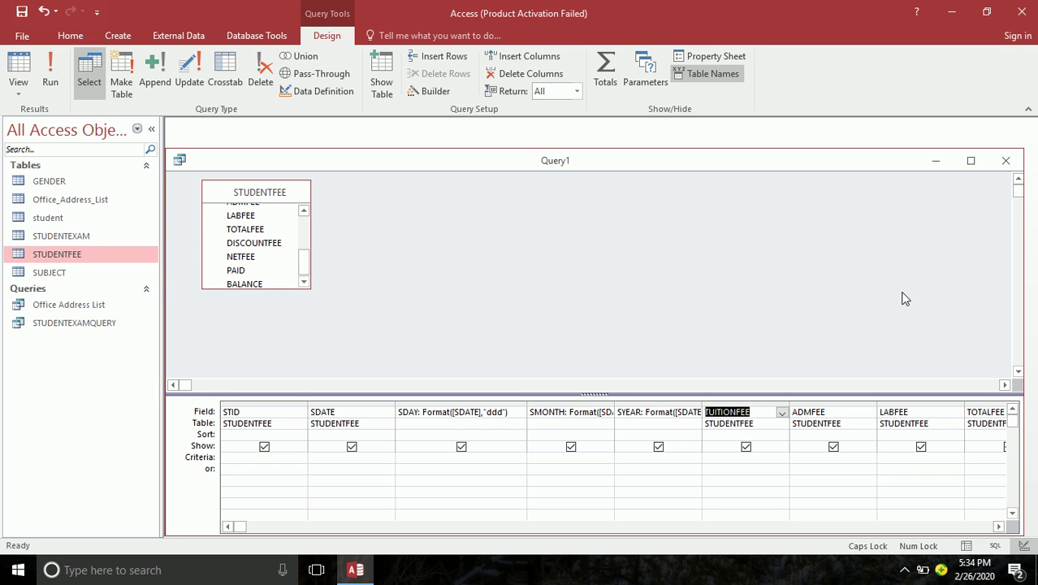
Calculate the TOTALFEE column as =[TUITIONFEE]+[ADMFEE]+[LABFEE].
click(764, 409)
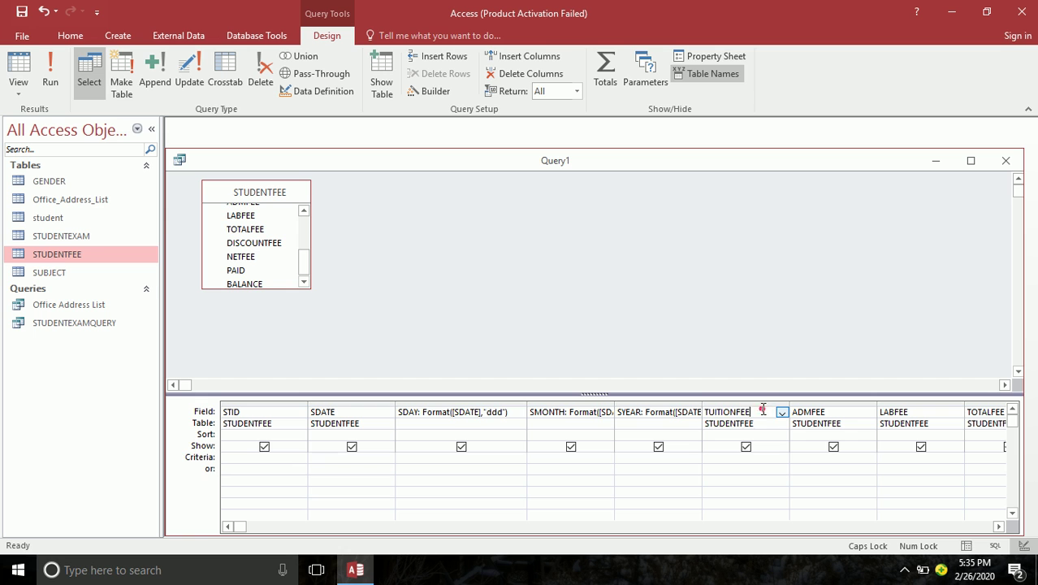
key(Tab)
key(Tab)
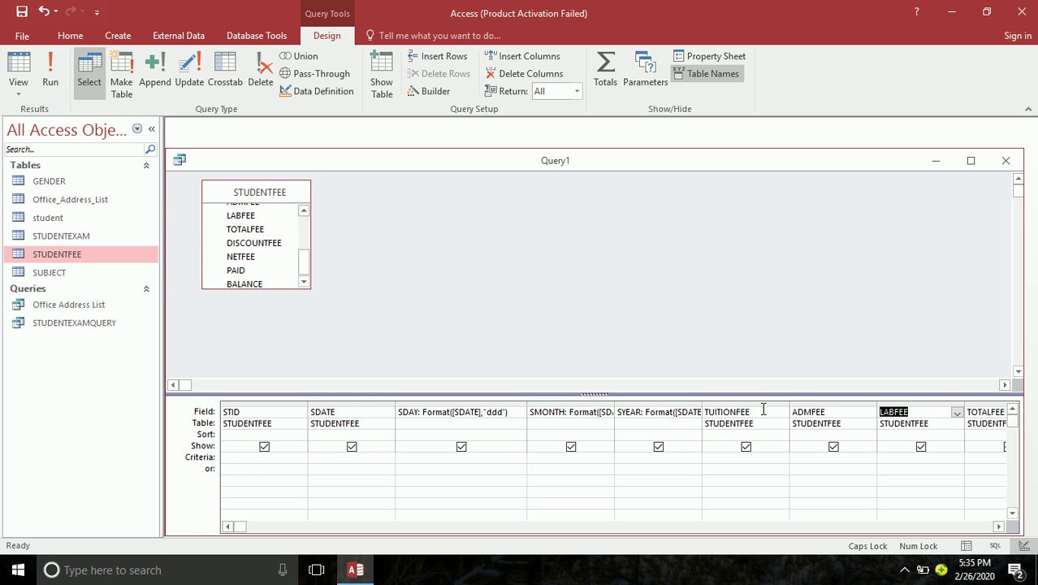
key(Tab)
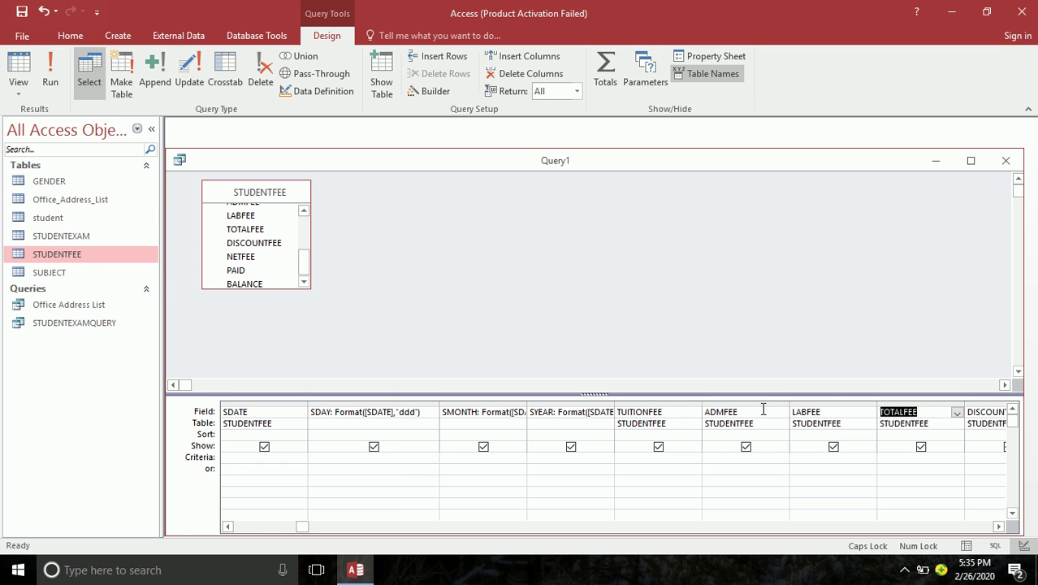
click(930, 409)
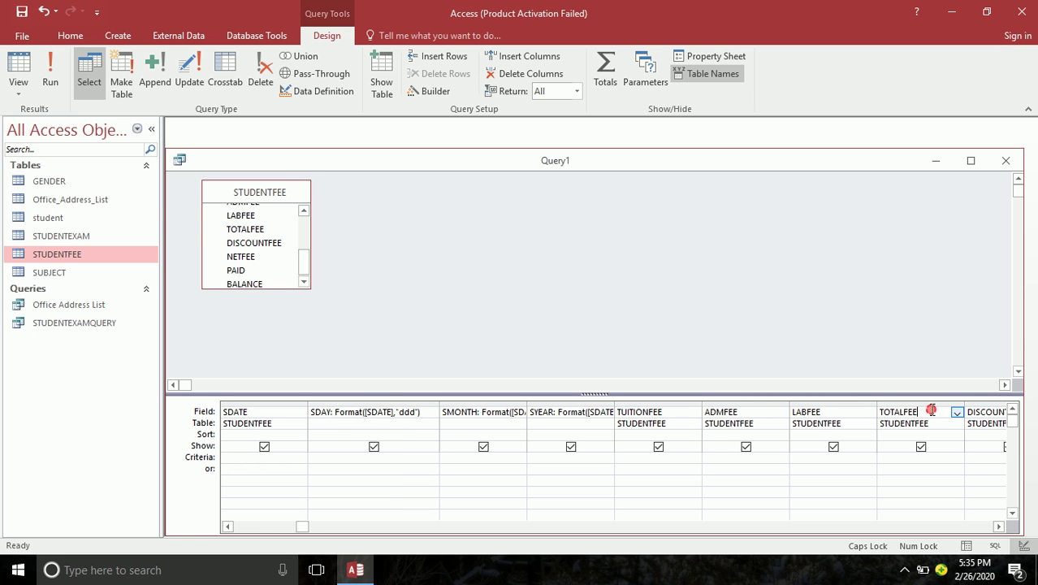
text(:=)
text([)
text(TUI)
text(TIONFEE)
text(]+[)
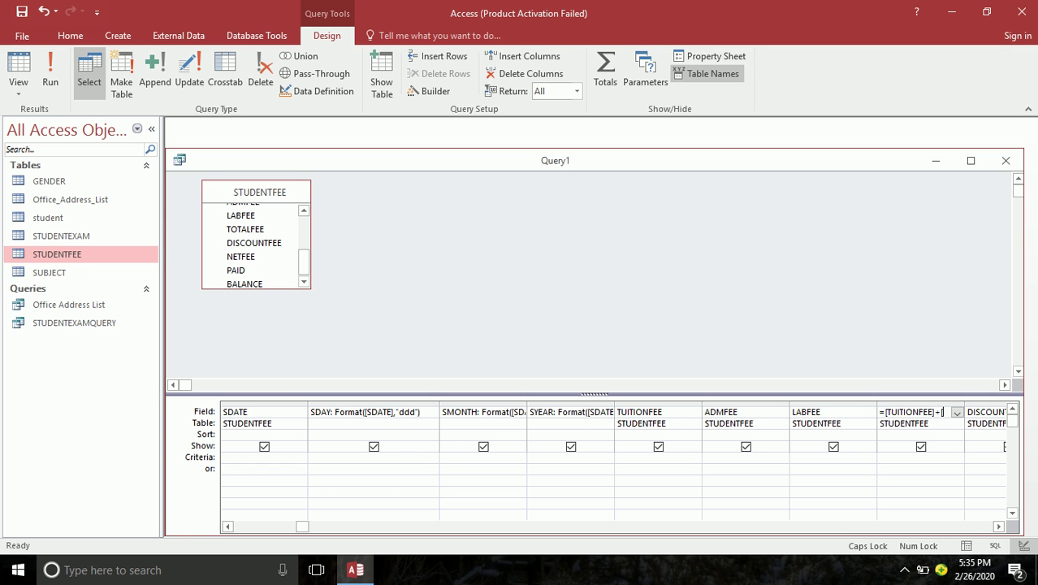
text(ADMFEE)
text(]+[)
text(LABFEE)
text(])
key(Tab)
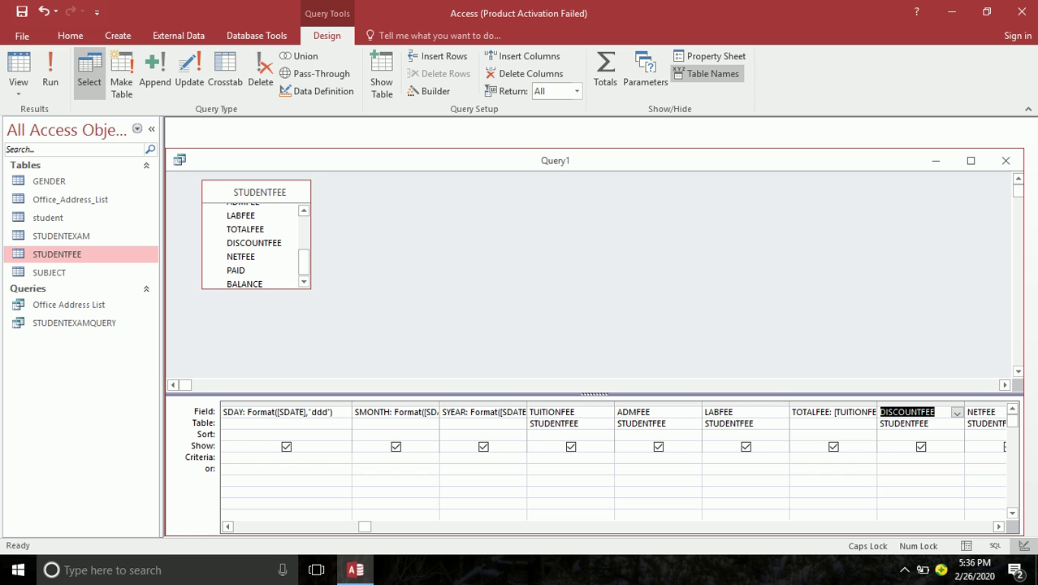
Run the query and check the calculated day, month, year and total fee of the existing record.
click(51, 82)
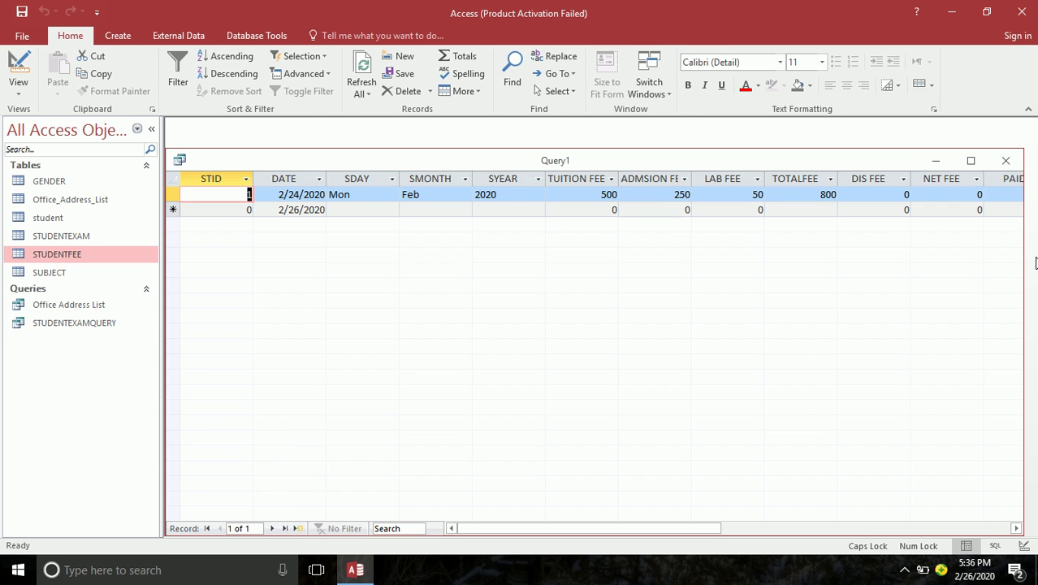
key(Tab)
key(Tab)
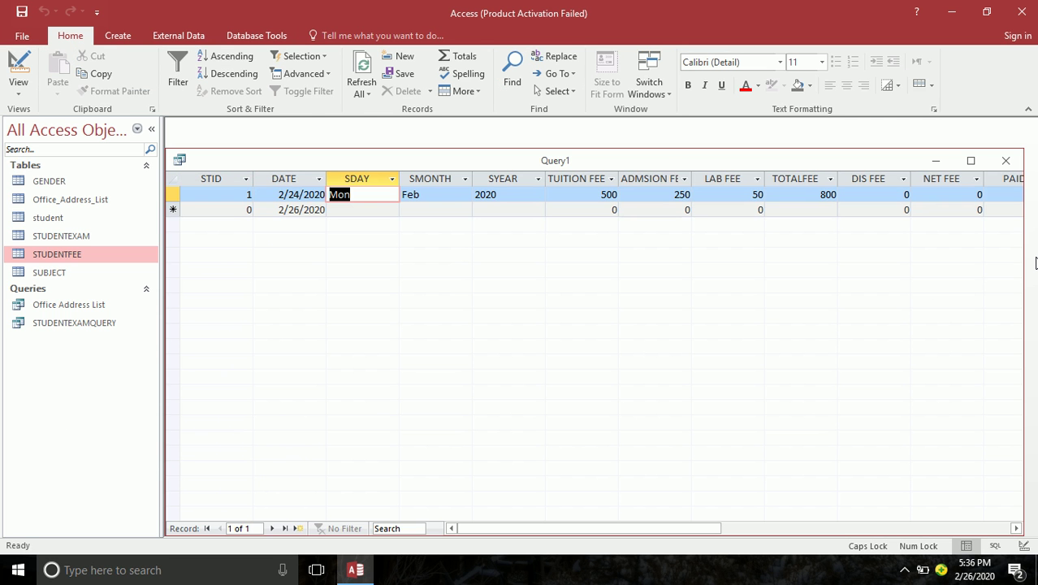
Start a second record with STID 1, keeping the date 2/26/2020, and check its calculated day, month and year.
click(311, 209)
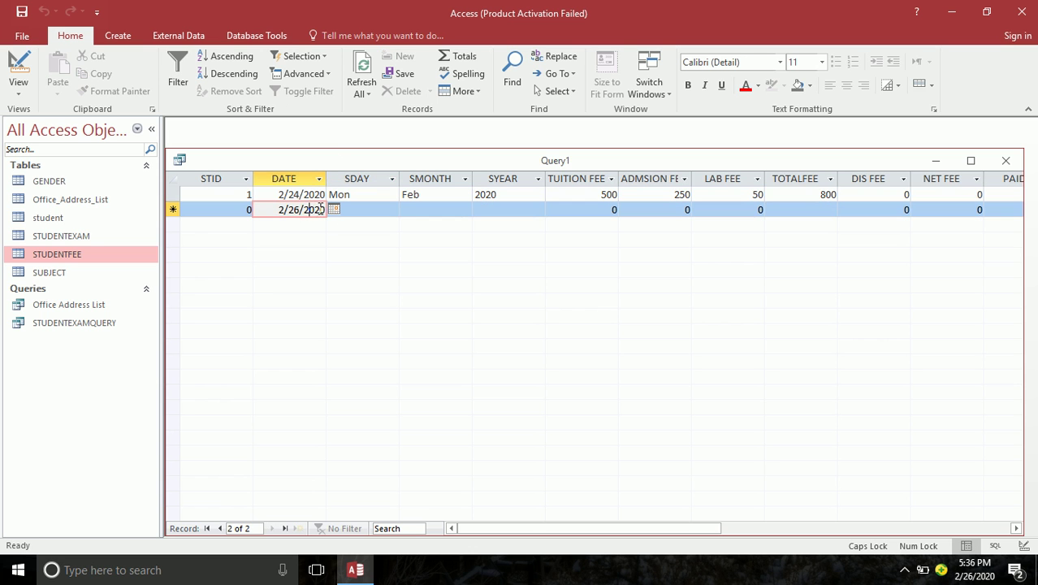
click(334, 210)
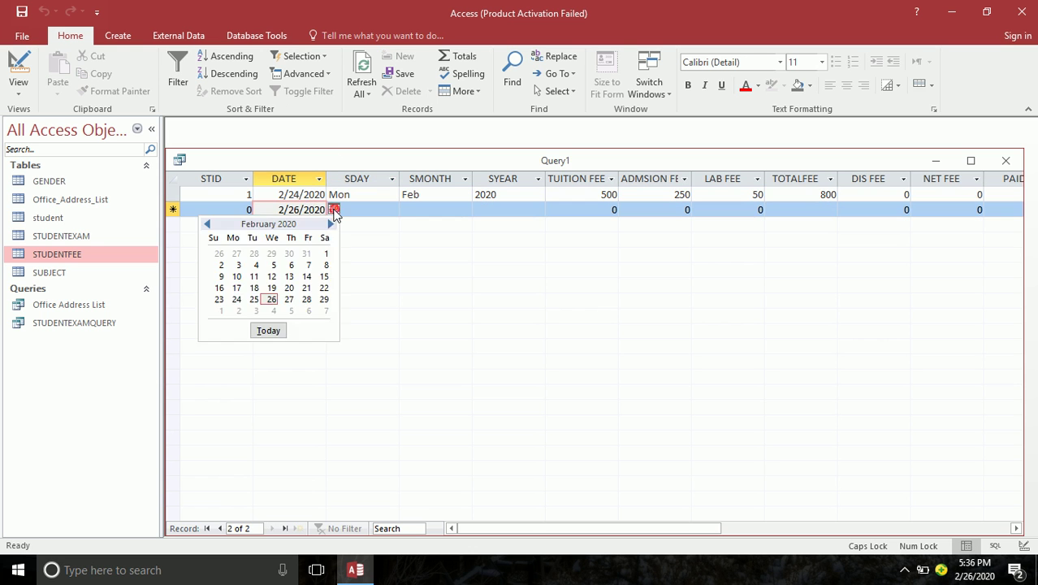
click(246, 209)
text(1)
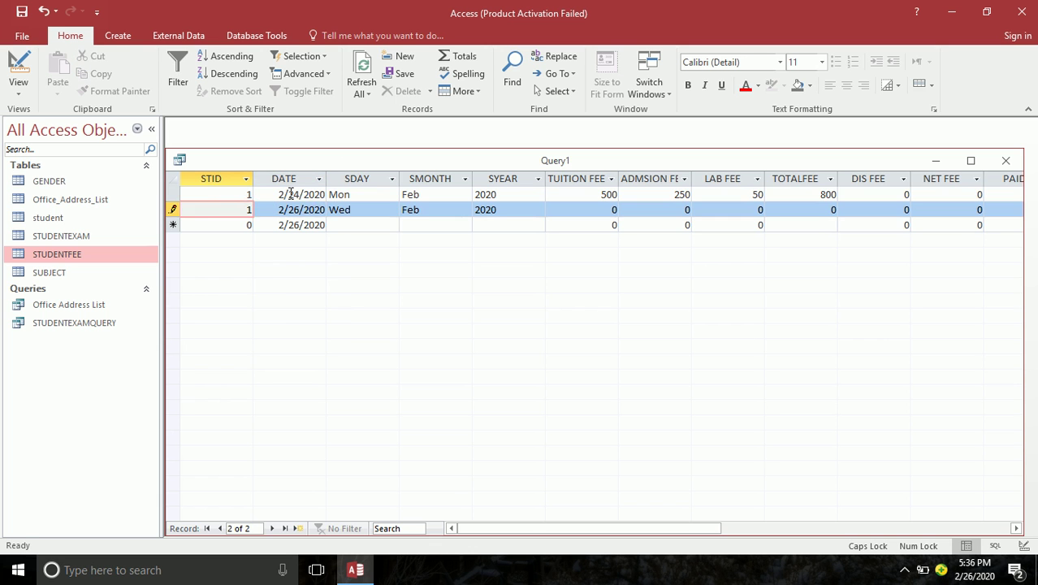
key(Tab)
key(Tab)
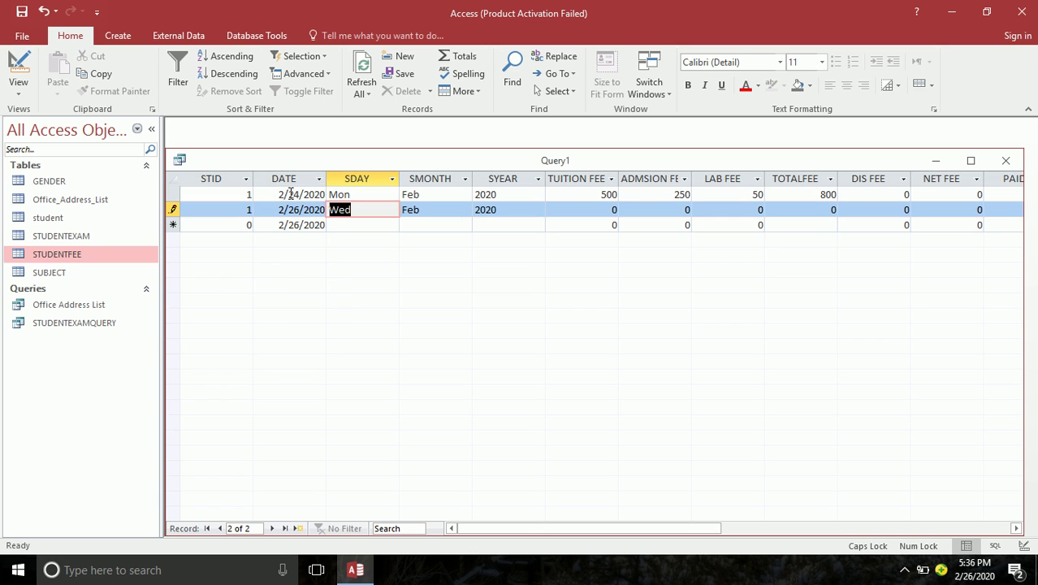
key(Tab)
key(Tab)
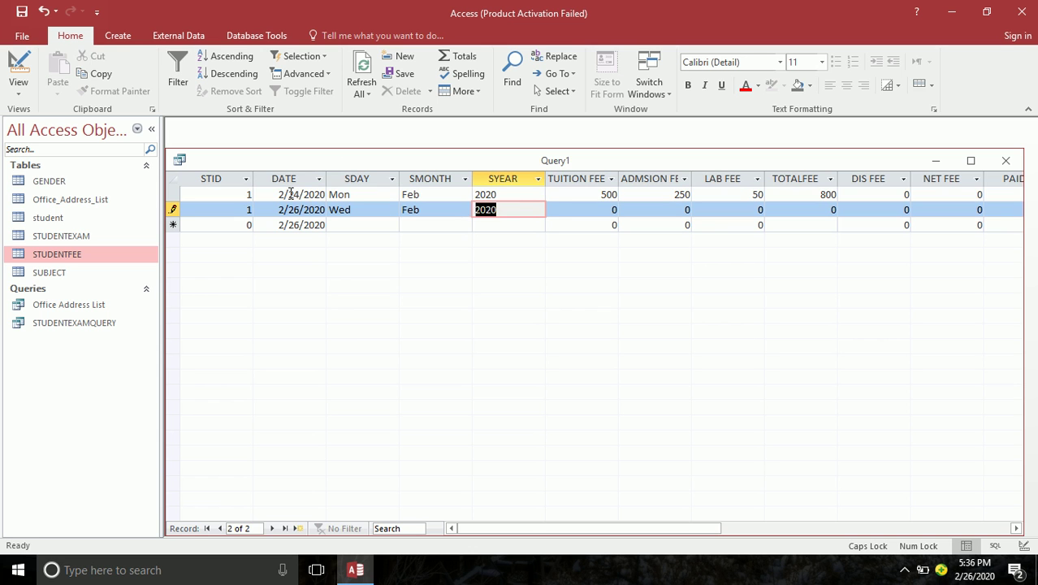
Enter a tuition fee of 250, an admission fee of 200 and a lab fee of 50 in the second record.
key(Tab)
text(250)
key(Tab)
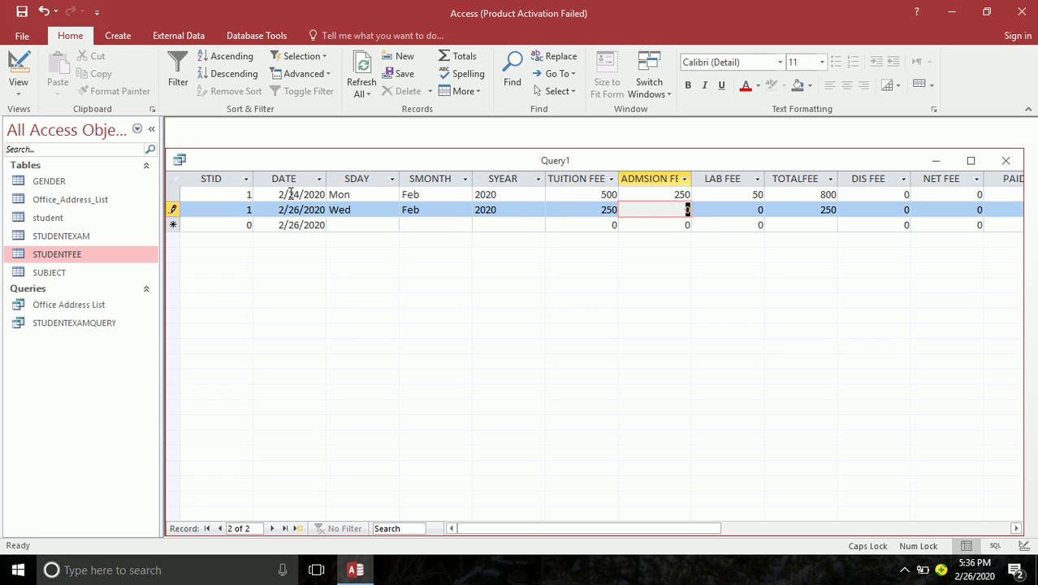
text(200)
key(Tab)
text(50)
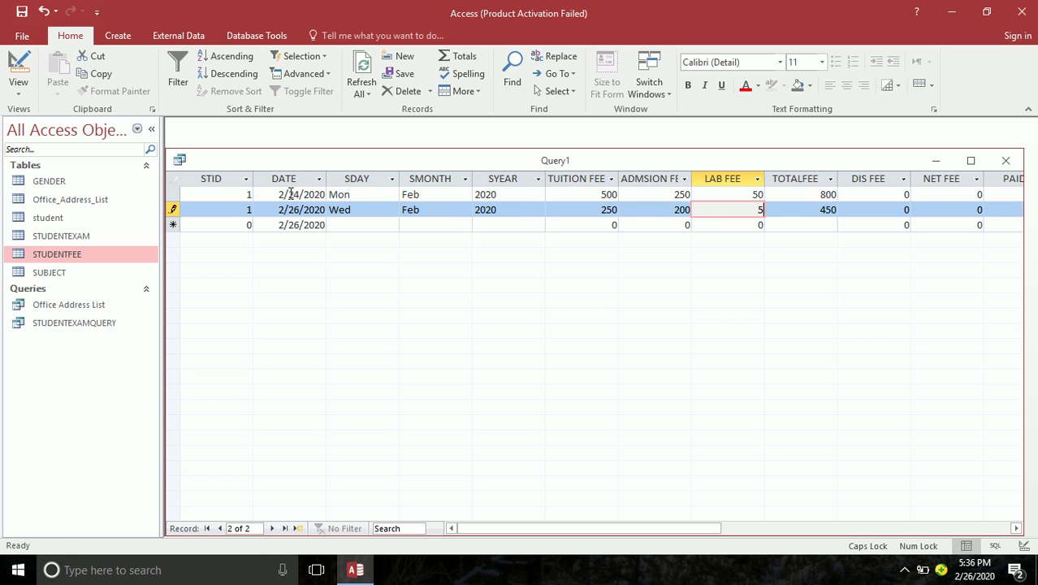
key(Tab)
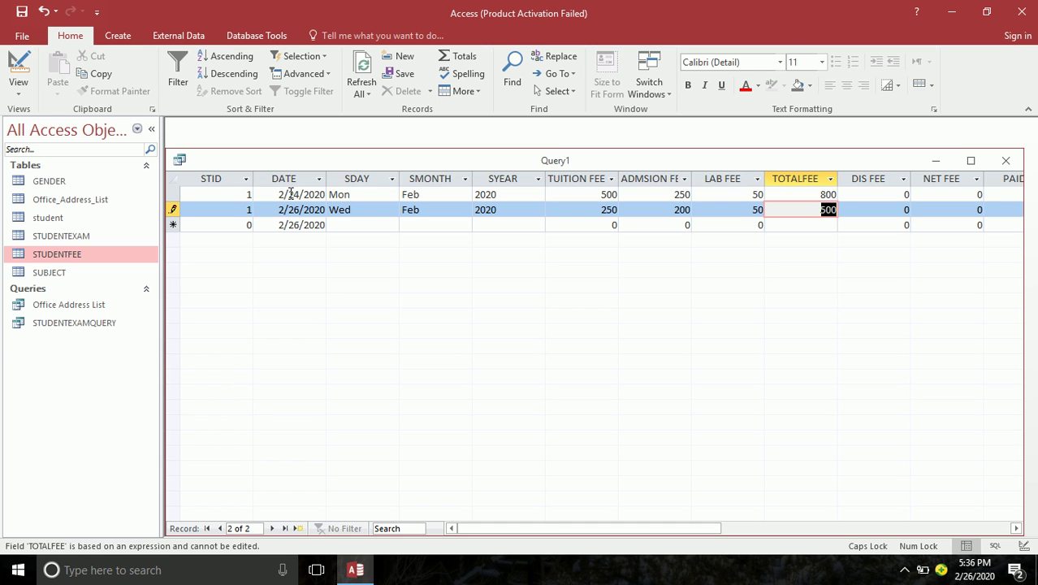
key(Tab)
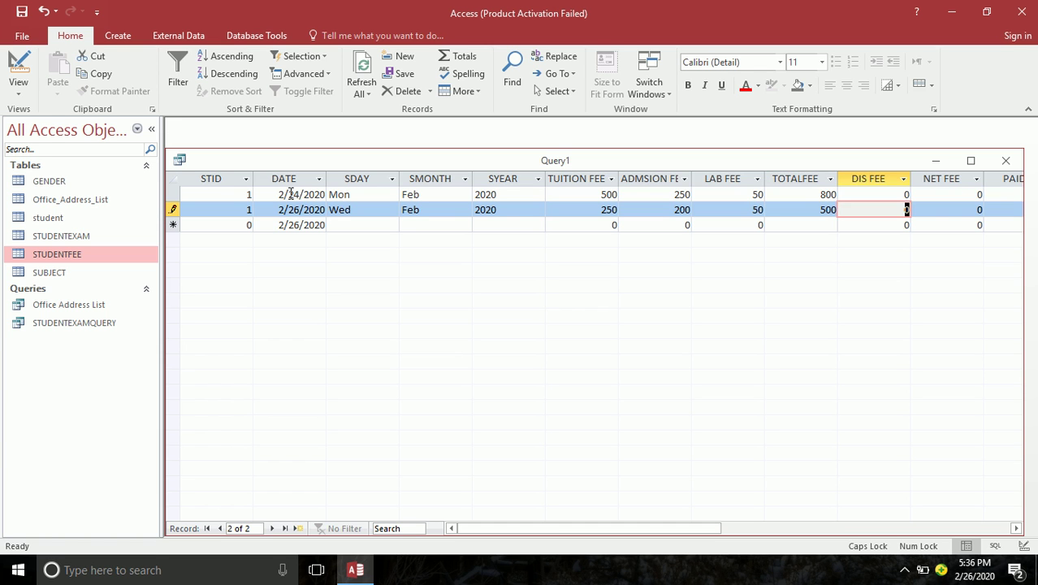
Return the fee query to Design view and maximize its window.
click(19, 71)
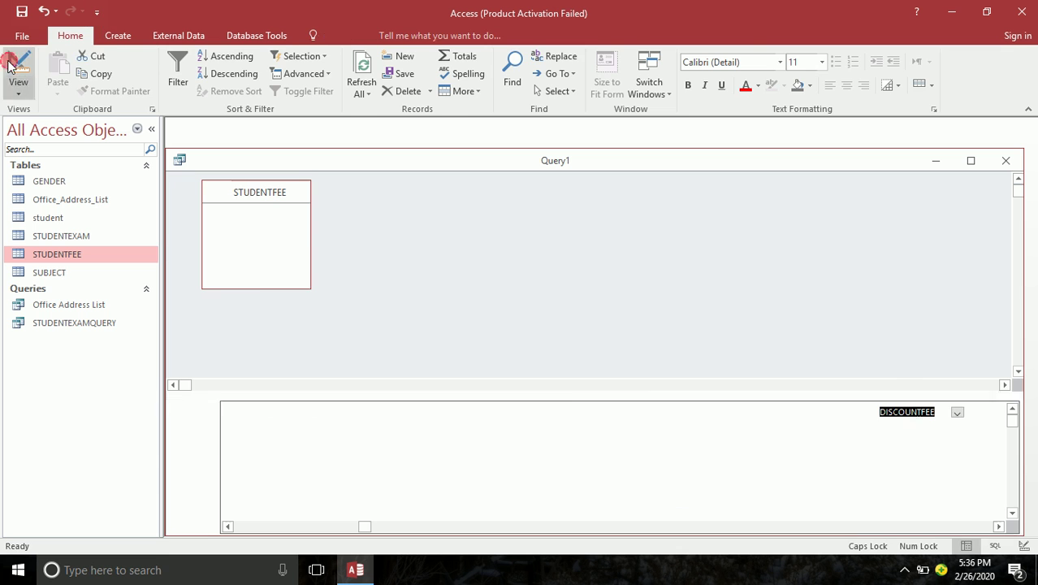
click(1000, 527)
click(974, 162)
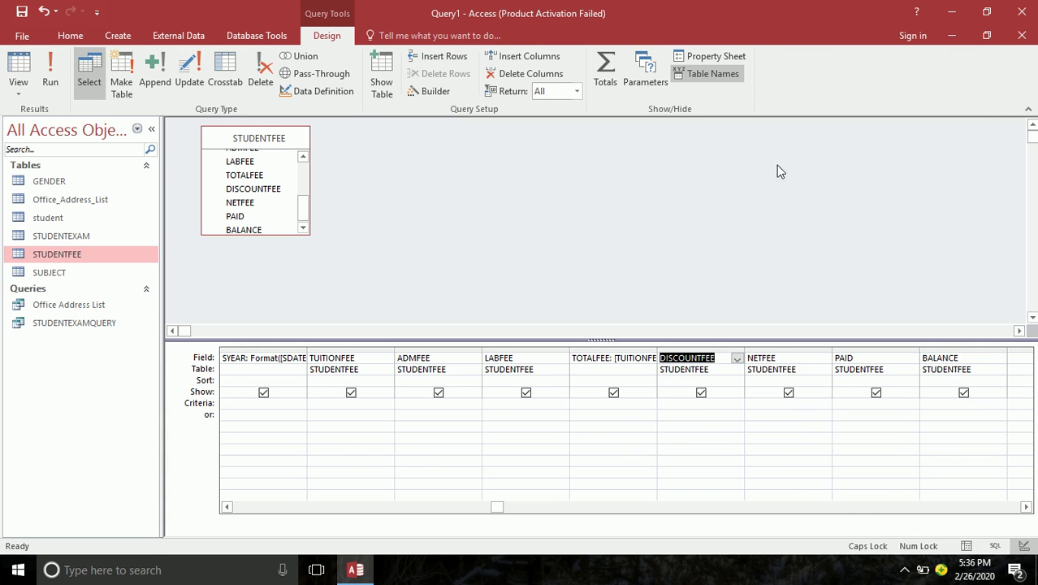
Turn the query's NETFEE column into a calculated field with the expression [TOTALFEE]-[DISCOUNTFEE].
click(716, 359)
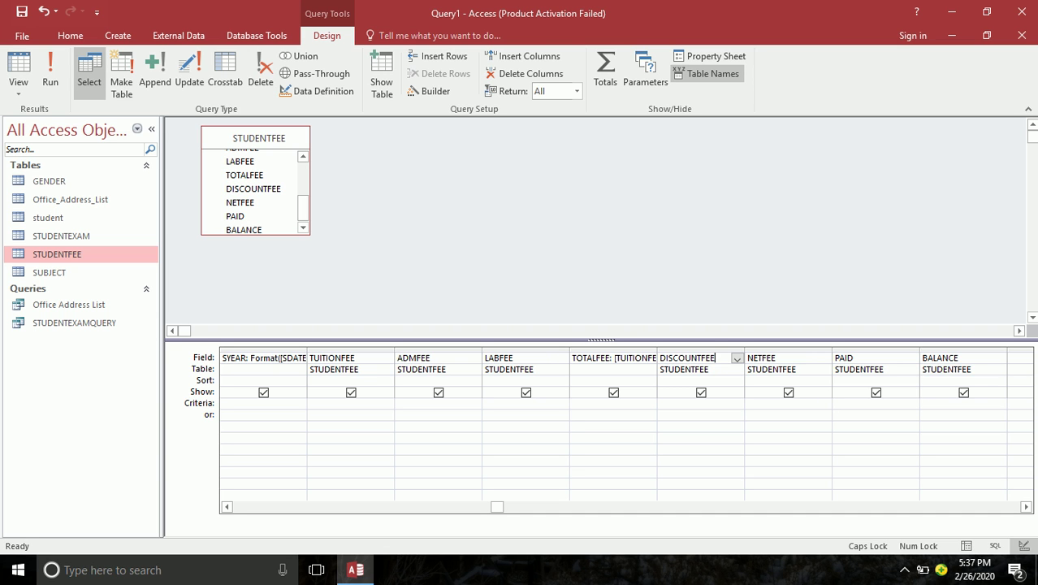
click(807, 357)
text(:=FORMAT)
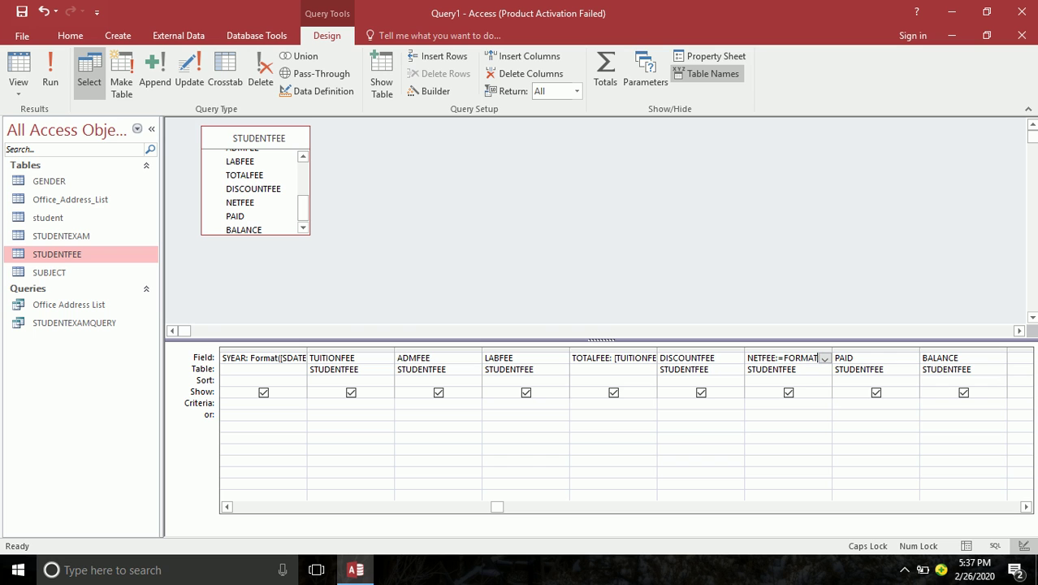
text(()
key(BackSpace)
key(BackSpace)
key(BackSpace)
key(BackSpace)
key(BackSpace)
key(BackSpace)
key(BackSpace)
text([TOTALFEE]-[DISCOUNTFEE])
key(Tab)
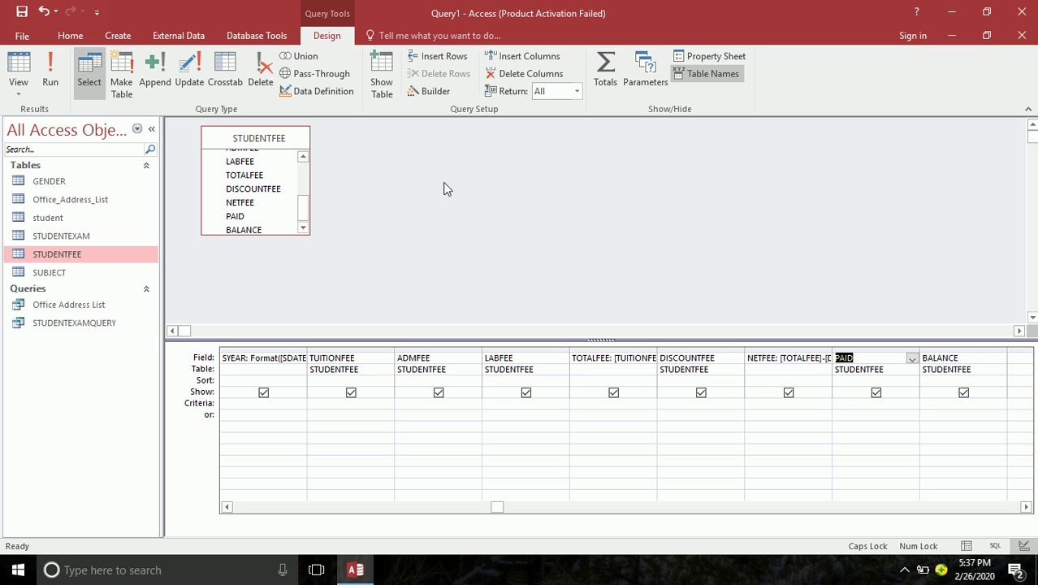
Save the query as STFEEQUERY.
click(21, 13)
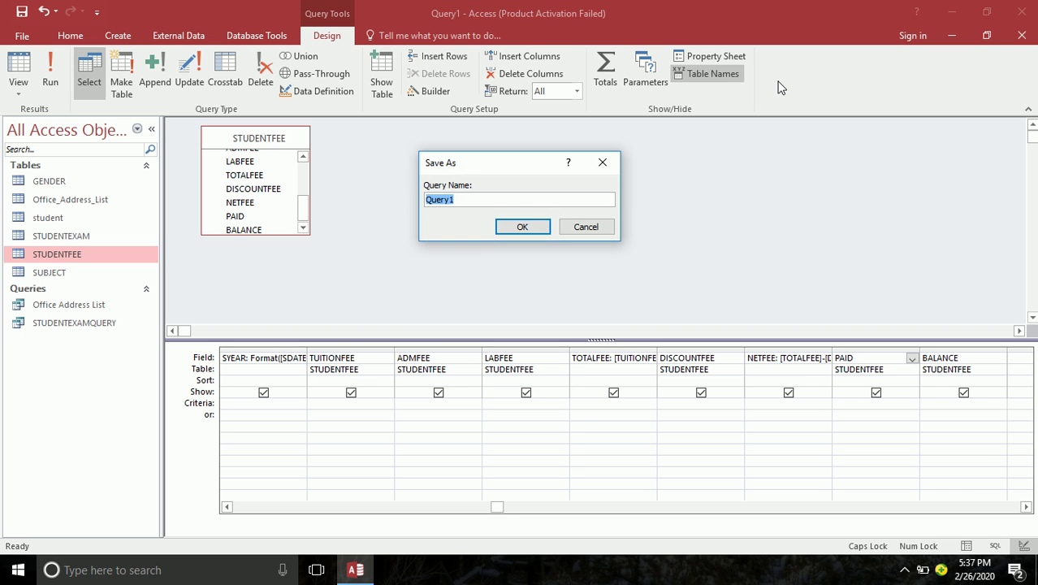
text(STFEEQUERY)
key(Return)
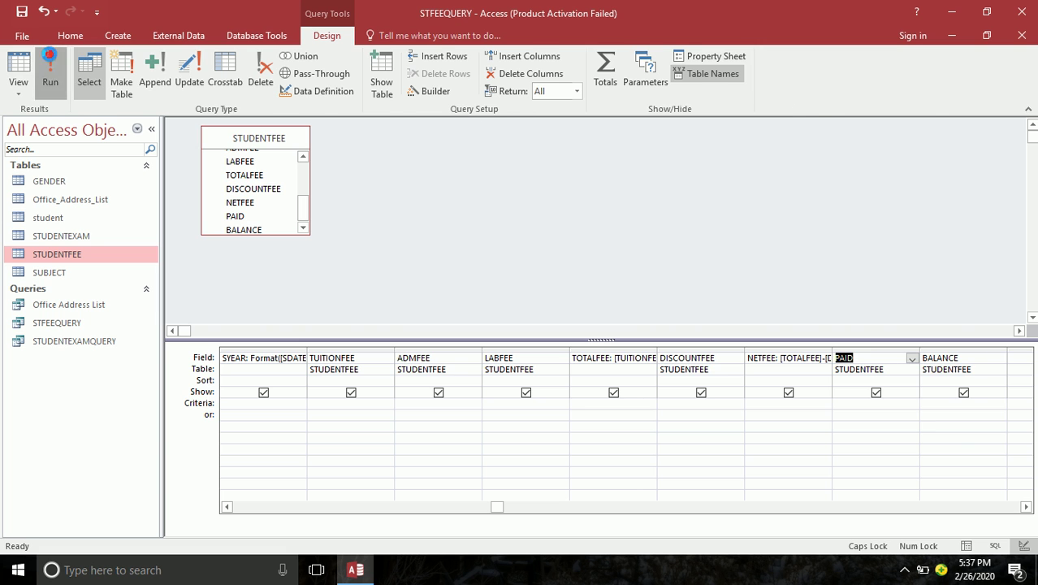
Run the query and enter a discount fee of 50 in the first record.
click(50, 73)
key(Tab)
key(Tab)
key(Tab)
key(Tab)
key(Tab)
key(Tab)
key(Tab)
key(Tab)
key(Tab)
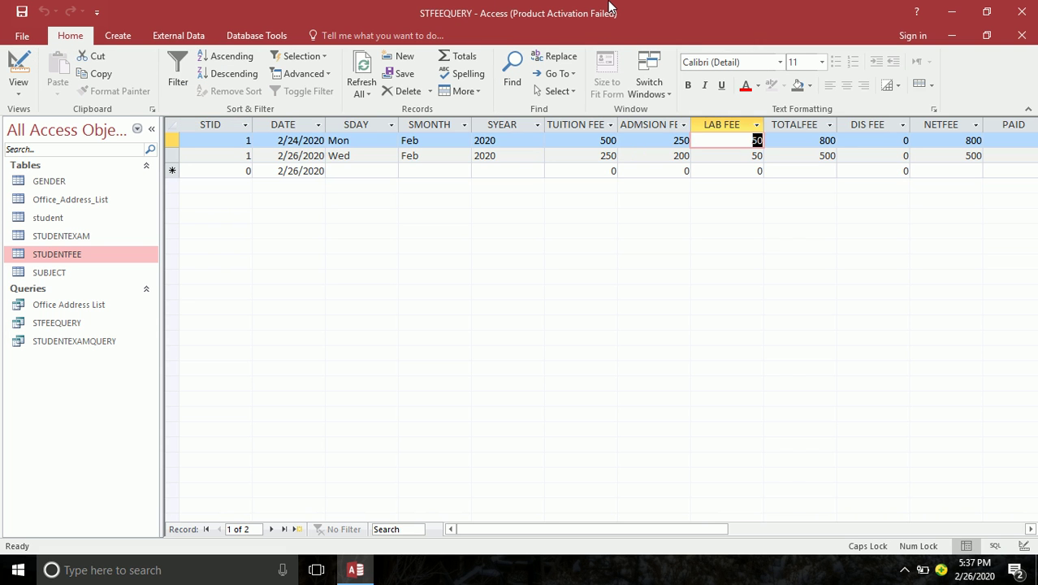
text(50)
key(Tab)
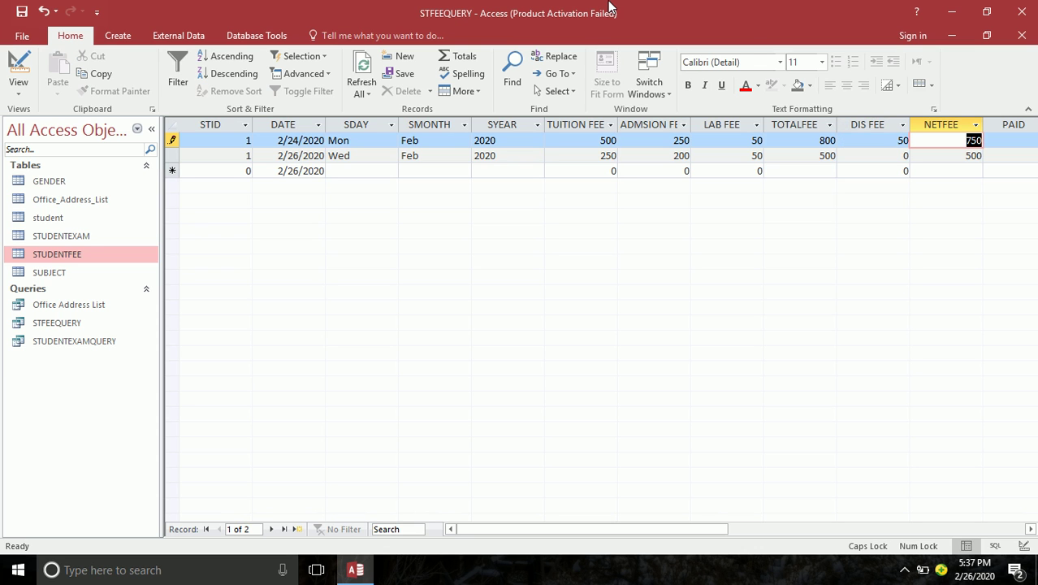
Enter a discount fee of 75 in the second record and close the query.
key(Tab)
key(Tab)
key(Tab)
key(Tab)
key(Tab)
key(Tab)
key(Tab)
key(Tab)
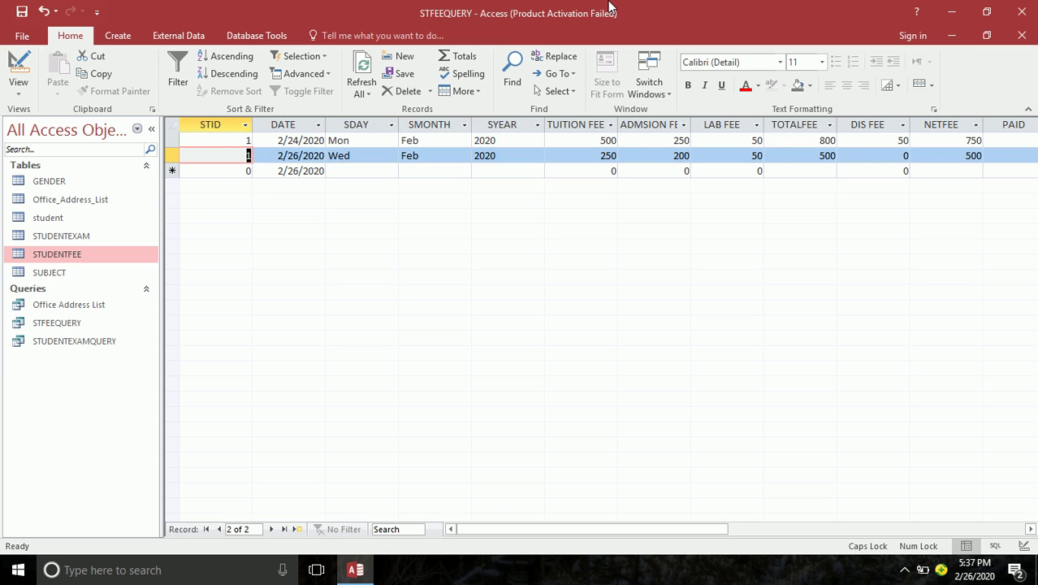
key(Tab)
key(Tab)
key(Tab)
text(75)
key(Tab)
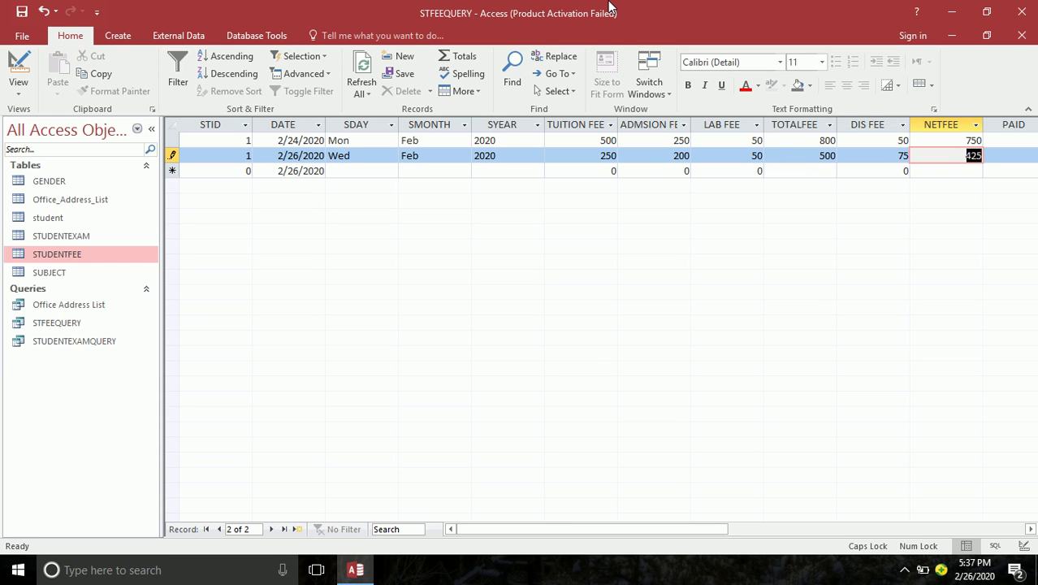
key(Tab)
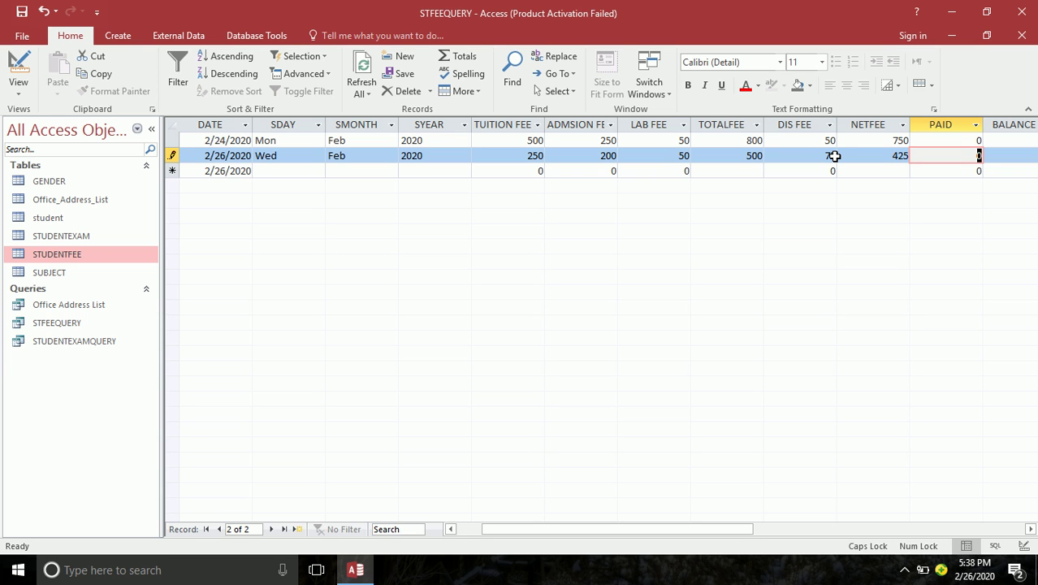
click(1022, 36)
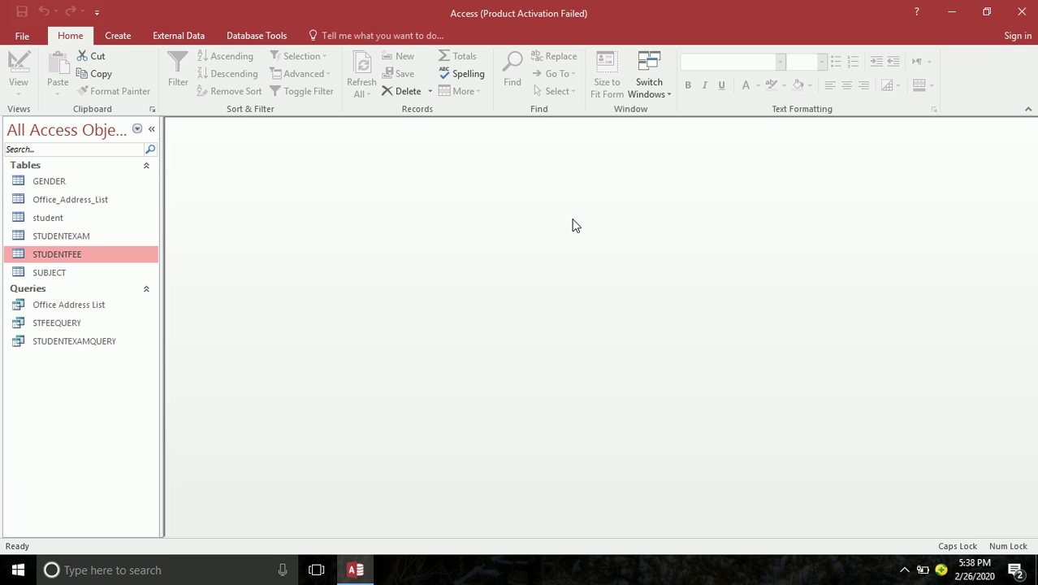
Open the STUDENTFEE table in Design view and insert an empty row above DISCOUNTFEE.
right_click(63, 257)
click(97, 285)
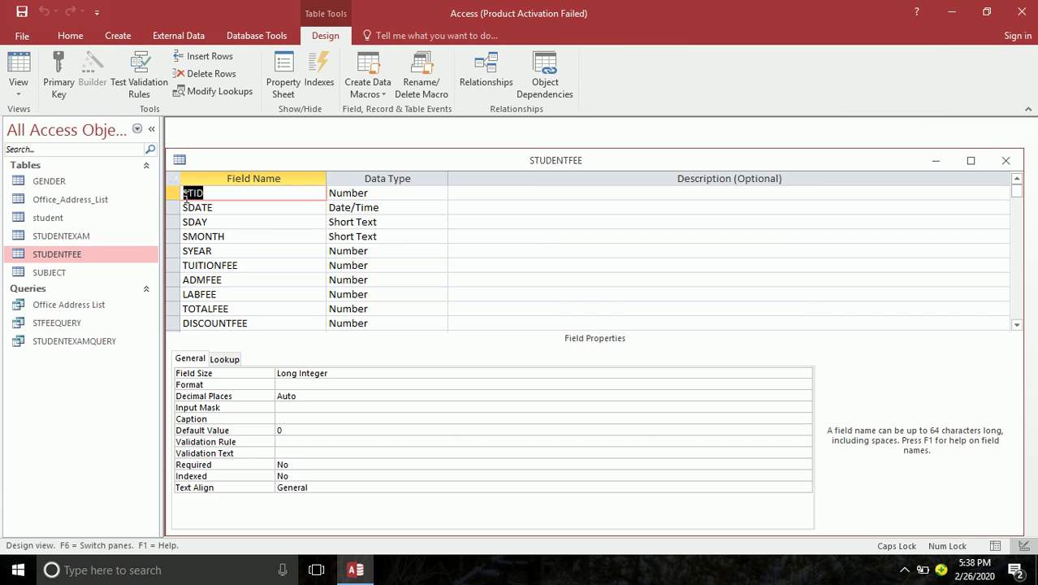
click(231, 289)
key(Down)
key(Down)
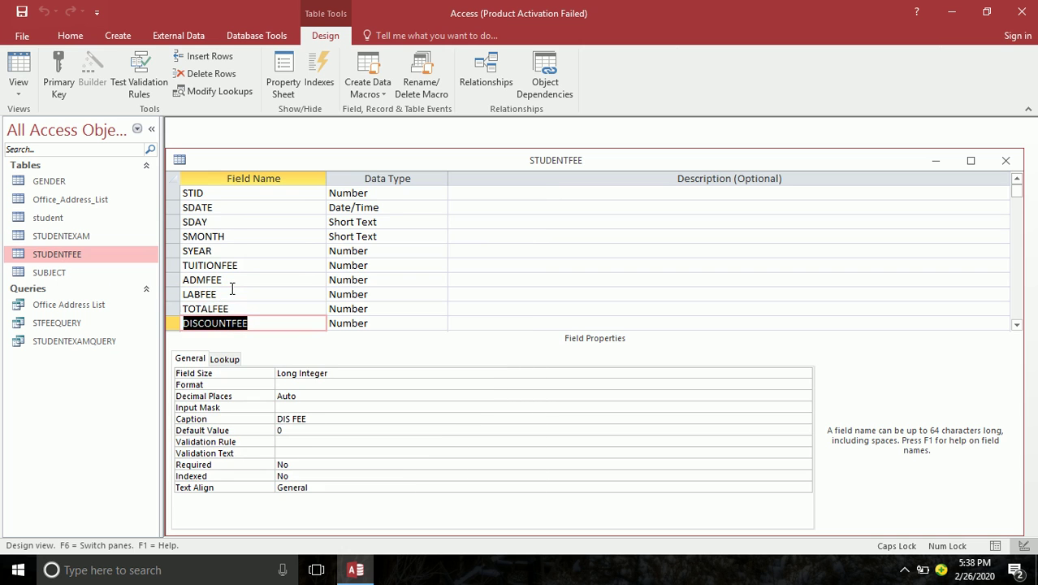
key(Down)
click(254, 307)
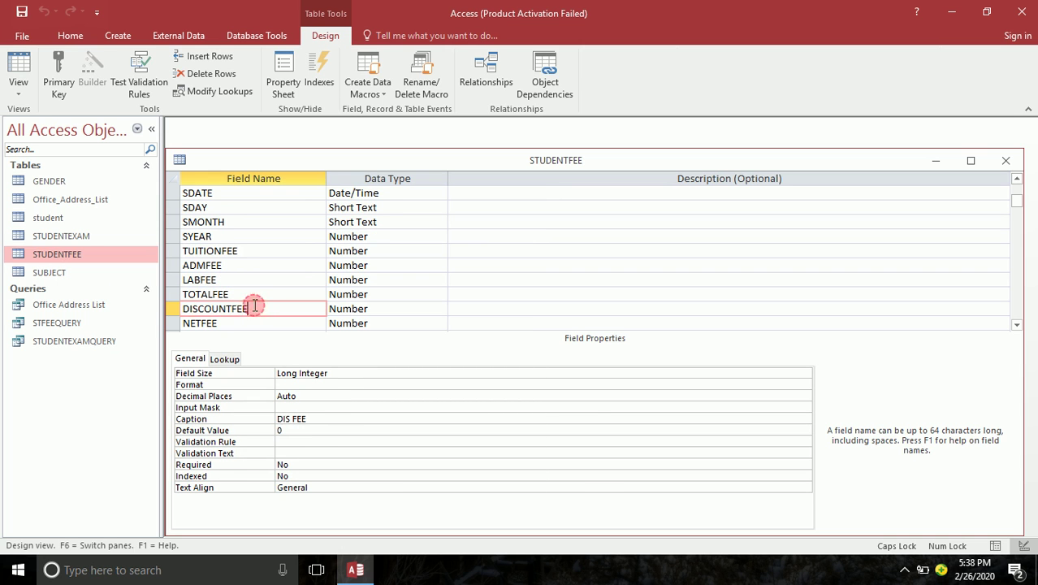
right_click(256, 306)
click(310, 390)
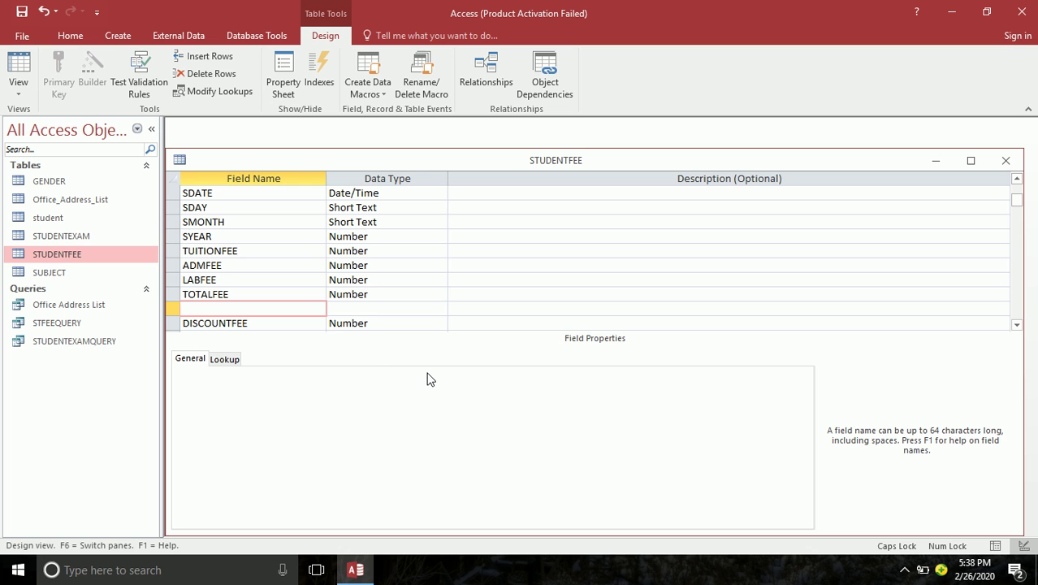
Define a field named DISPER with the Number data type in the empty row.
text(DISPER)
key(Tab)
text(N)
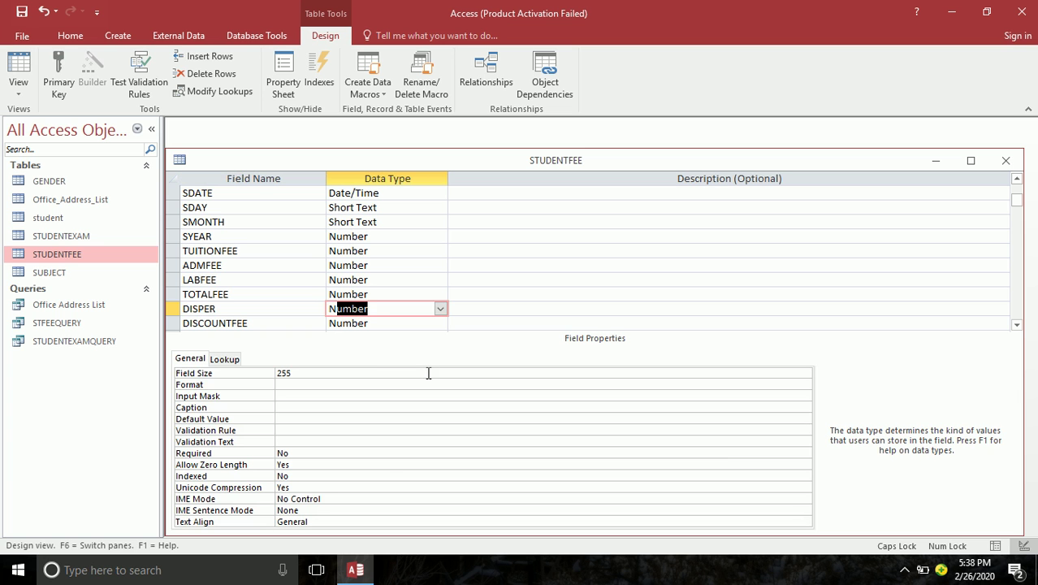
key(Tab)
key(Tab)
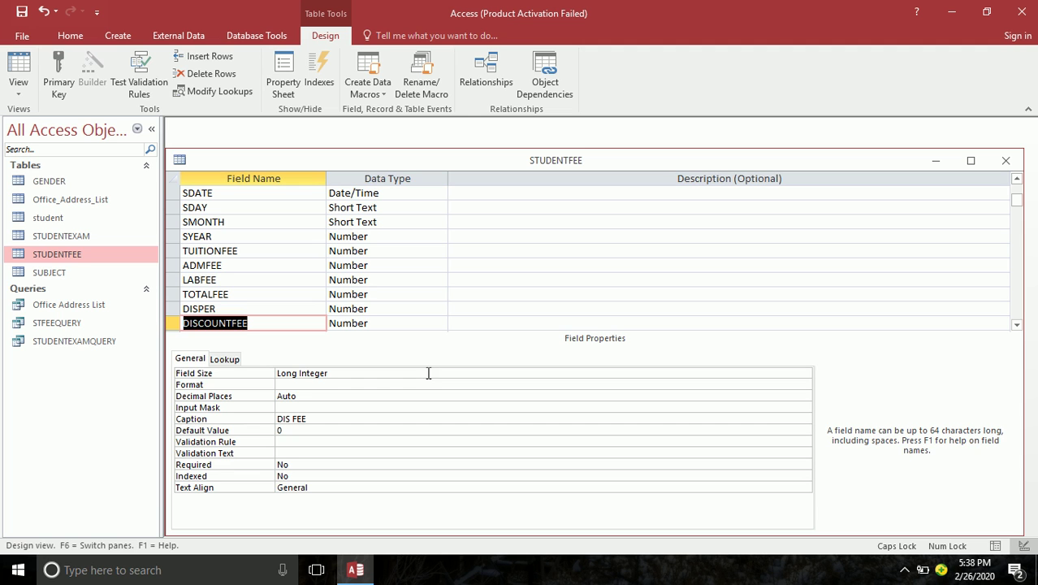
Save and close the STUDENTFEE table design.
key(Tab)
key(Tab)
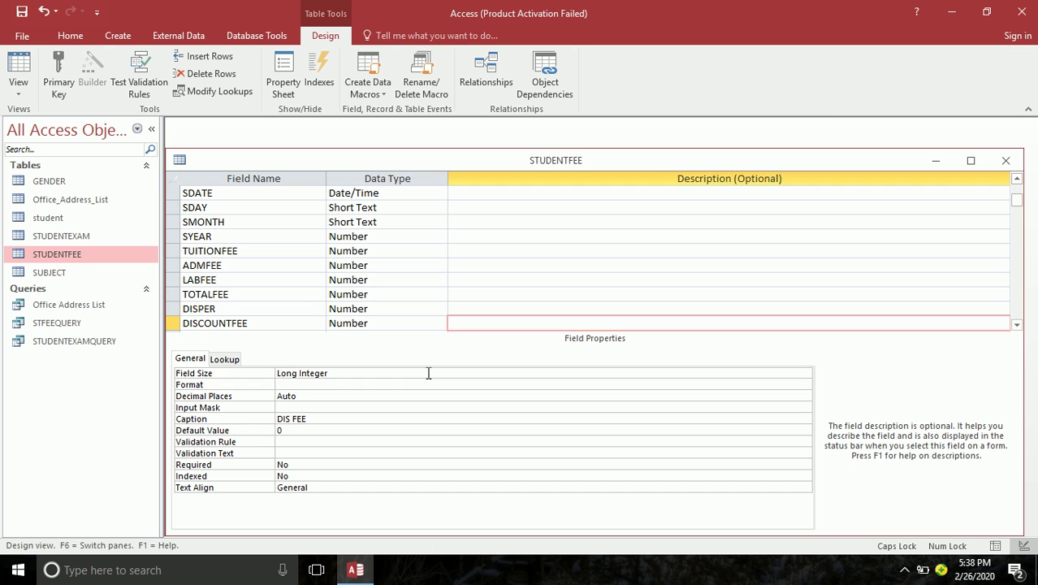
key(ctrl+s)
key(ctrl+w)
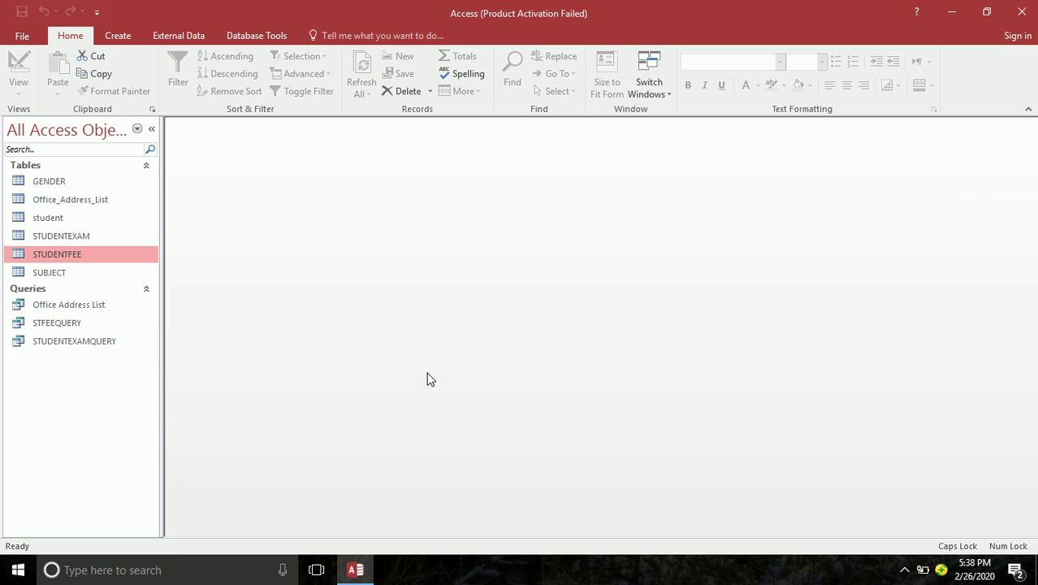
Open STFEEQUERY in Design view and enlarge the STUDENTFEE field list to reach its last fields.
click(47, 328)
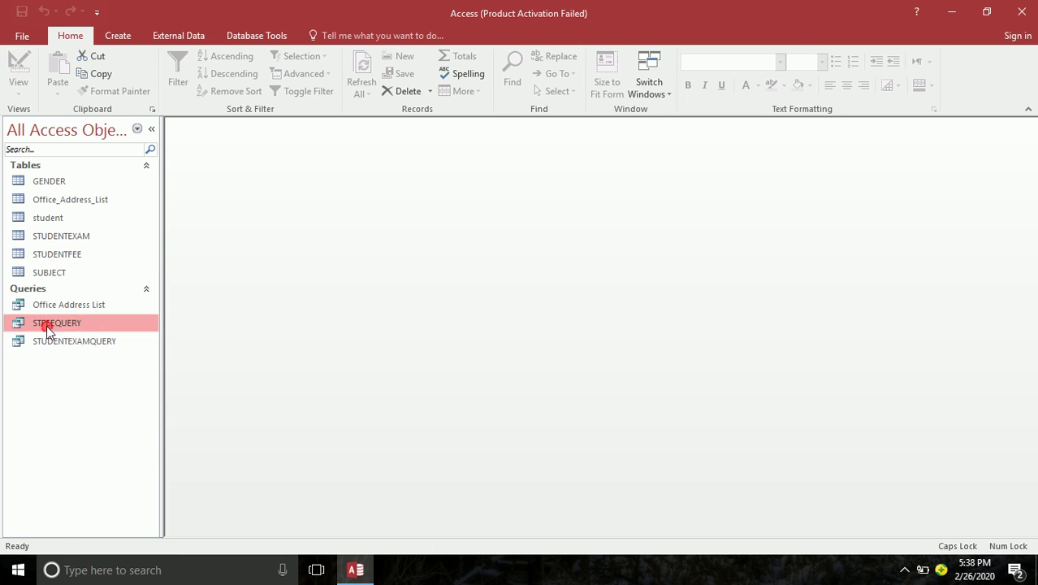
double_click(47, 328)
click(17, 69)
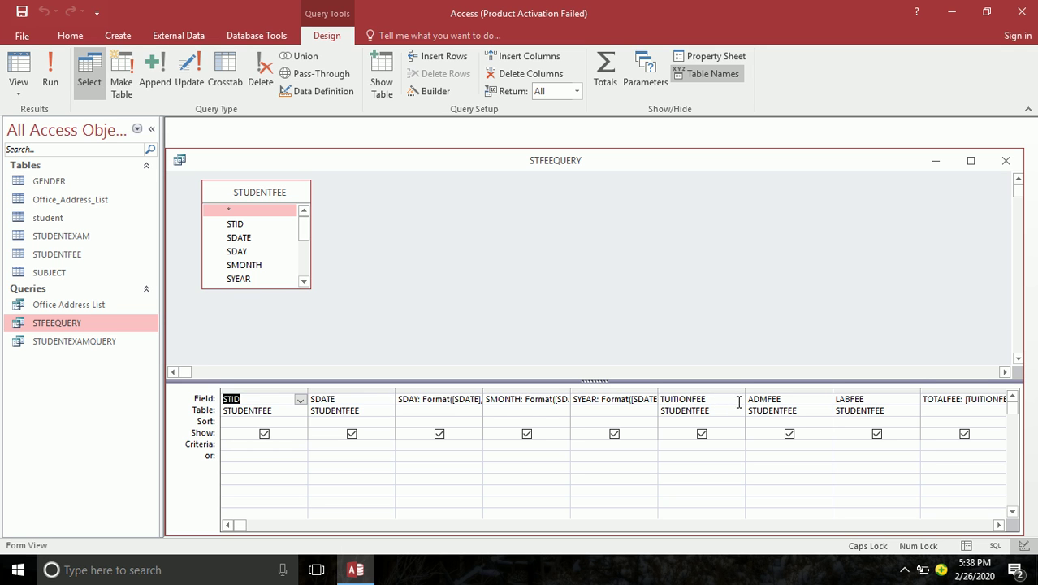
drag(289, 289, 286, 345)
scroll(302, 281, down, 1)
drag(302, 282, 304, 302)
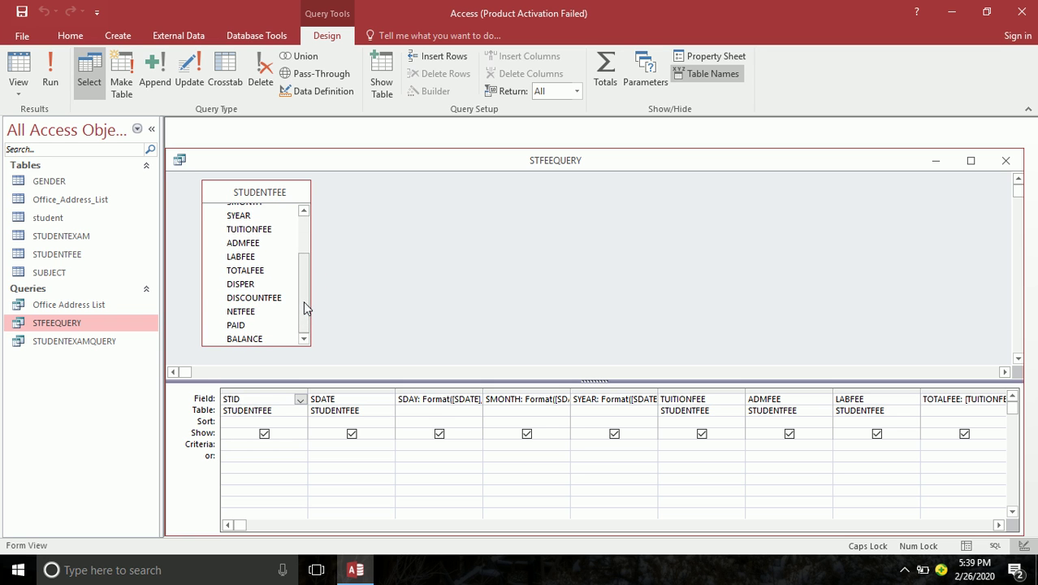
Add DISPER to the query grid and place its column between TOTALFEE and DISCOUNTFEE.
click(246, 283)
drag(248, 287, 931, 404)
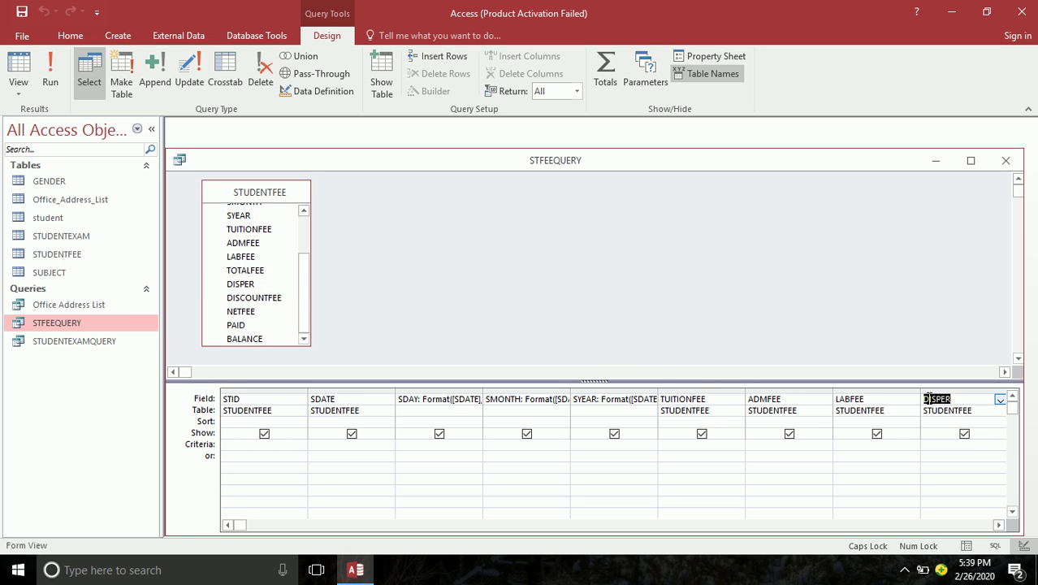
click(1000, 525)
click(1000, 525)
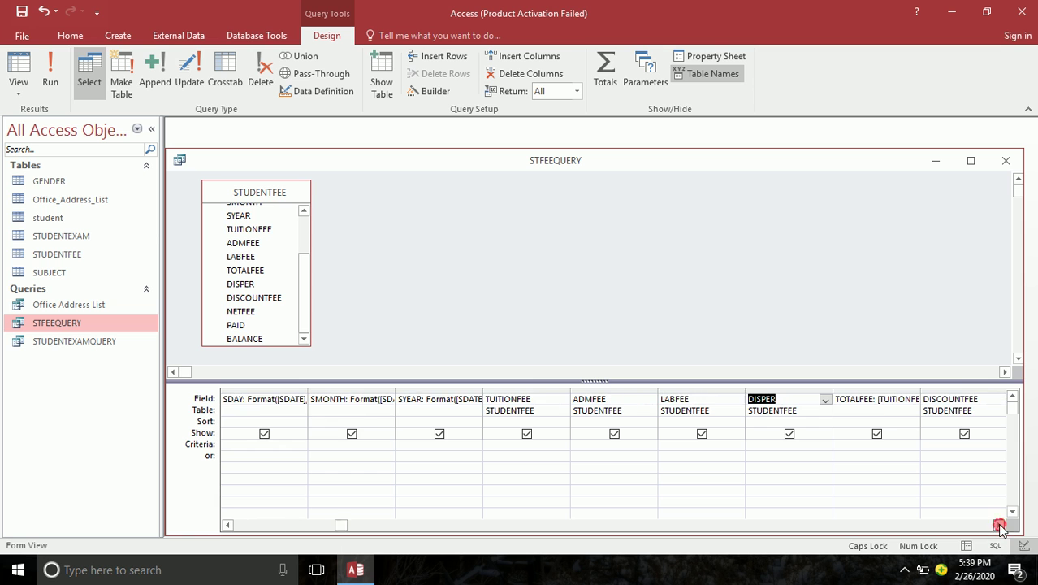
click(1000, 525)
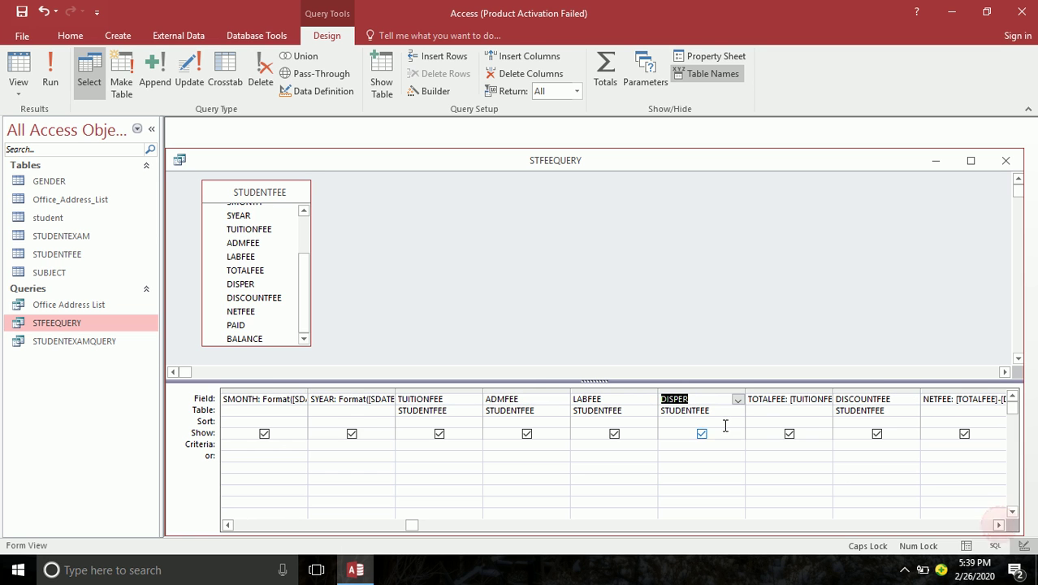
click(681, 392)
drag(688, 397, 843, 389)
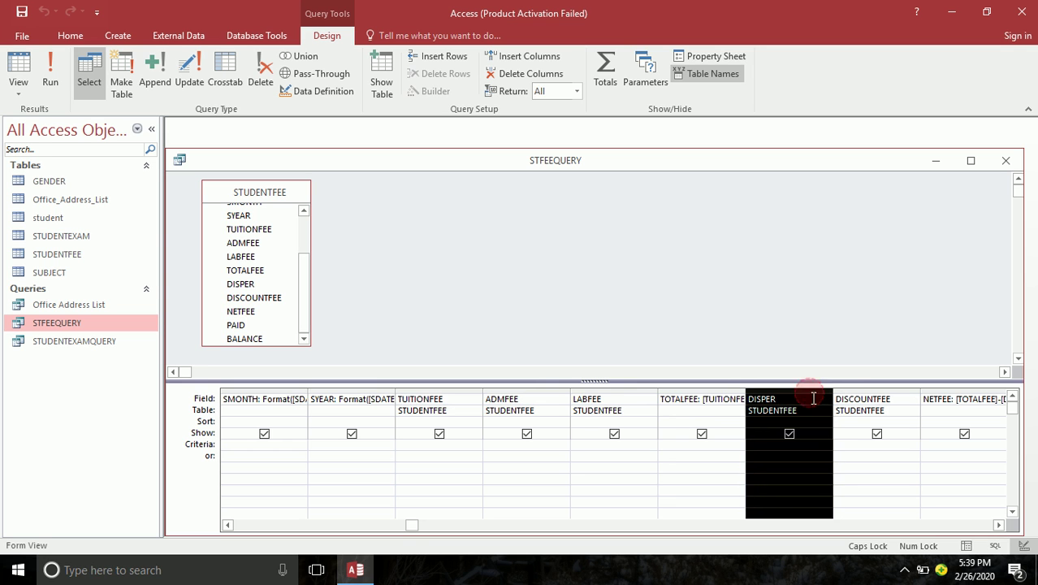
click(812, 397)
click(814, 390)
mouse_move(812, 390)
mouse_down()
mouse_move(820, 395)
mouse_move(812, 388)
mouse_up()
click(813, 398)
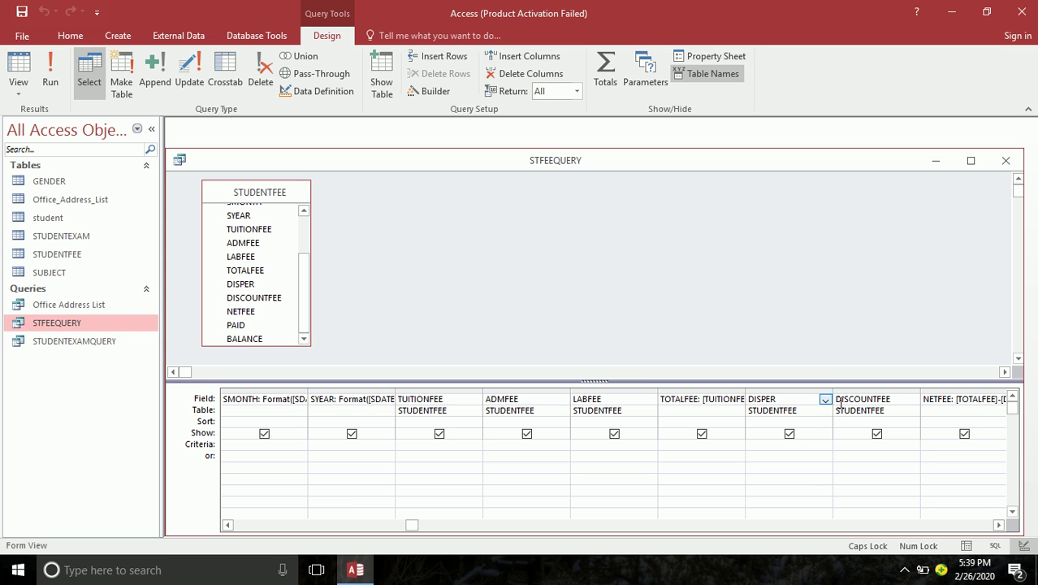
click(893, 399)
text(:=[D)
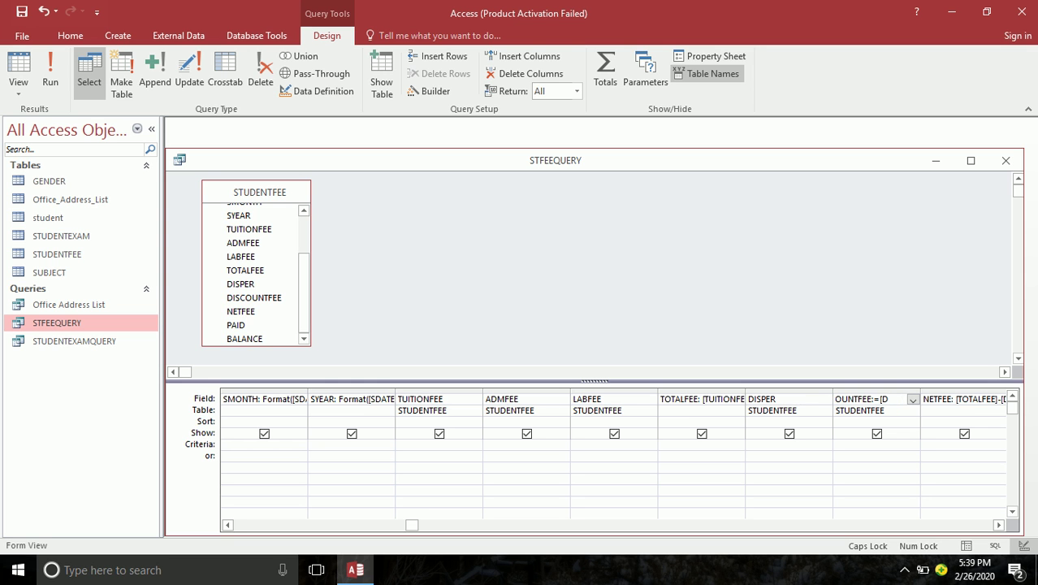
text(ISPER]/100*)
key(Escape)
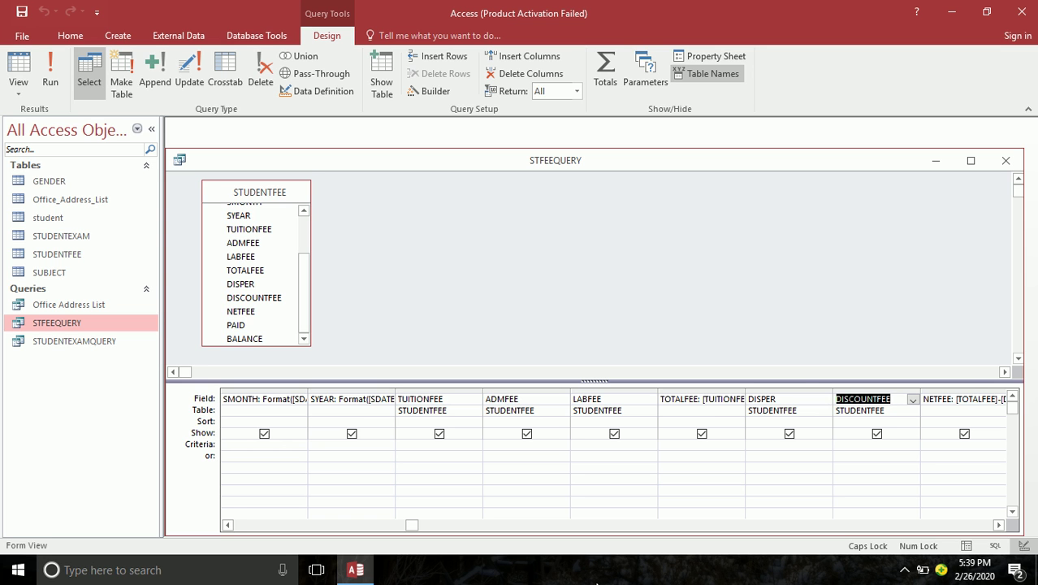
Turn the DISCOUNTFEE column into a calculated field with the expression [TOTALFEE]/100*DISPER.
click(902, 399)
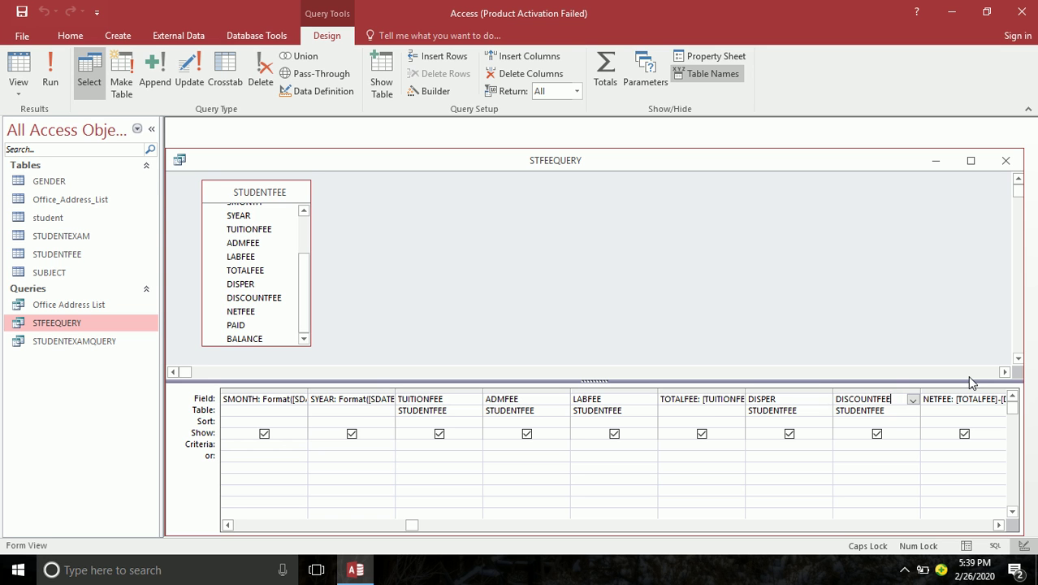
text(:=)
text(TOTAL)
key(BackSpace)
key(BackSpace)
key(BackSpace)
key(BackSpace)
key(BackSpace)
text([)
text(FEE]/)
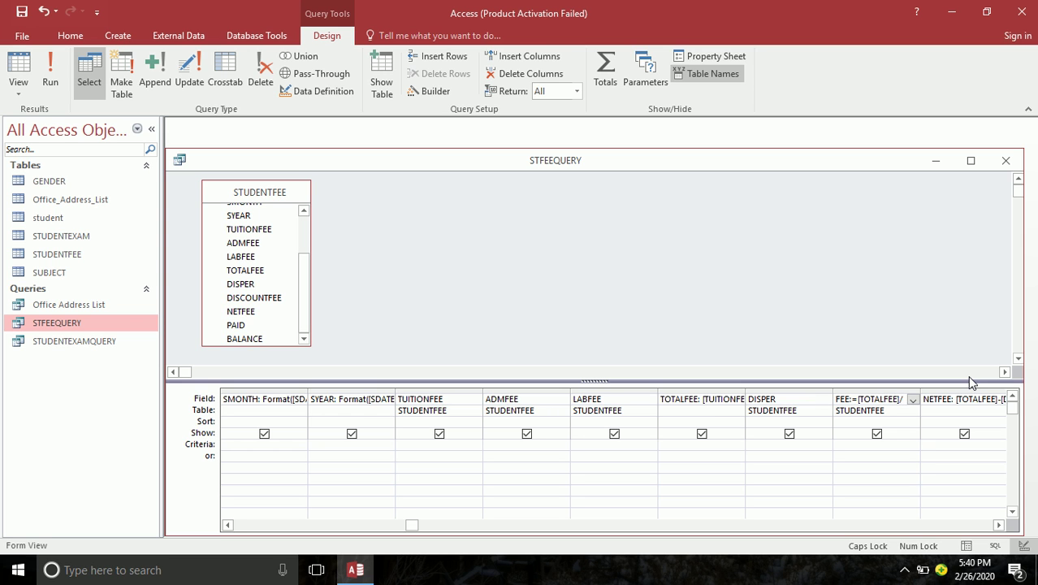
text(100*DISPER)
key(Tab)
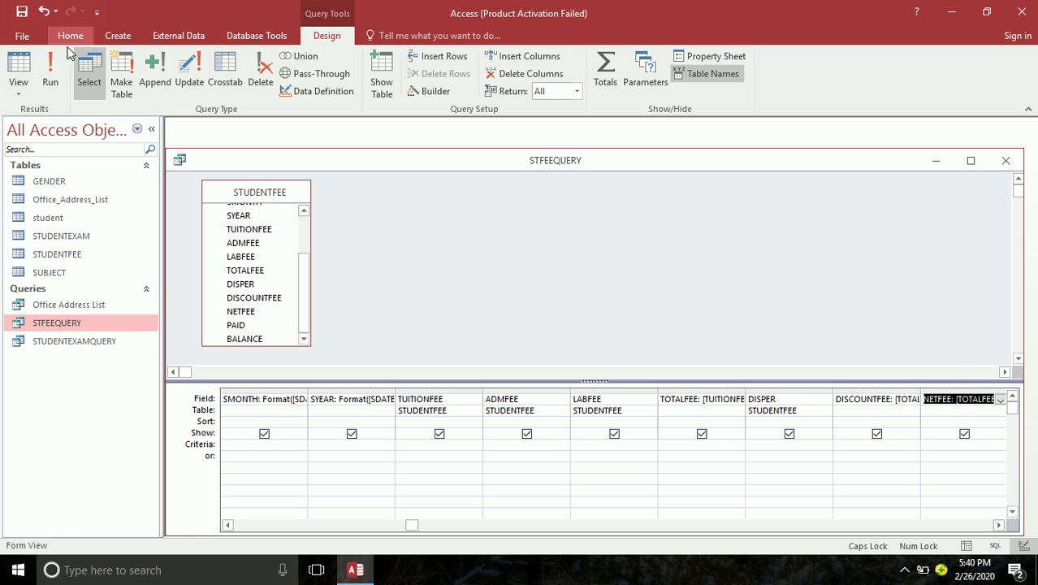
Run the query and enter a discount percentage (DISPER) of 10 in the first record.
click(50, 71)
key(Tab)
key(Tab)
key(Tab)
key(Tab)
key(Tab)
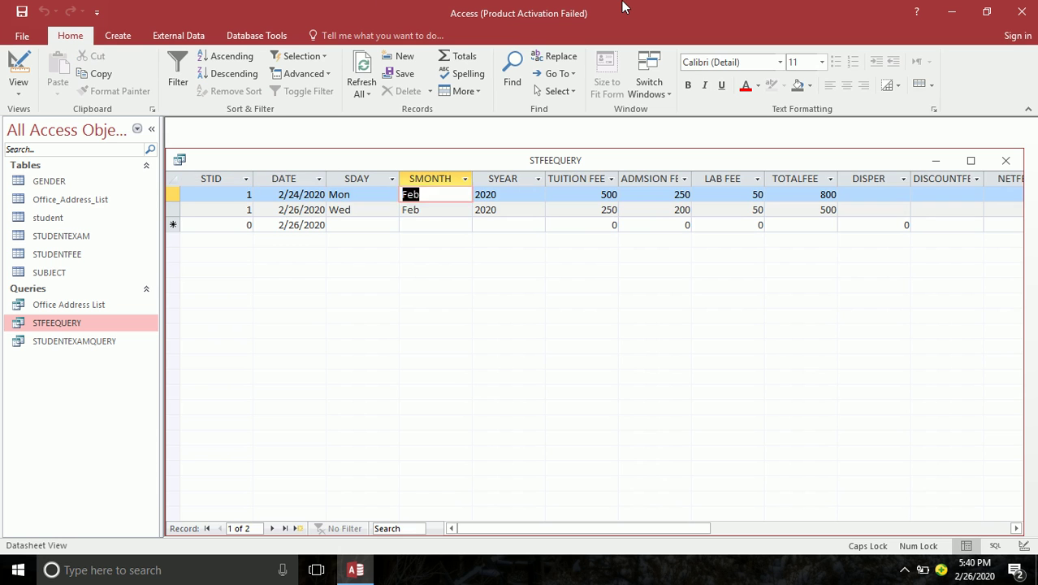
key(Tab)
key(Tab)
key(Tab)
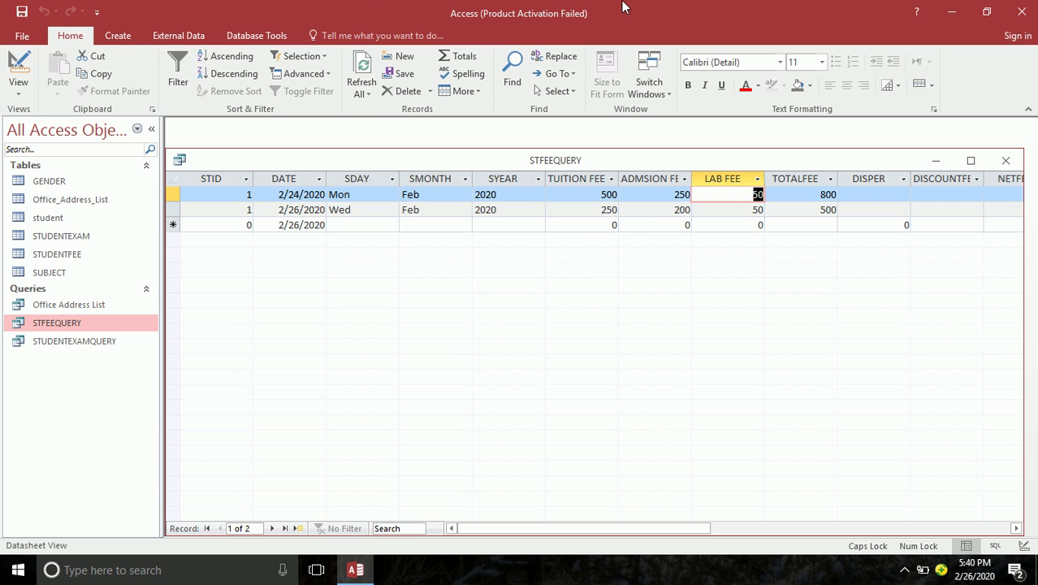
key(Tab)
text(10)
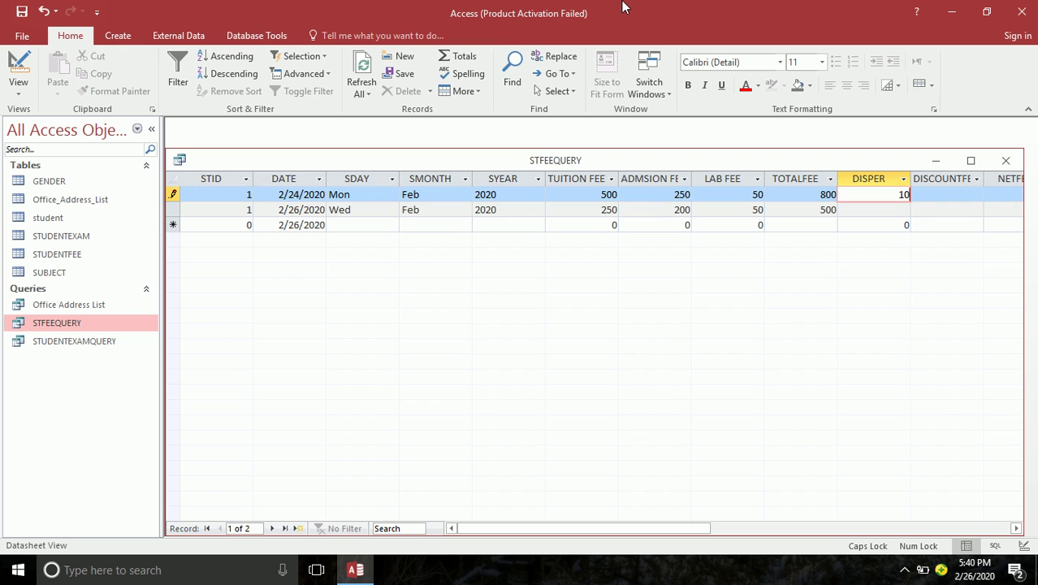
Change the discount percentage (DISPER) in the first record to 2.
key(Tab)
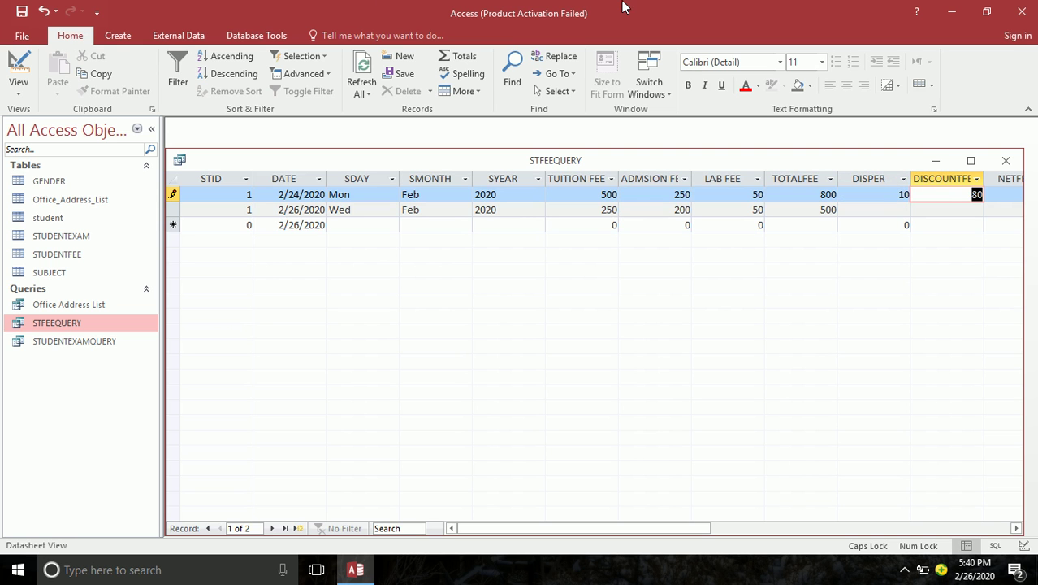
key(shift+Tab)
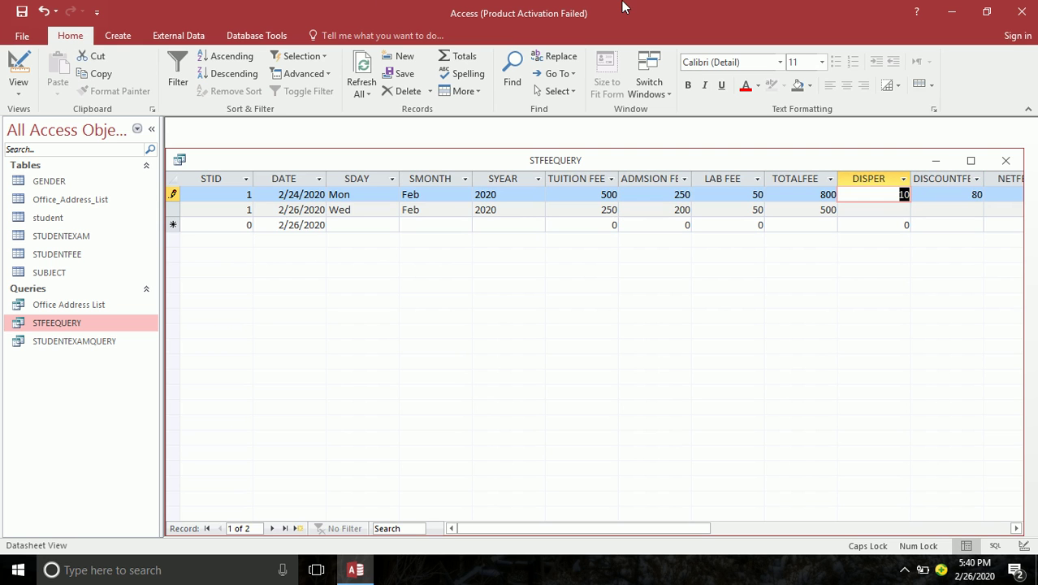
key(BackSpace)
text(2)
key(Tab)
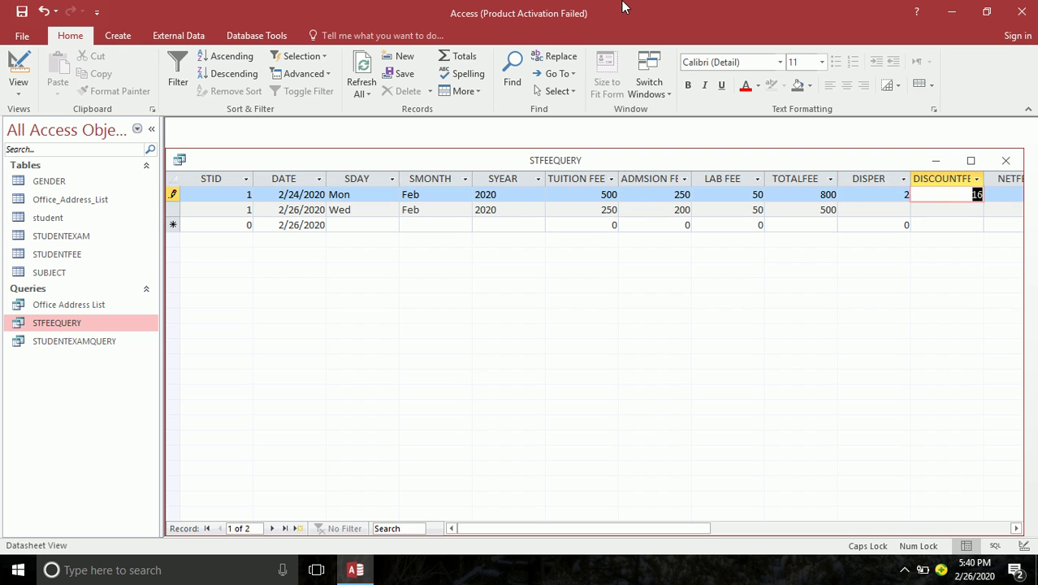
Set DISPER in the first record to 50 and advance to its PAID field.
key(shift+Tab)
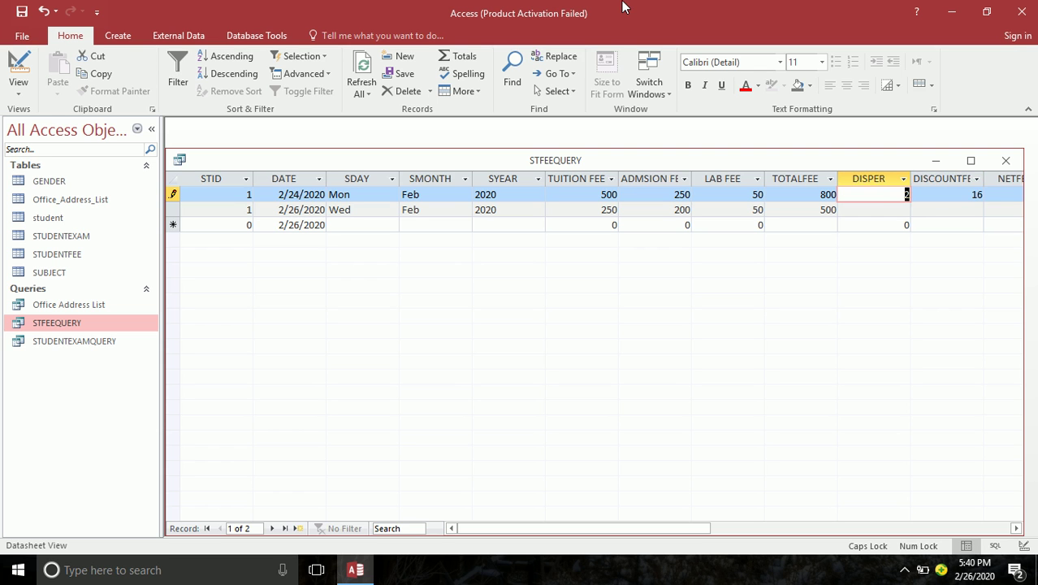
text(50)
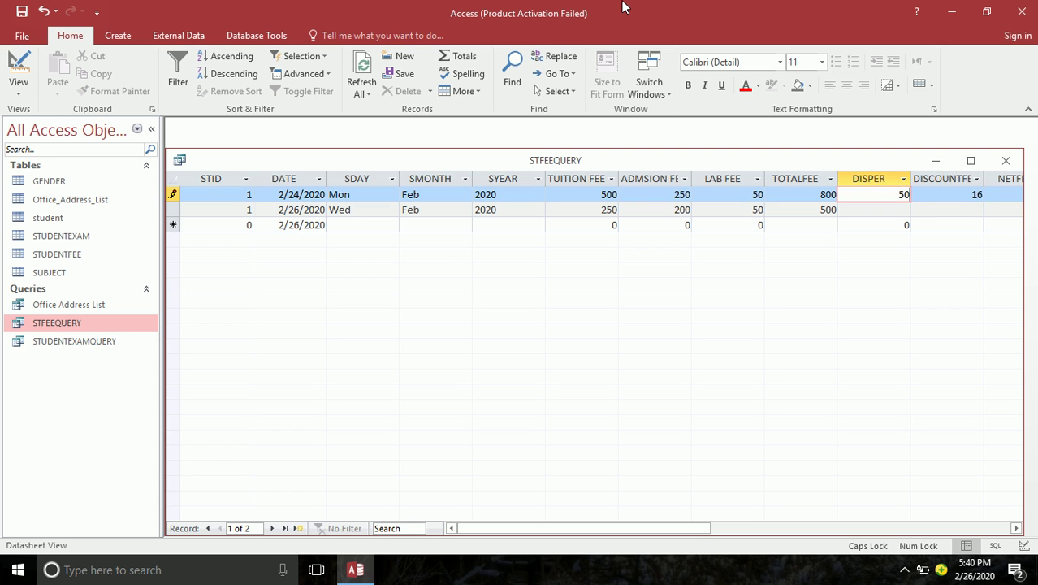
key(Tab)
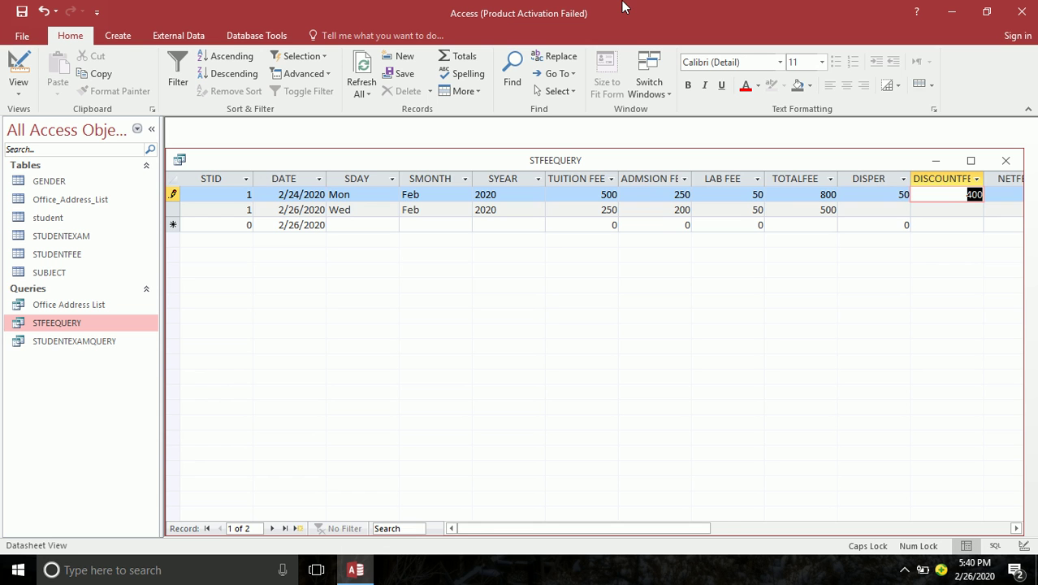
key(Tab)
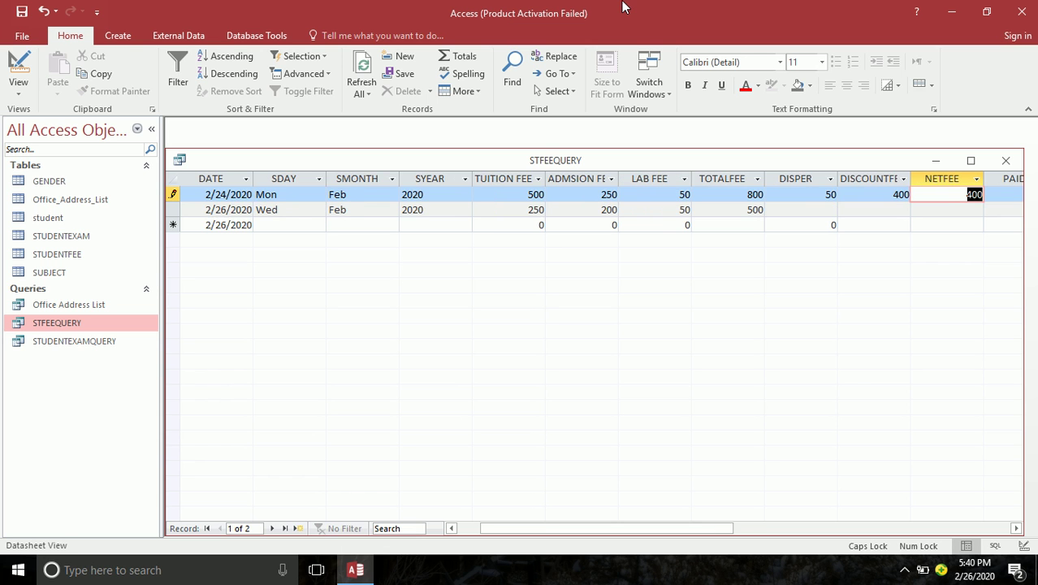
key(Tab)
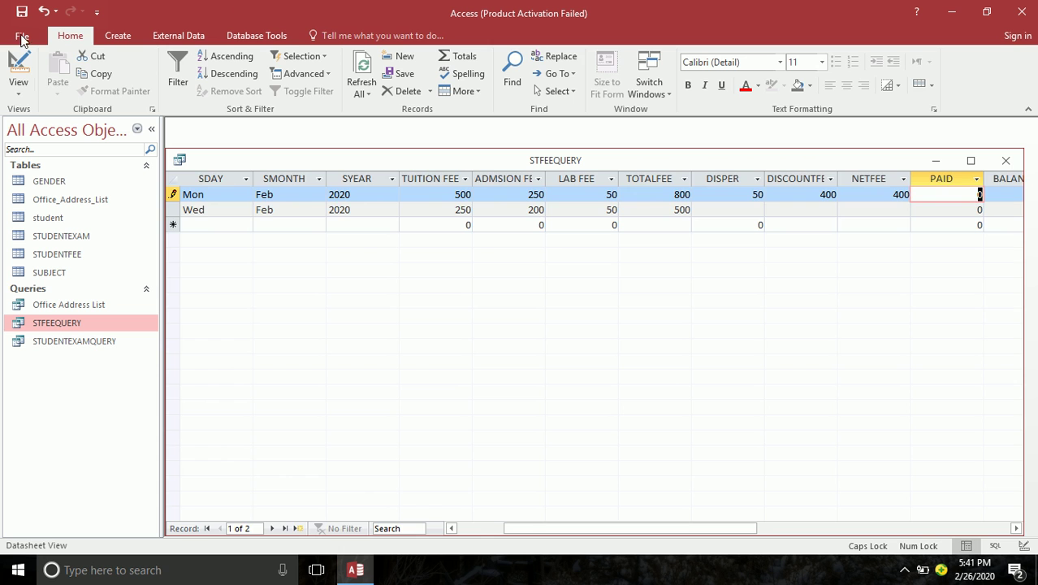
Return the query to Design view and widen the NETFEE and DISCOUNTFEE columns in the grid.
click(18, 69)
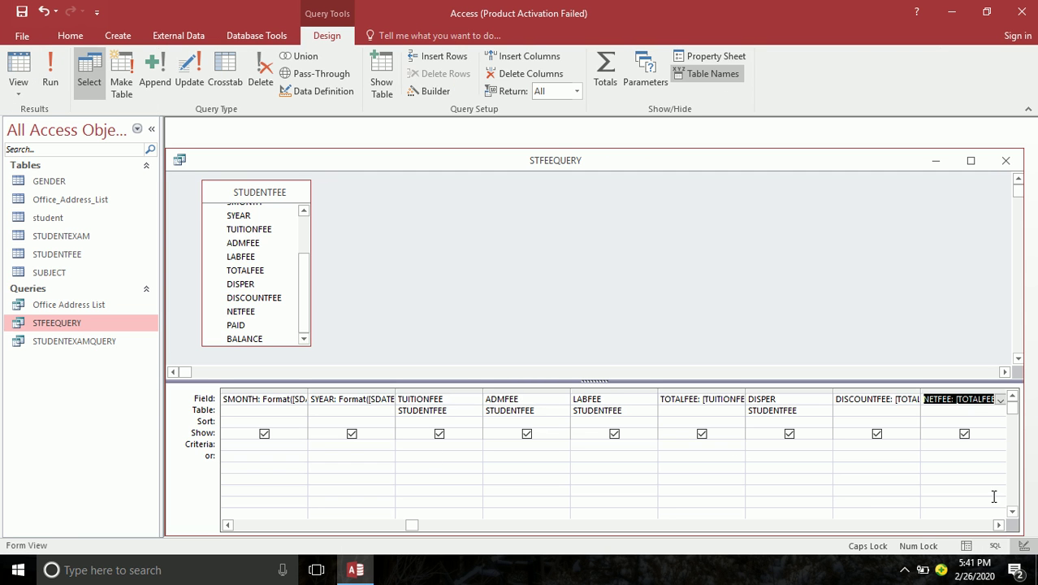
click(998, 524)
click(998, 525)
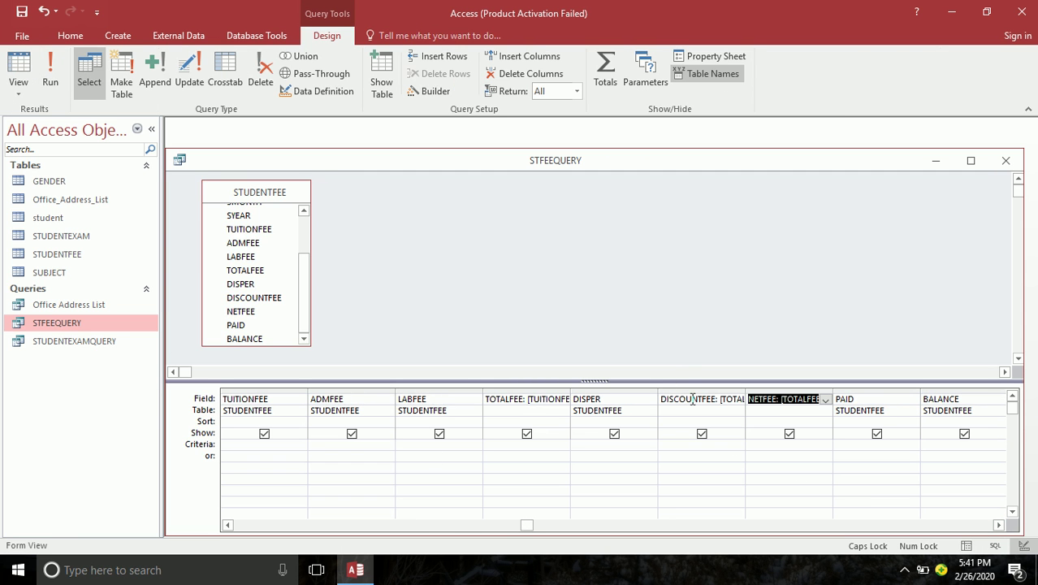
double_click(831, 390)
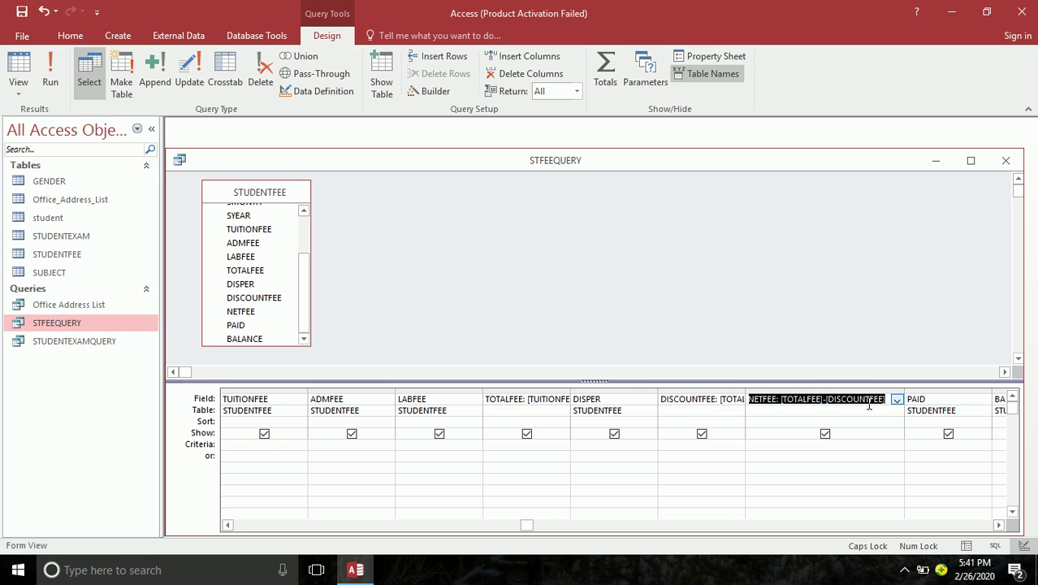
drag(740, 400, 770, 400)
click(749, 398)
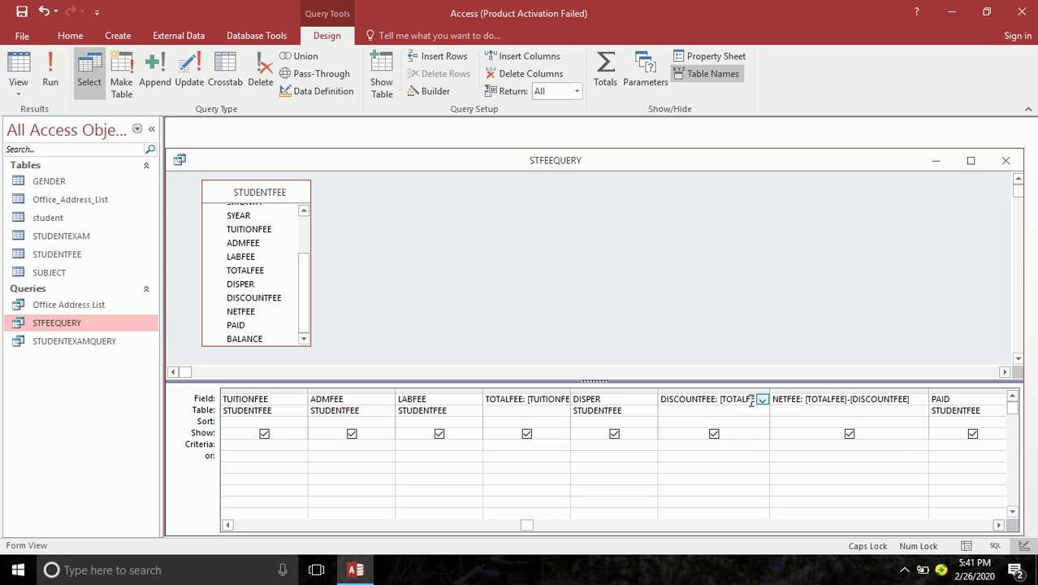
click(523, 401)
click(694, 402)
click(899, 400)
Turn the BALANCE column into a calculated field with the expression NETFEE-PAID and fit its column width.
click(999, 526)
click(999, 526)
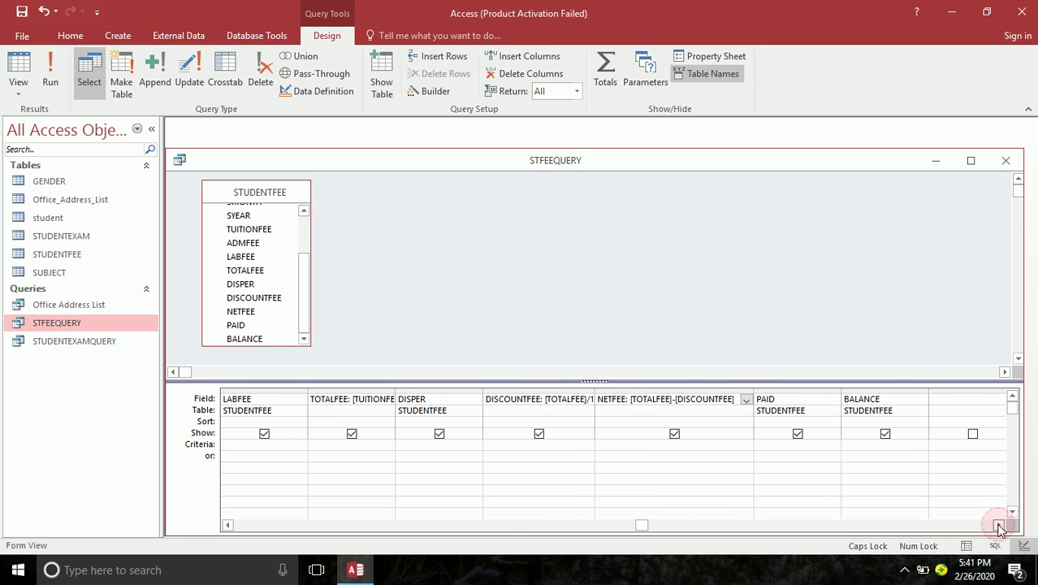
click(888, 399)
text(:=NETFEE)
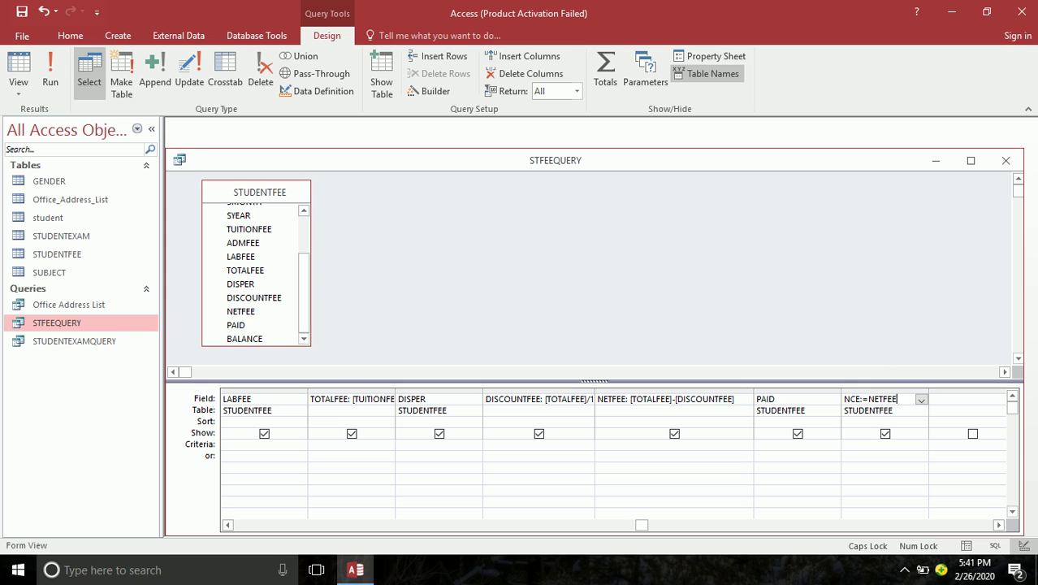
text(-PAID)
click(931, 399)
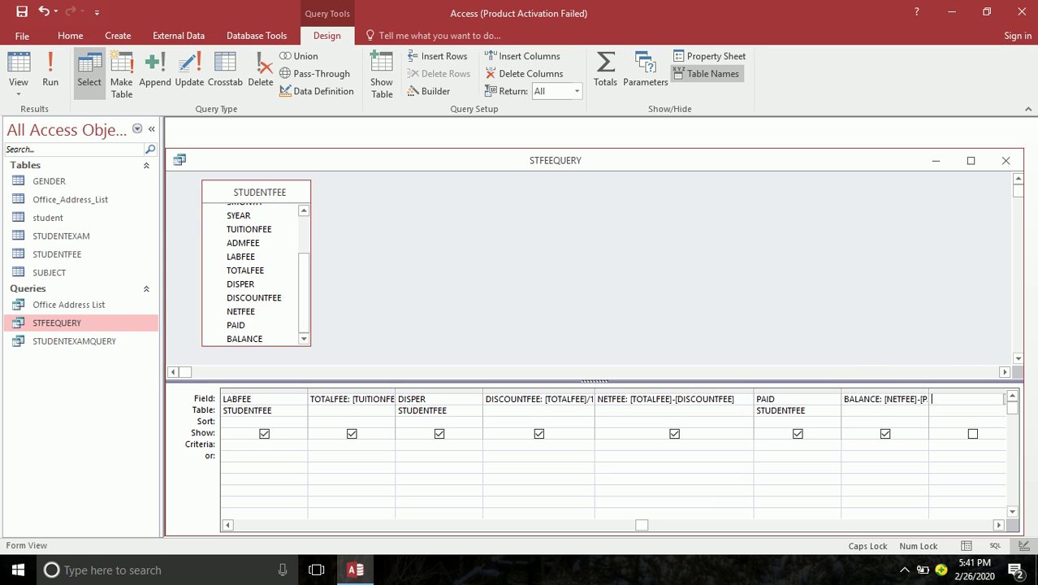
double_click(929, 391)
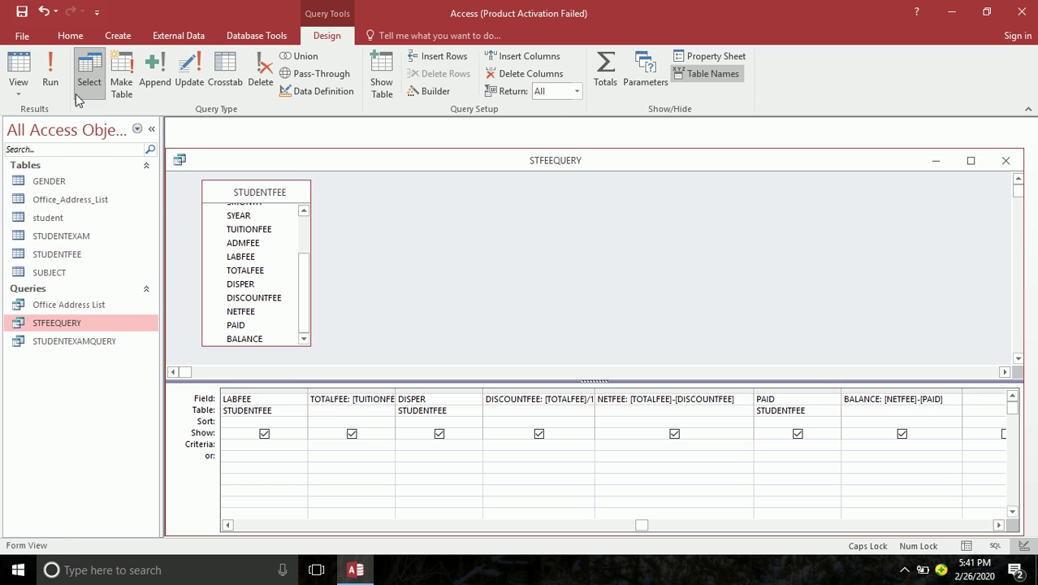
Run the query and enter a PAID amount of 350 in the first record.
click(51, 74)
key(Tab)
key(Tab)
key(Tab)
key(Tab)
key(Tab)
key(Tab)
key(Tab)
key(Tab)
key(Tab)
key(Tab)
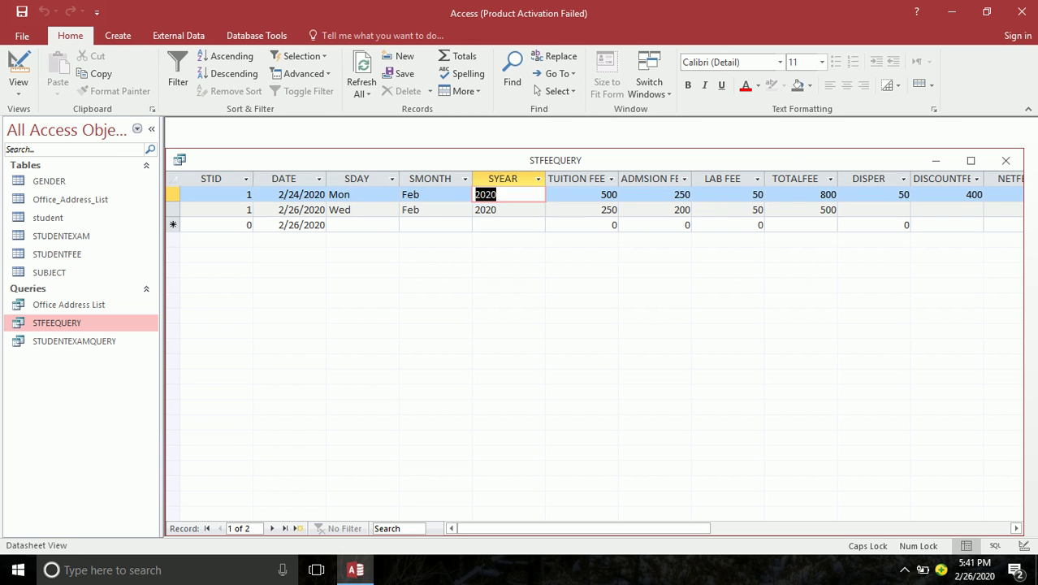
key(Tab)
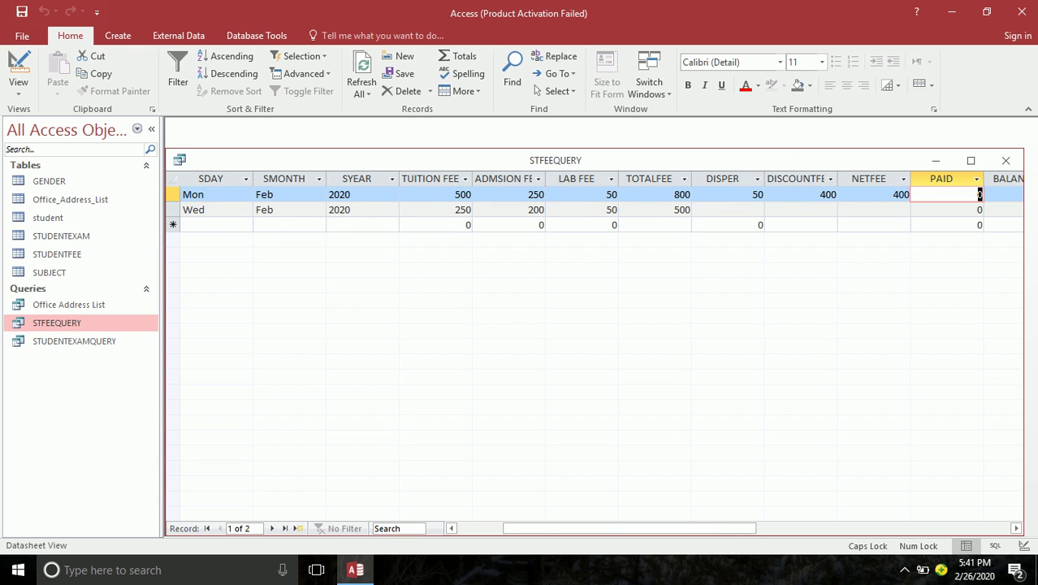
key(Tab)
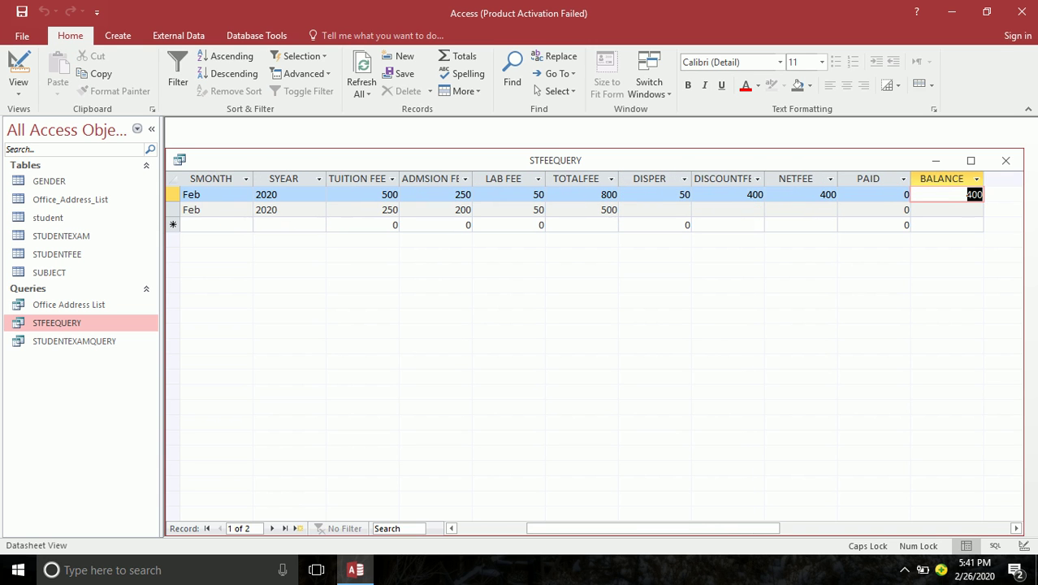
key(shift+Tab)
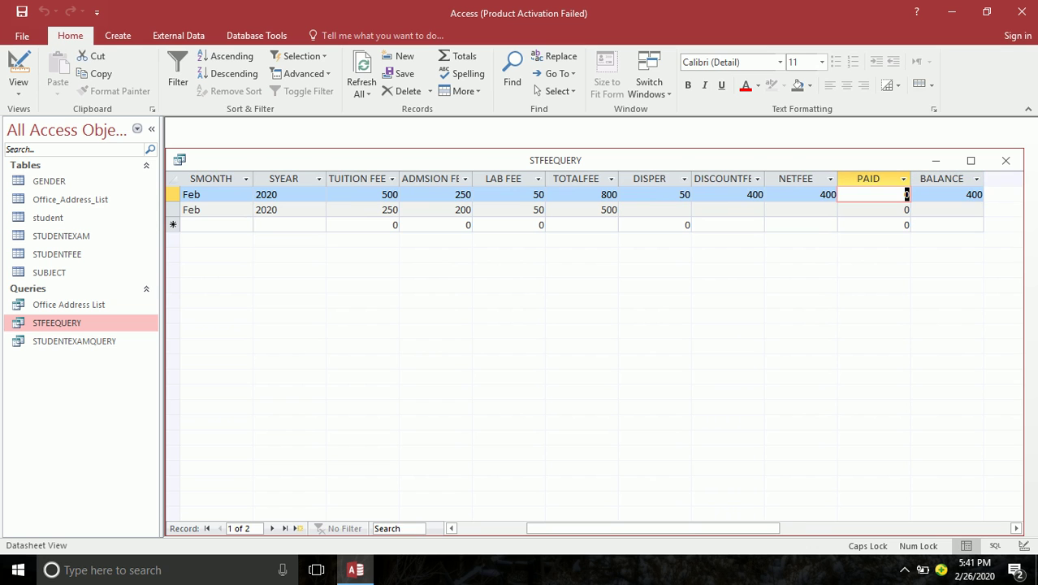
text(350)
key(Tab)
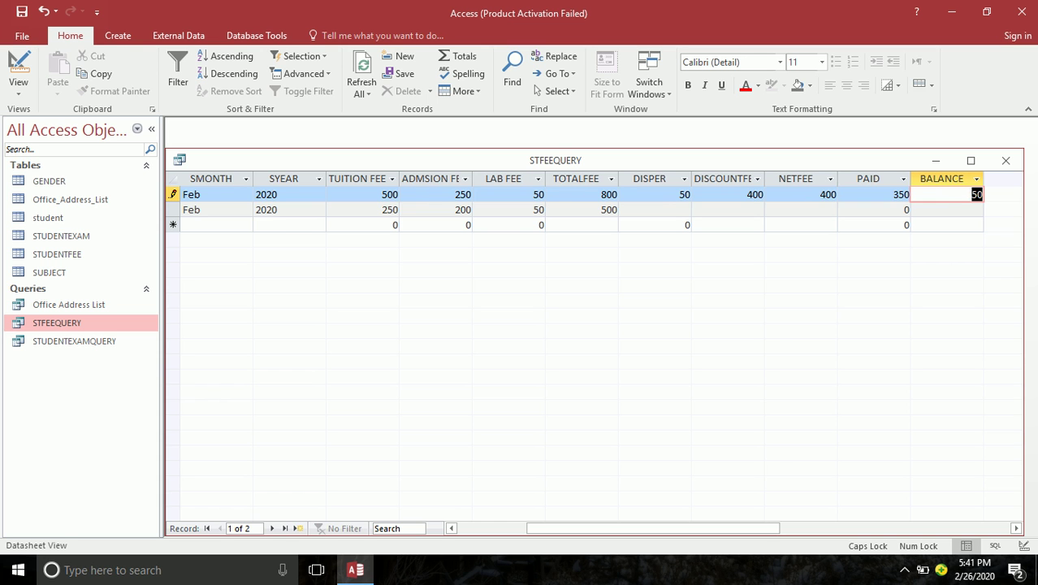
Enter a discount percentage (DISPER) of 10 in the second record.
key(Tab)
key(Tab)
key(Tab)
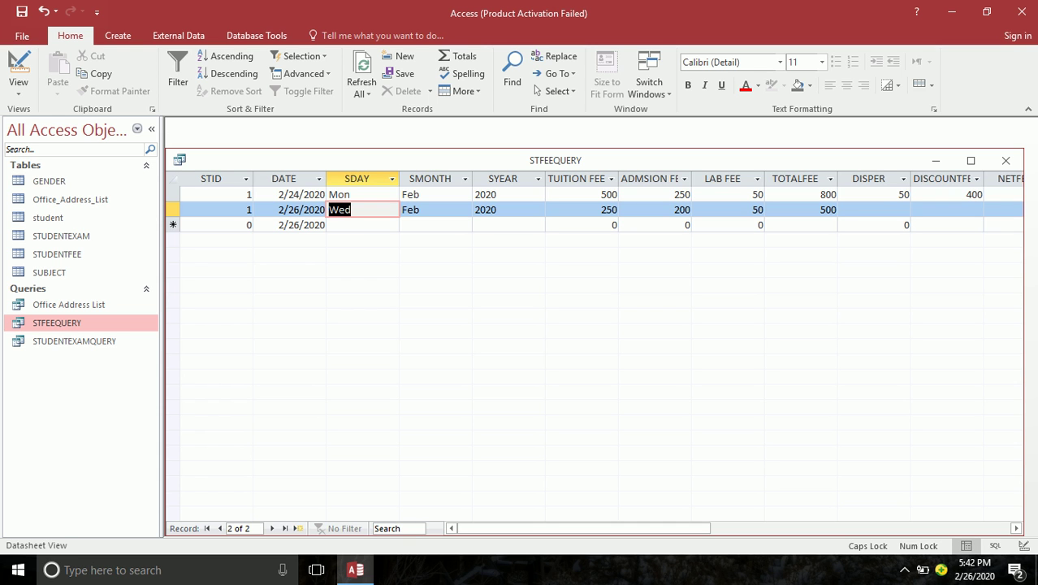
key(Tab)
key(Tab)
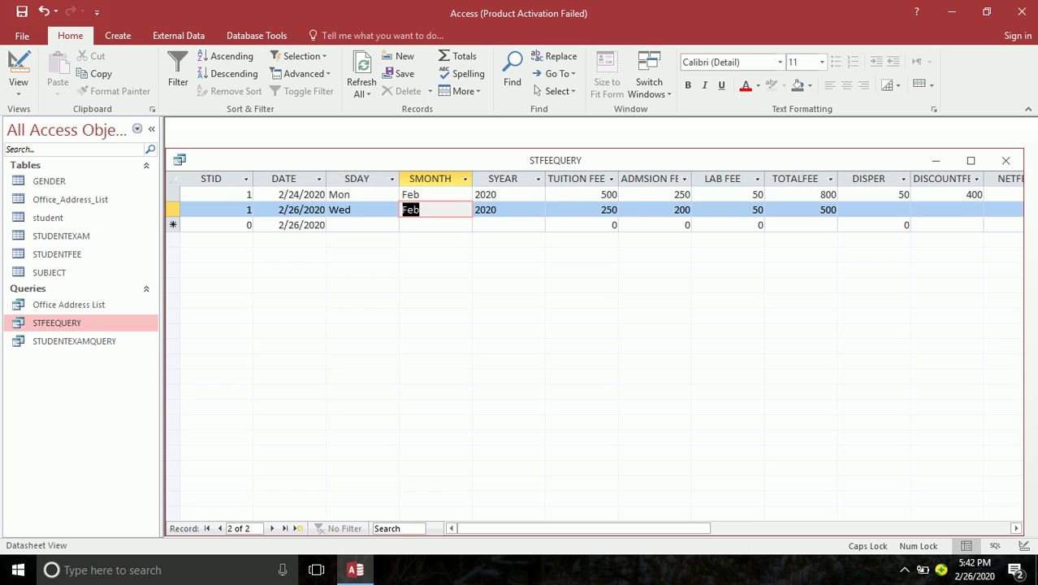
key(Tab)
key(Tab)
key(Tab)
key(Tab)
key(Tab)
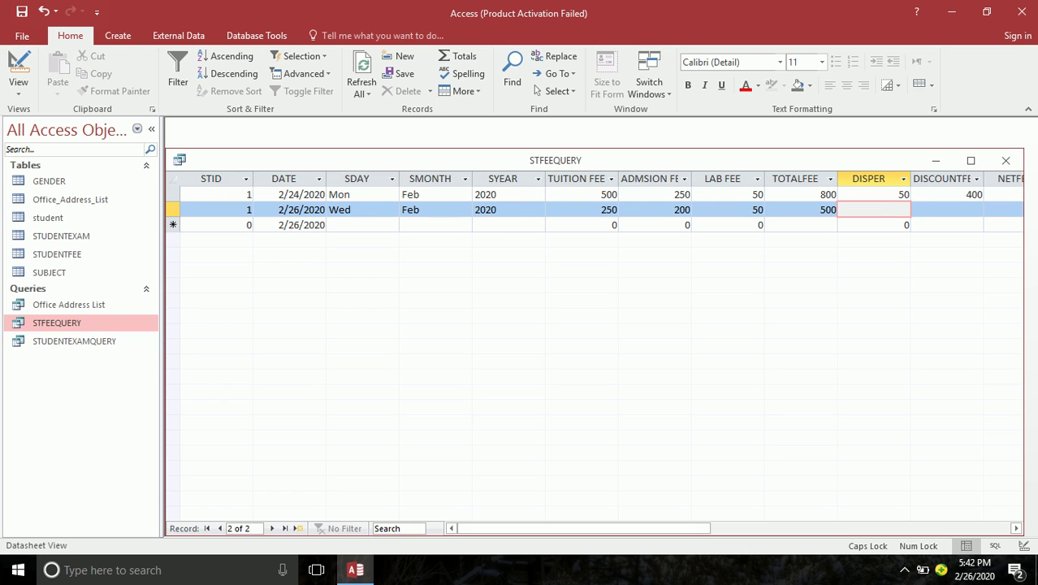
text(10)
key(Tab)
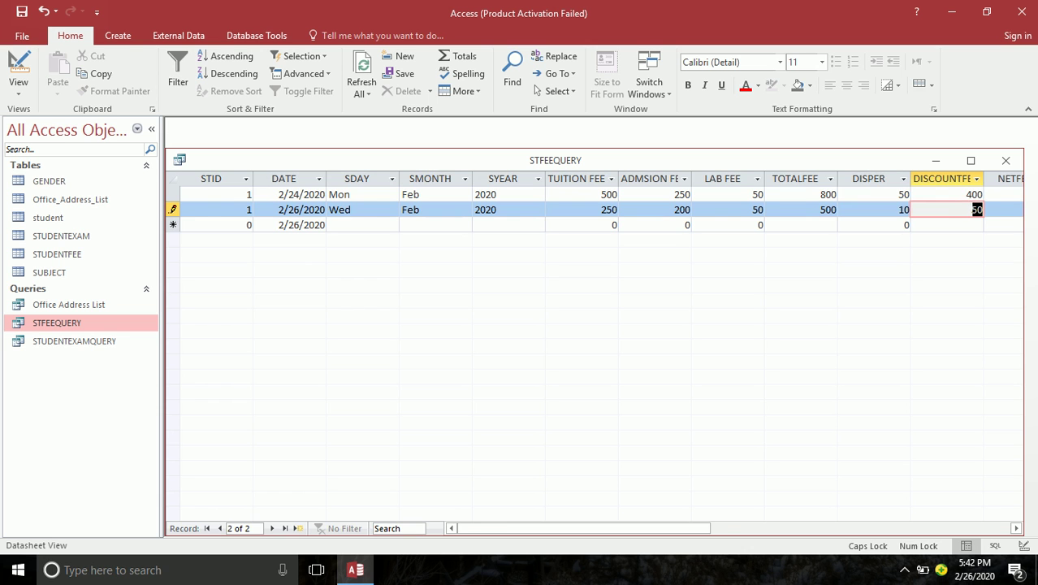
Enter a PAID amount of 300 in the second record, then maximize the query window.
key(Tab)
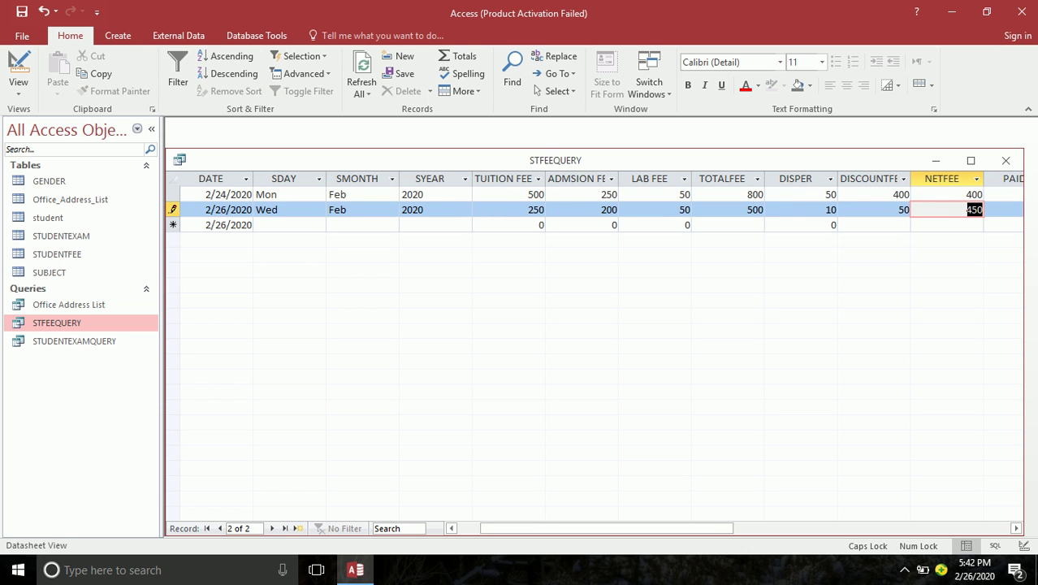
key(Tab)
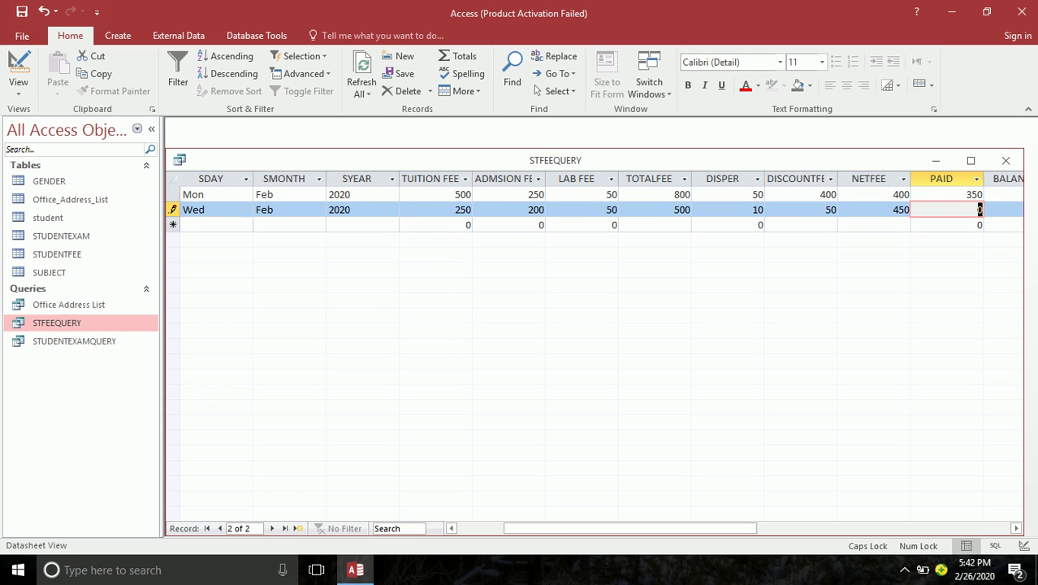
text(300)
key(Tab)
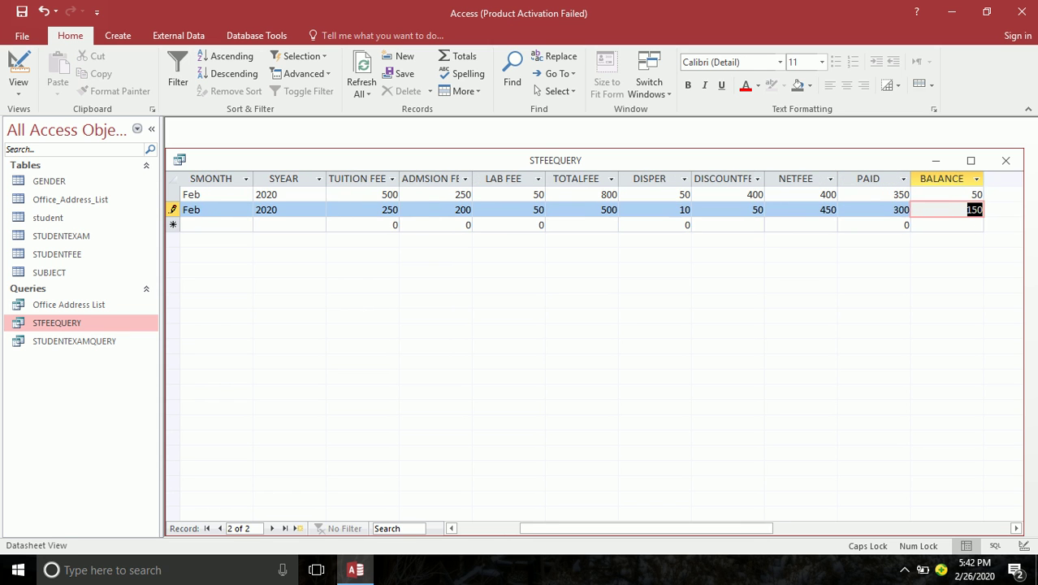
key(Tab)
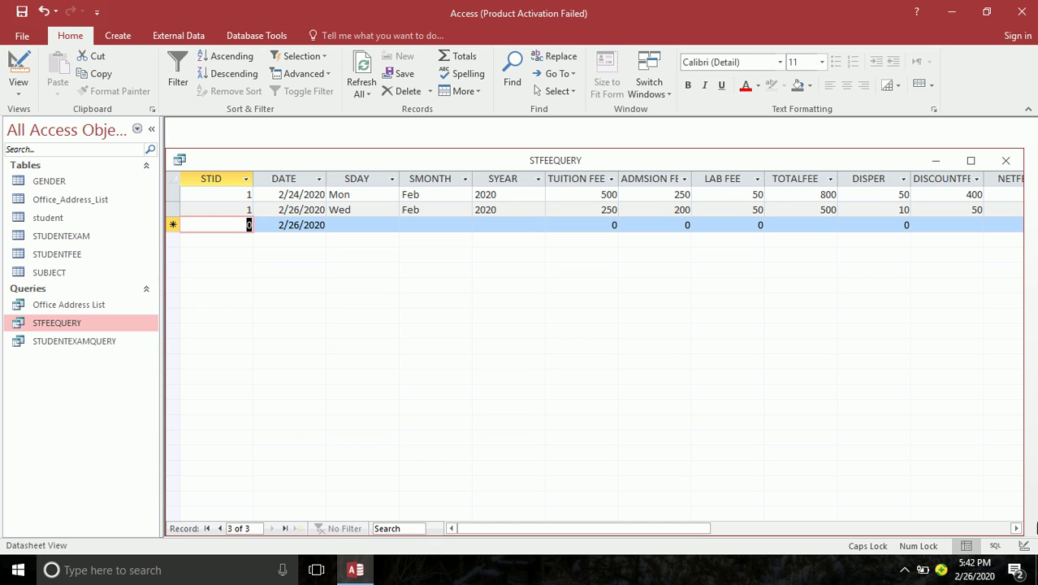
click(971, 160)
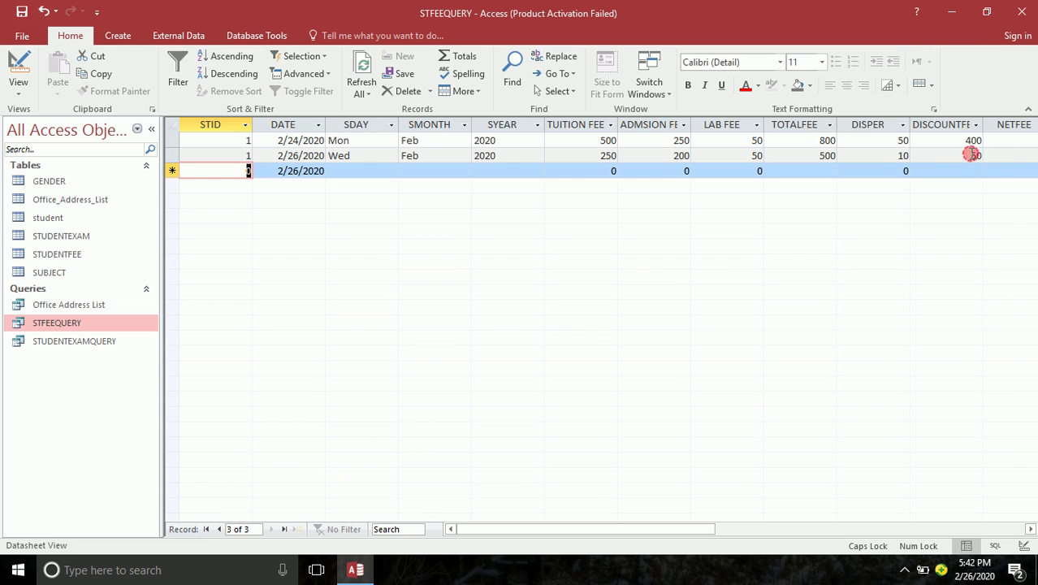